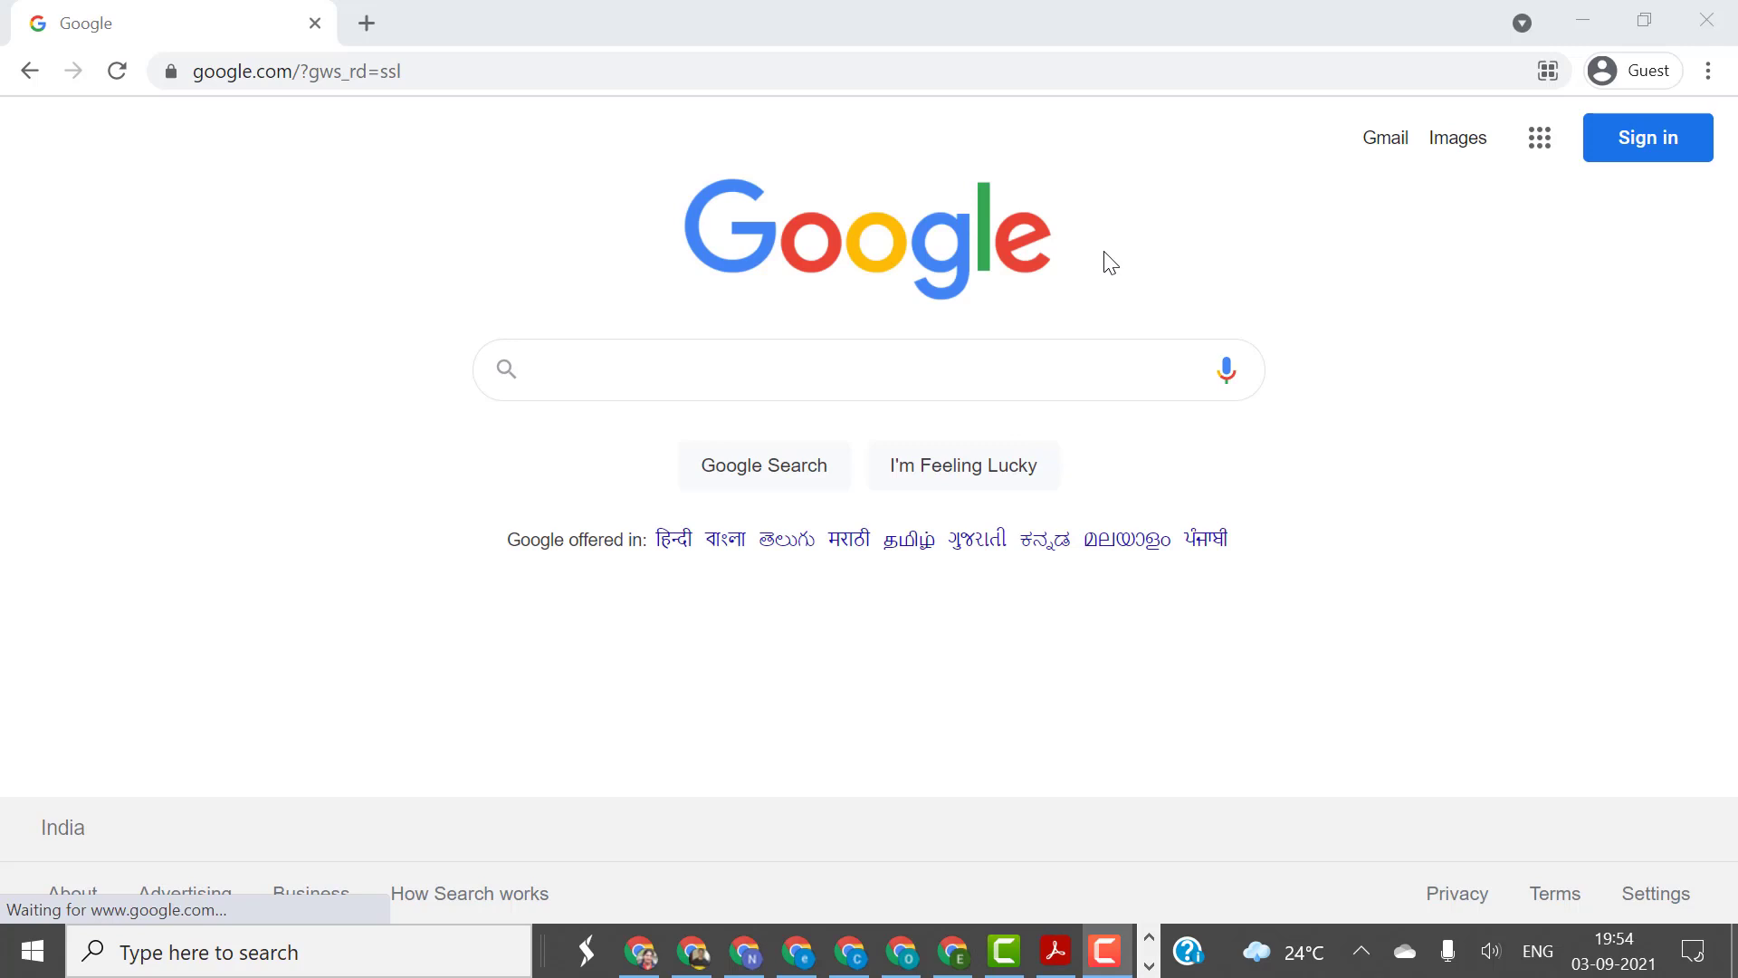
Open the website visualstudio.microsoft.com.
left_click(879, 80)
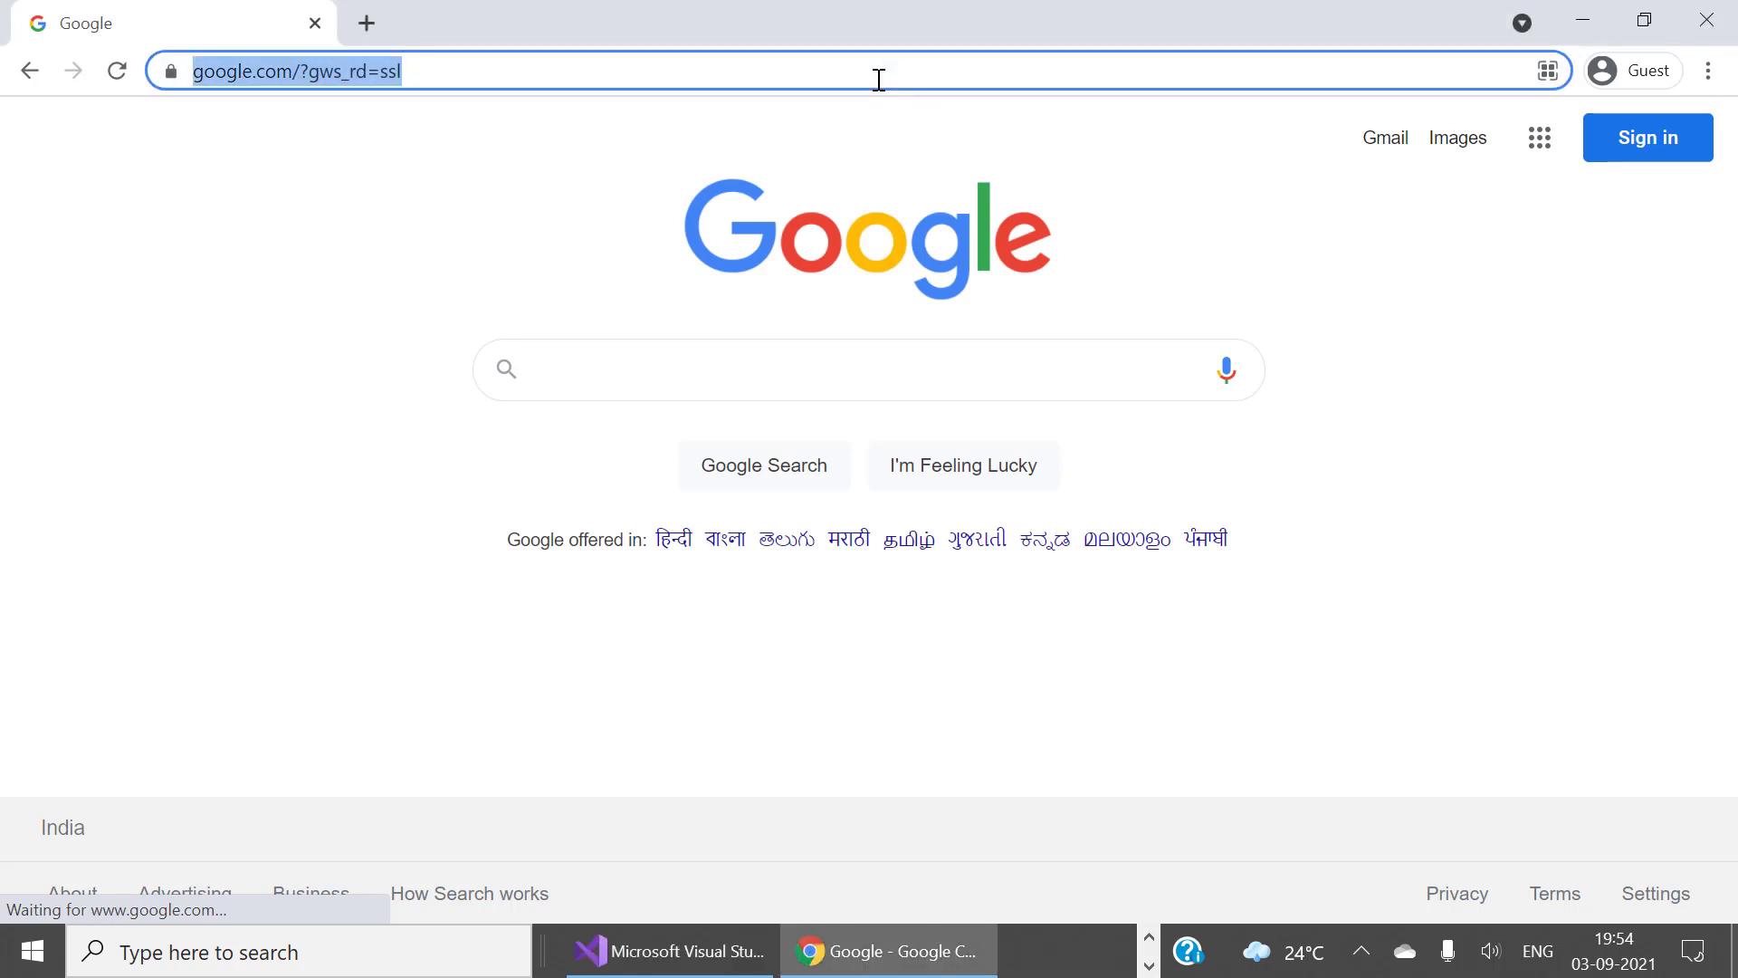
type("visual")
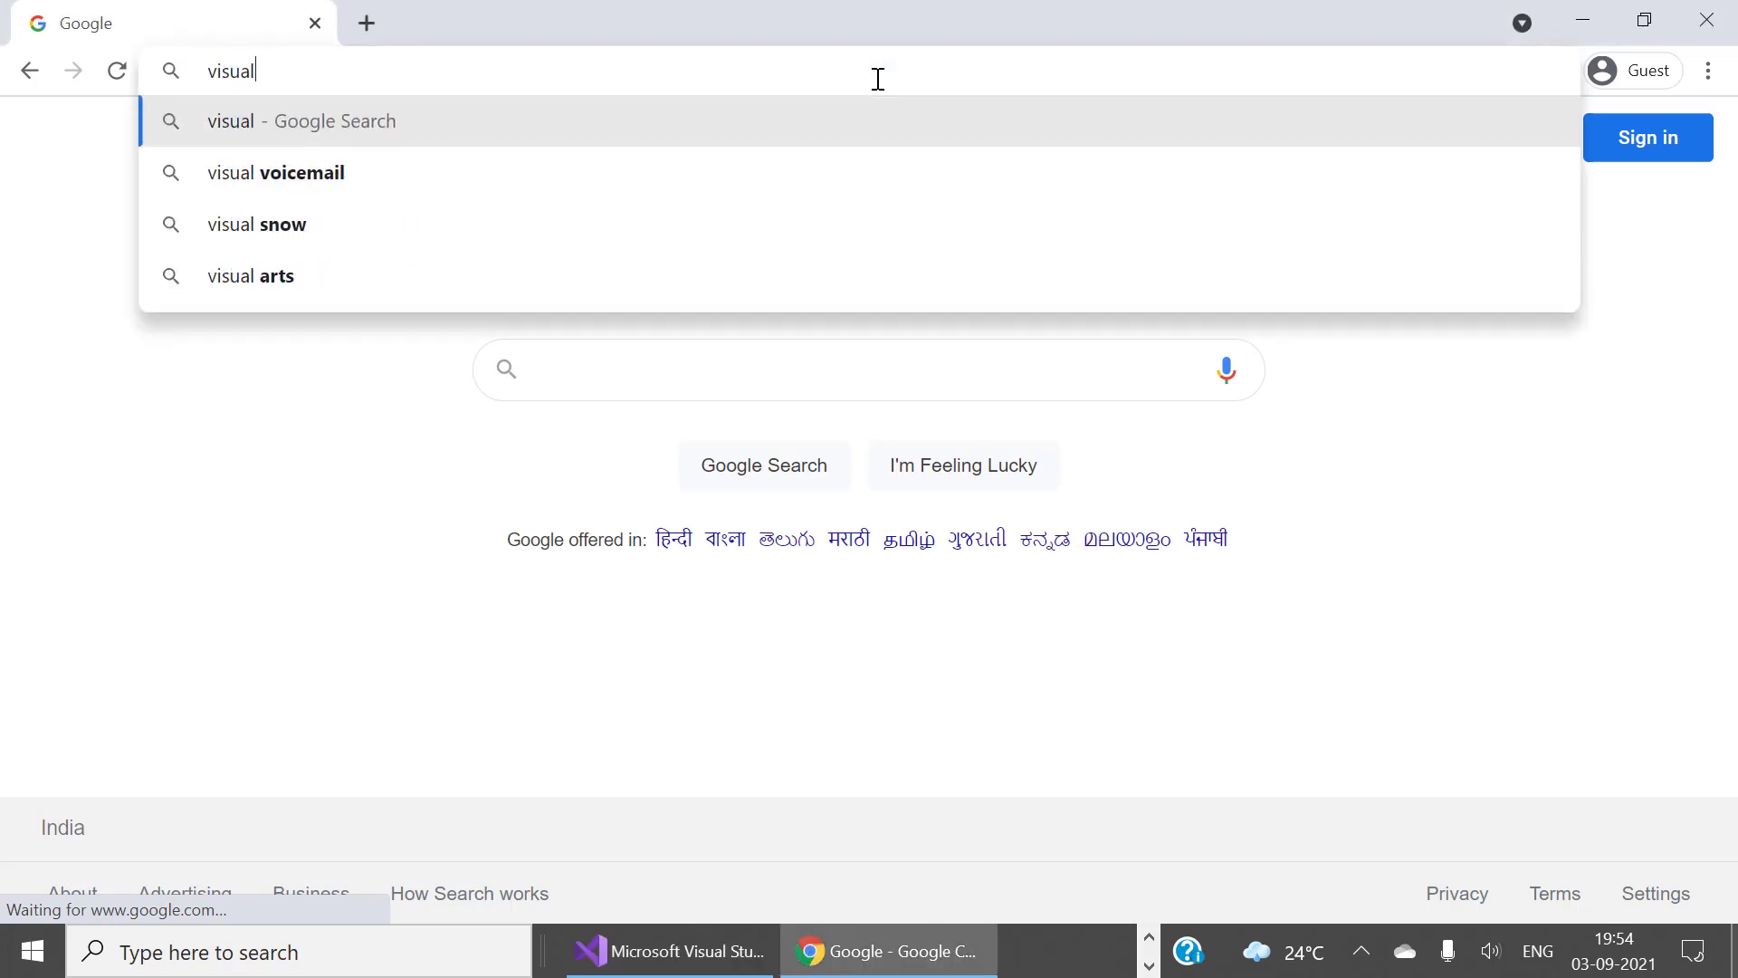
type("studio.mic")
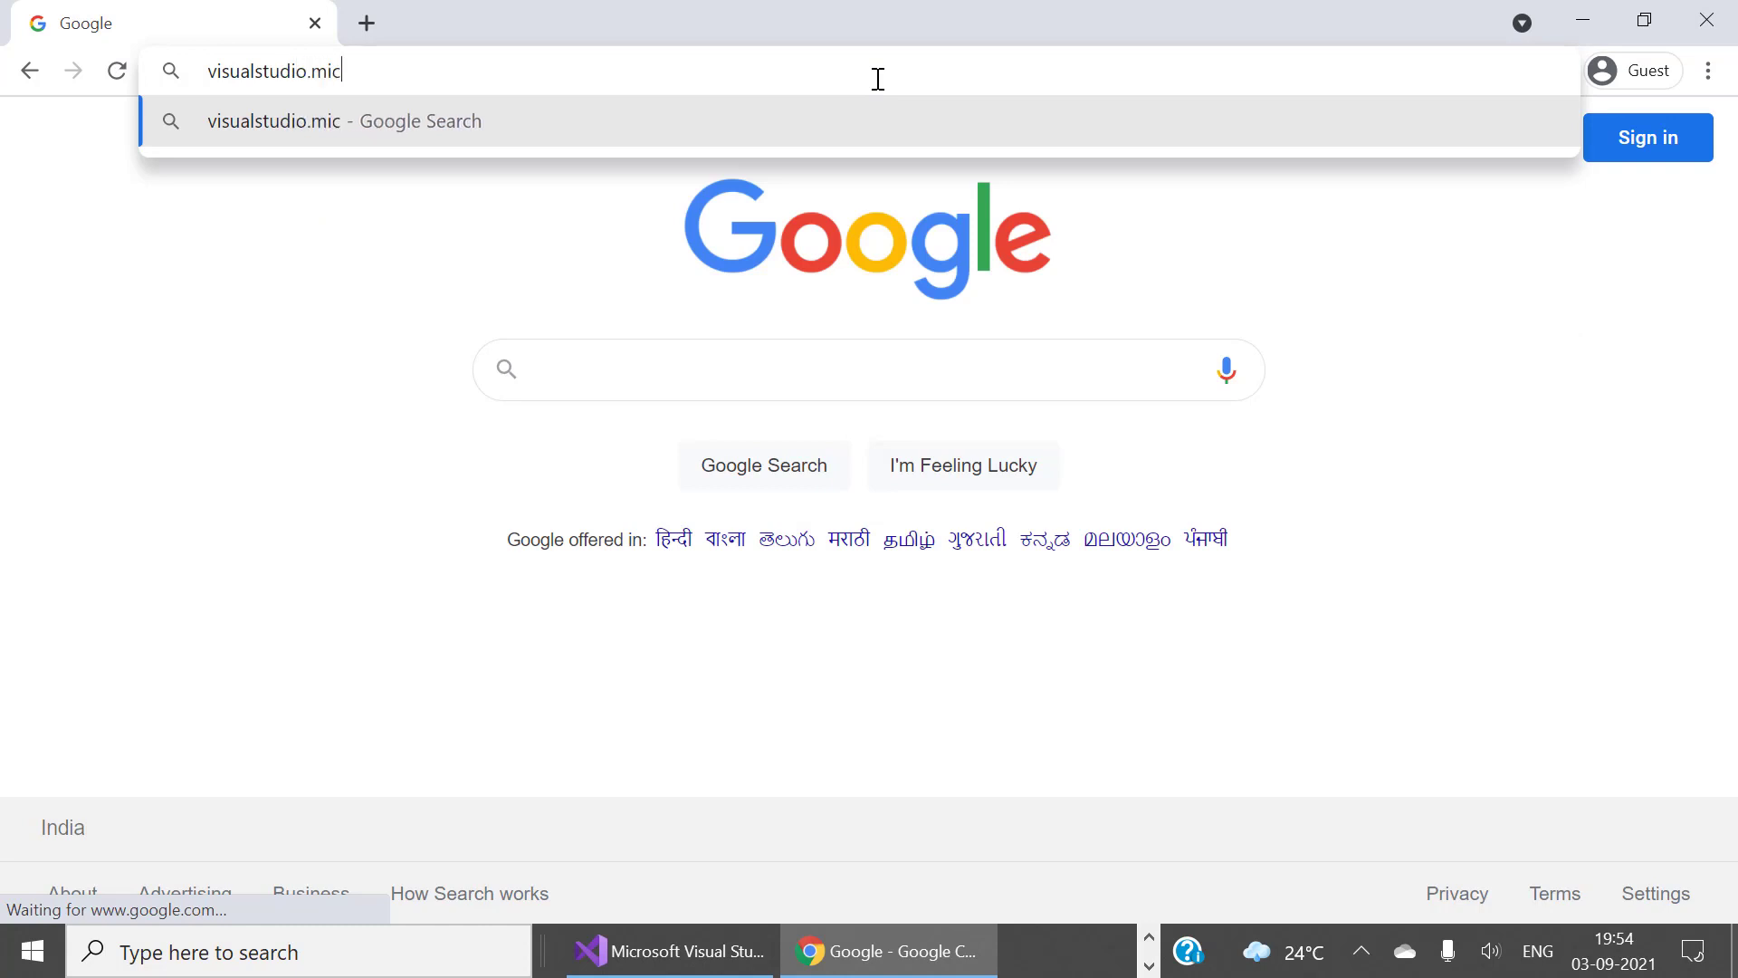
type("rosoft.com")
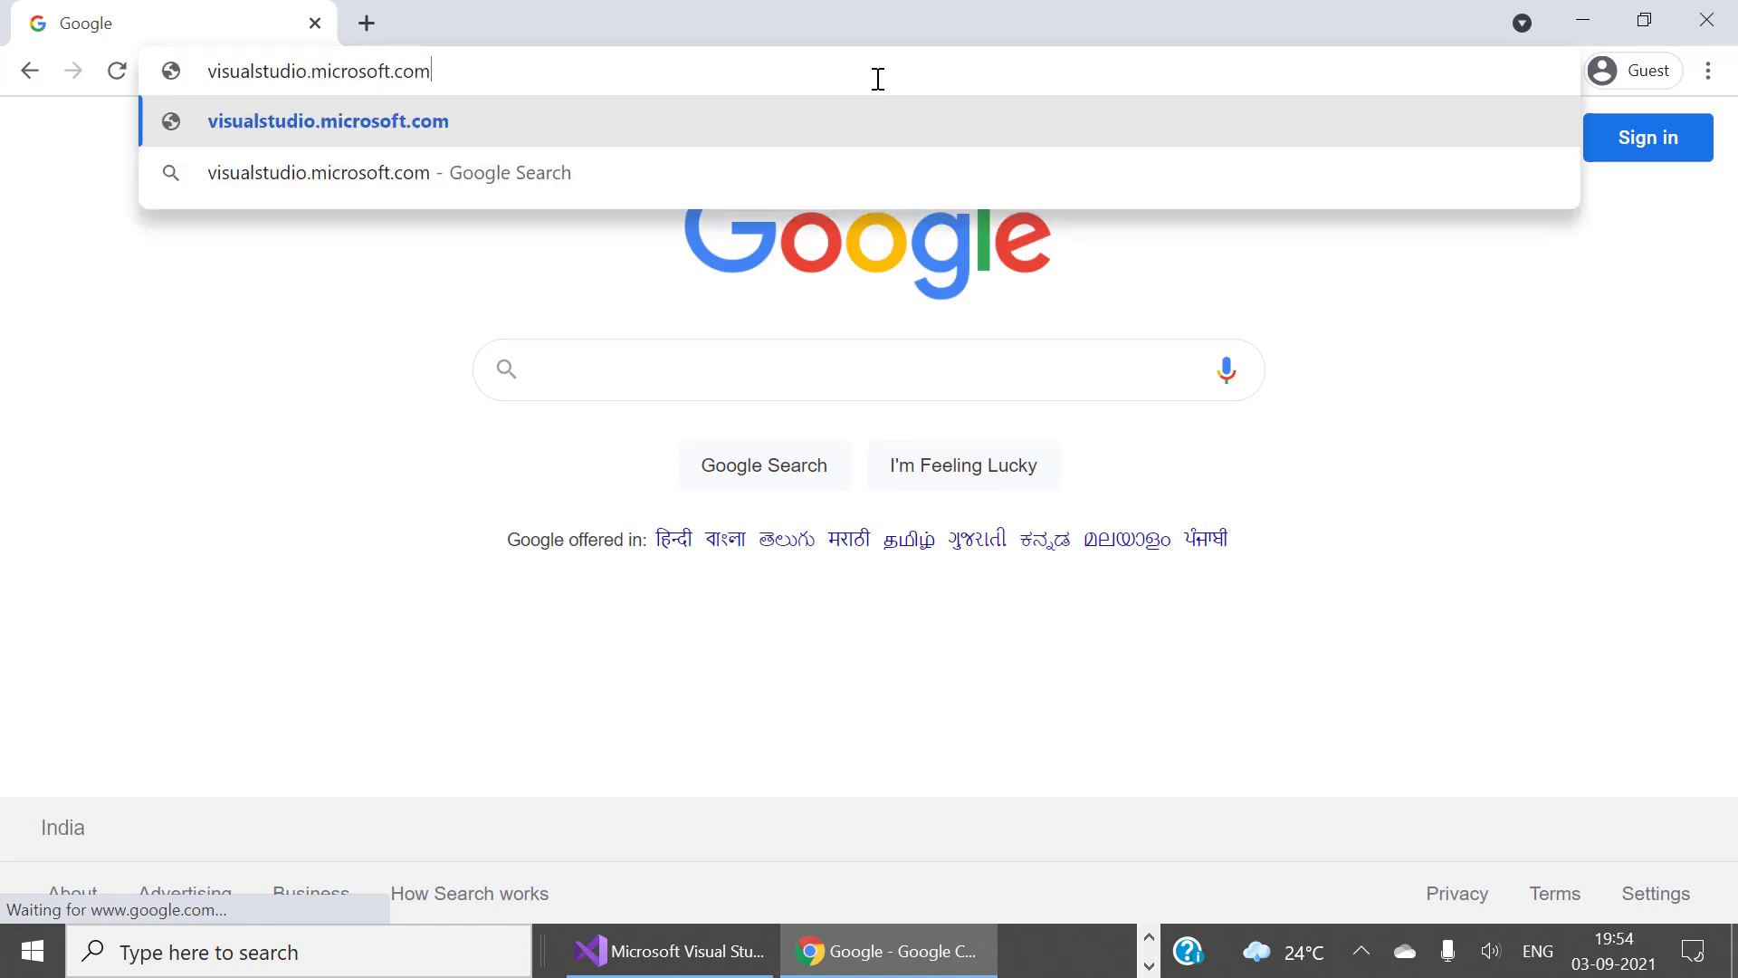
key("Return")
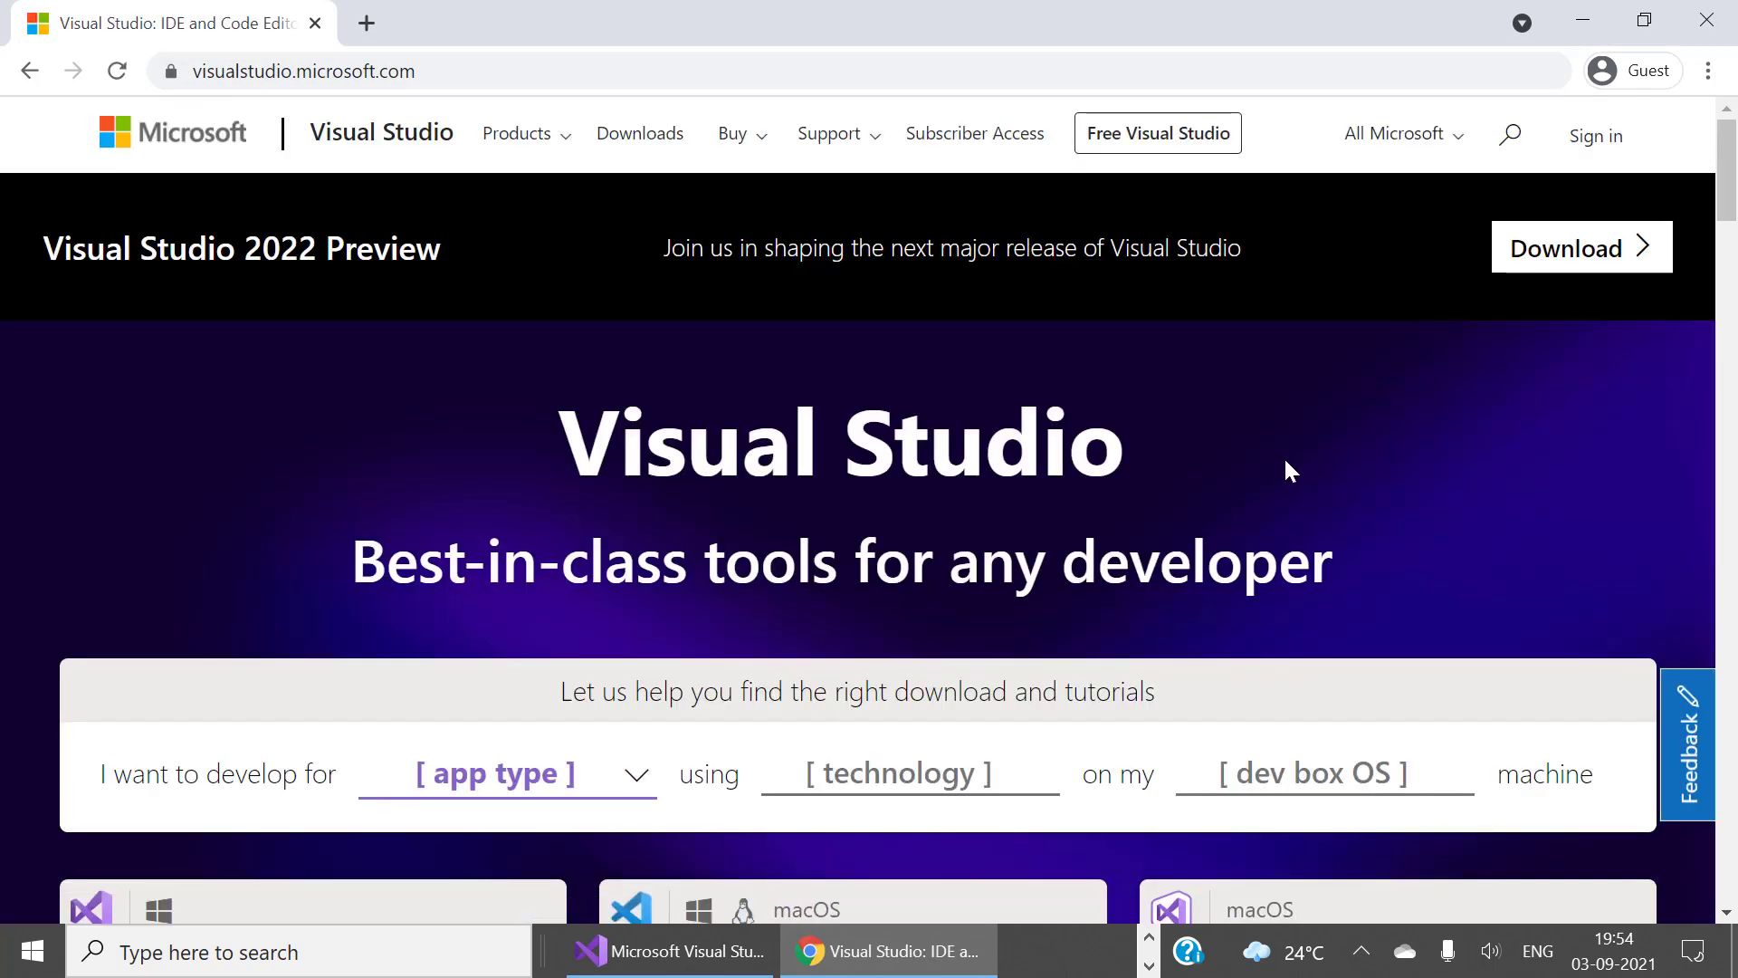
Examine the Visual Studio, Visual Studio Code and Visual Studio for Mac download cards and the operating systems they support.
key("ctrl+minus")
key("ctrl+minus")
key("ctrl+minus")
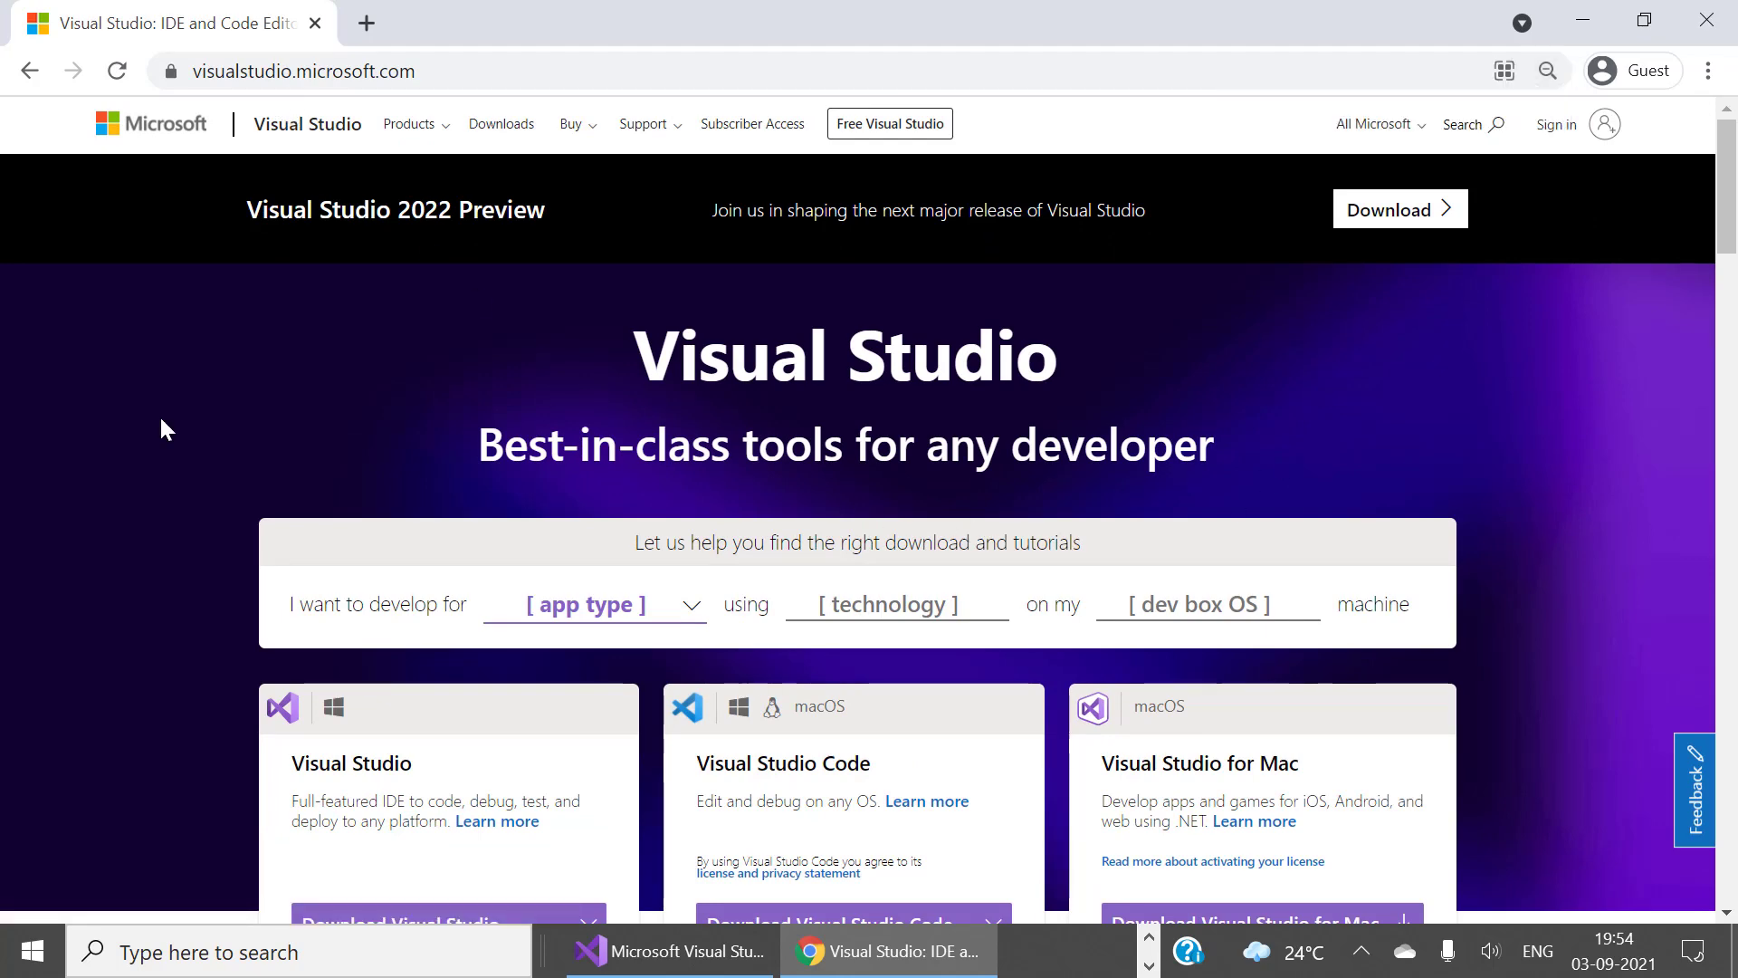
scroll(161, 420, "down", 3)
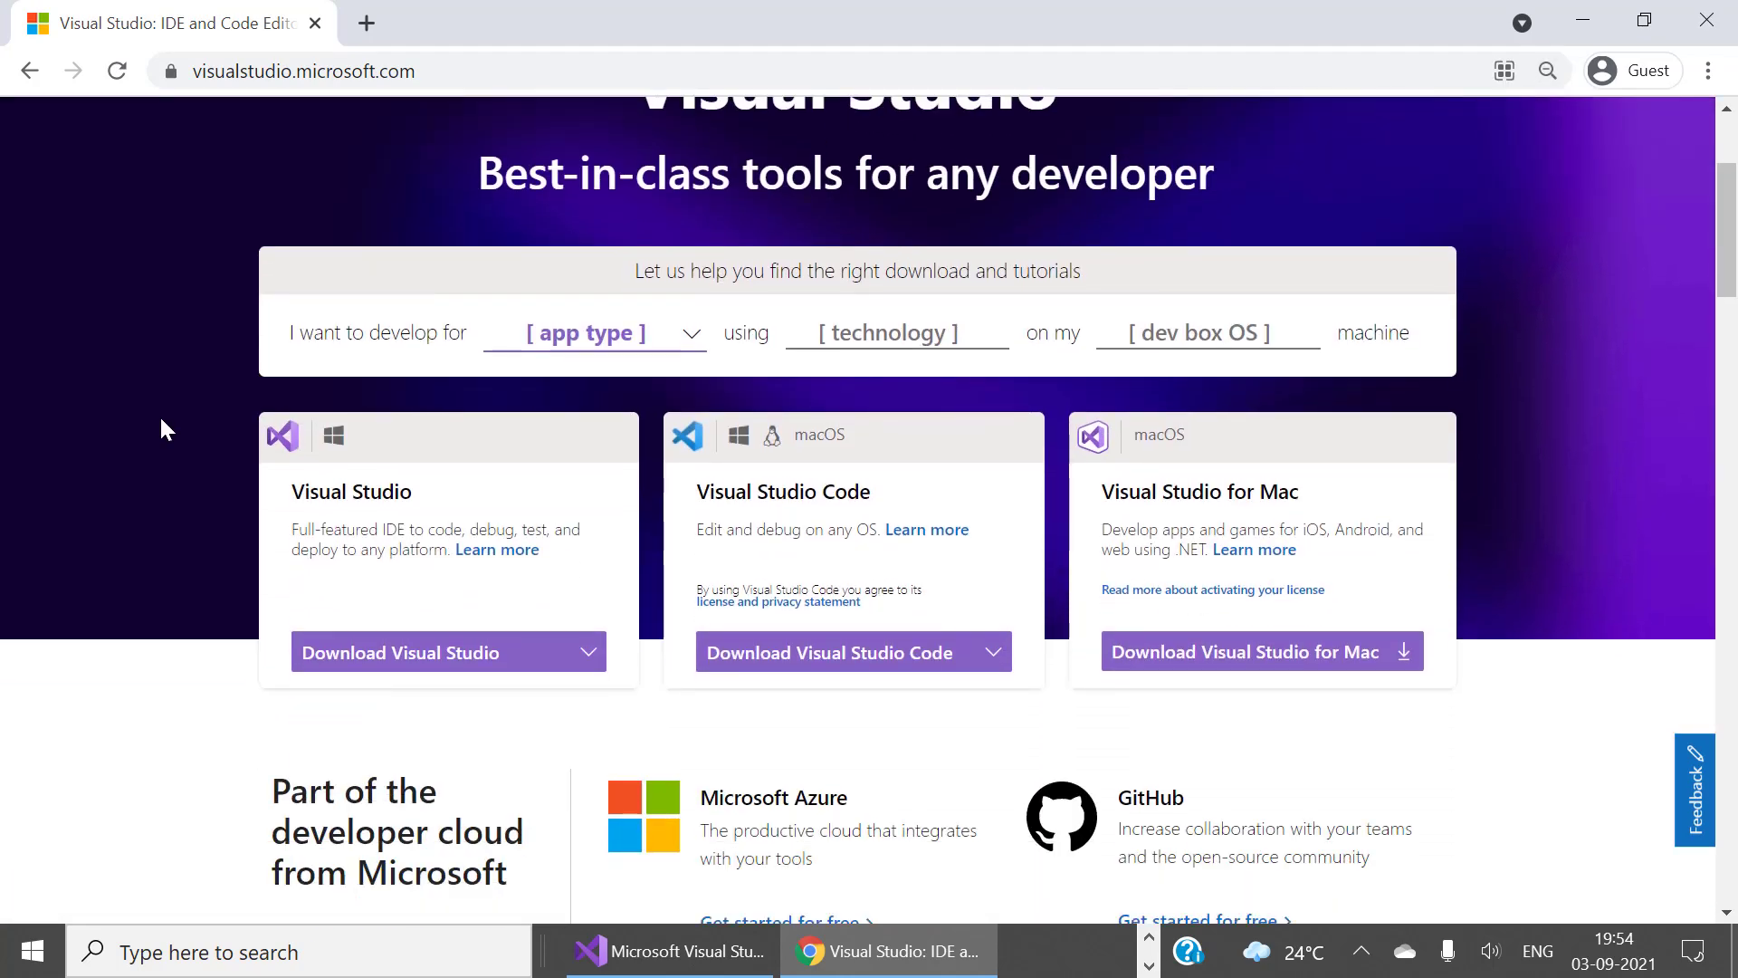
left_click_drag(427, 504, 299, 498)
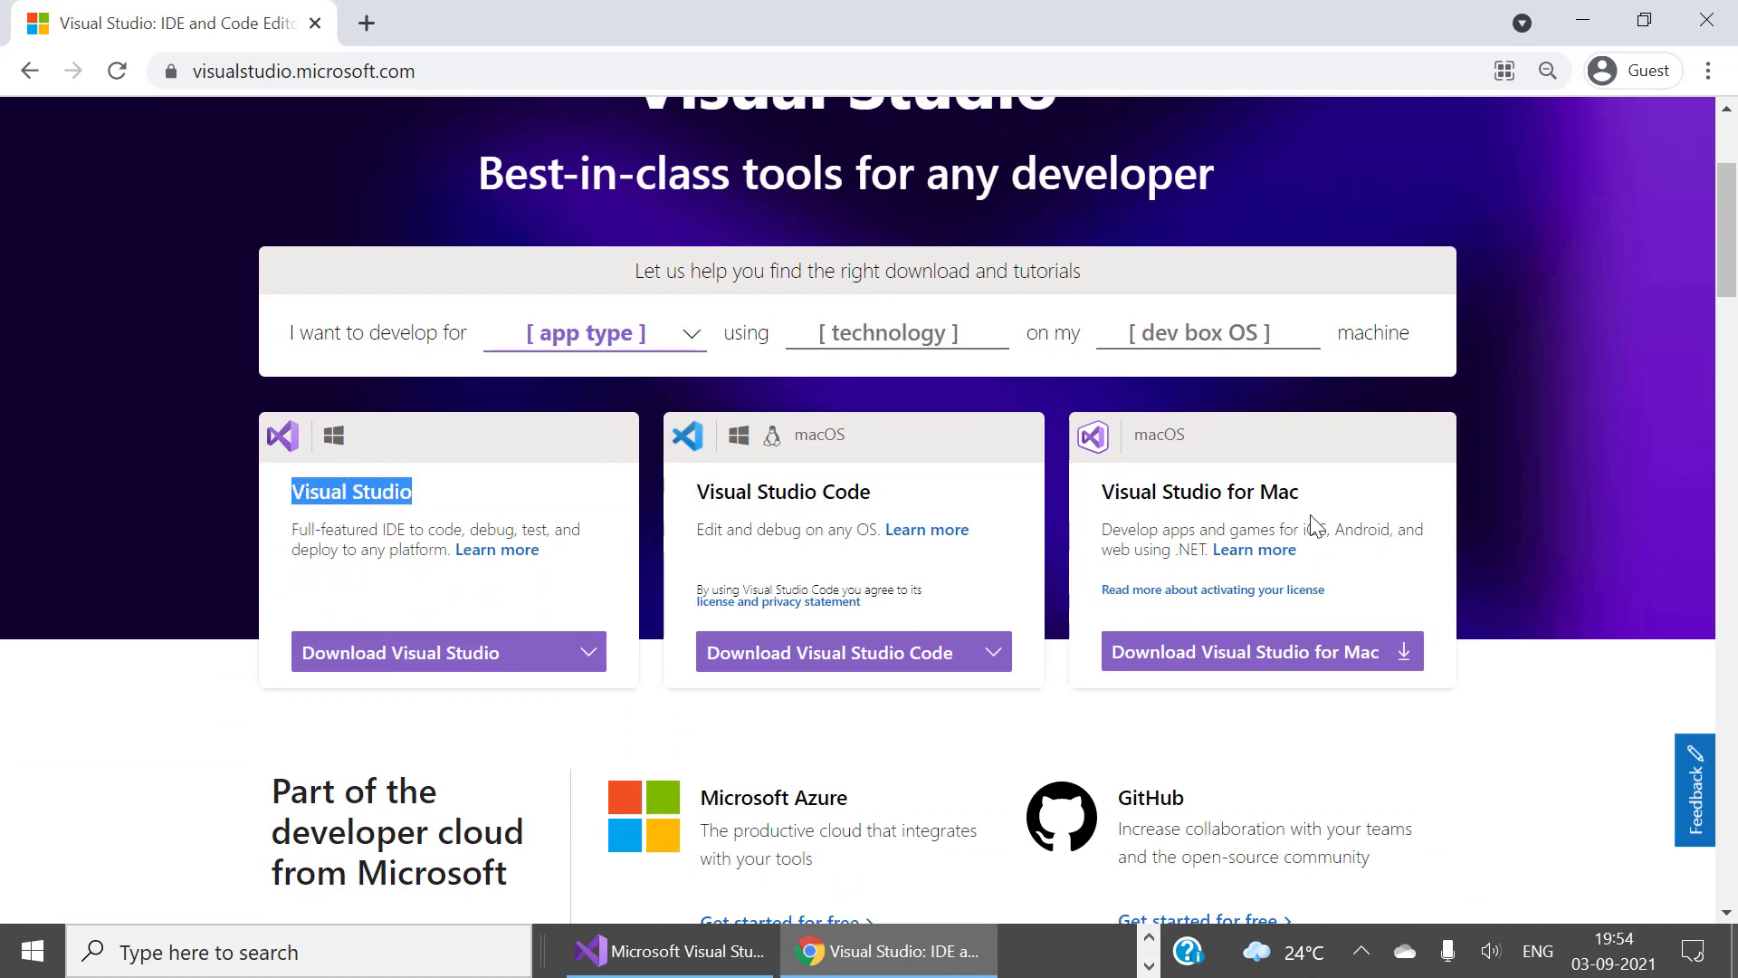
left_click_drag(1341, 503, 1103, 506)
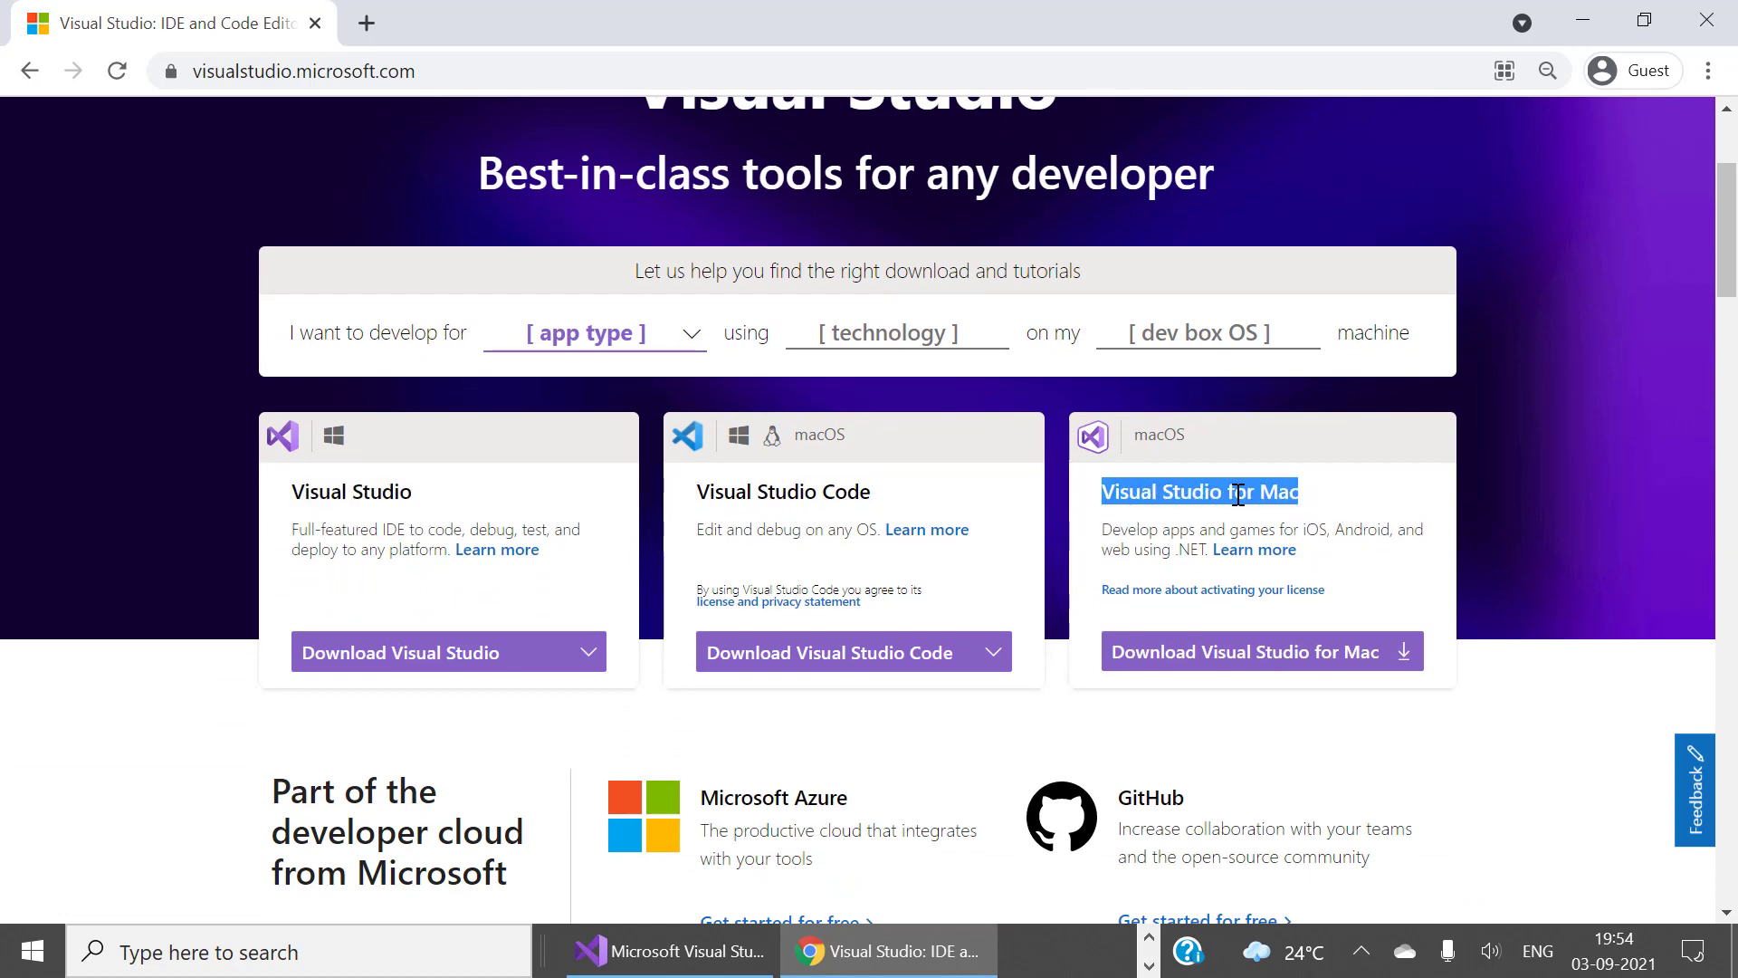
left_click_drag(874, 494, 699, 498)
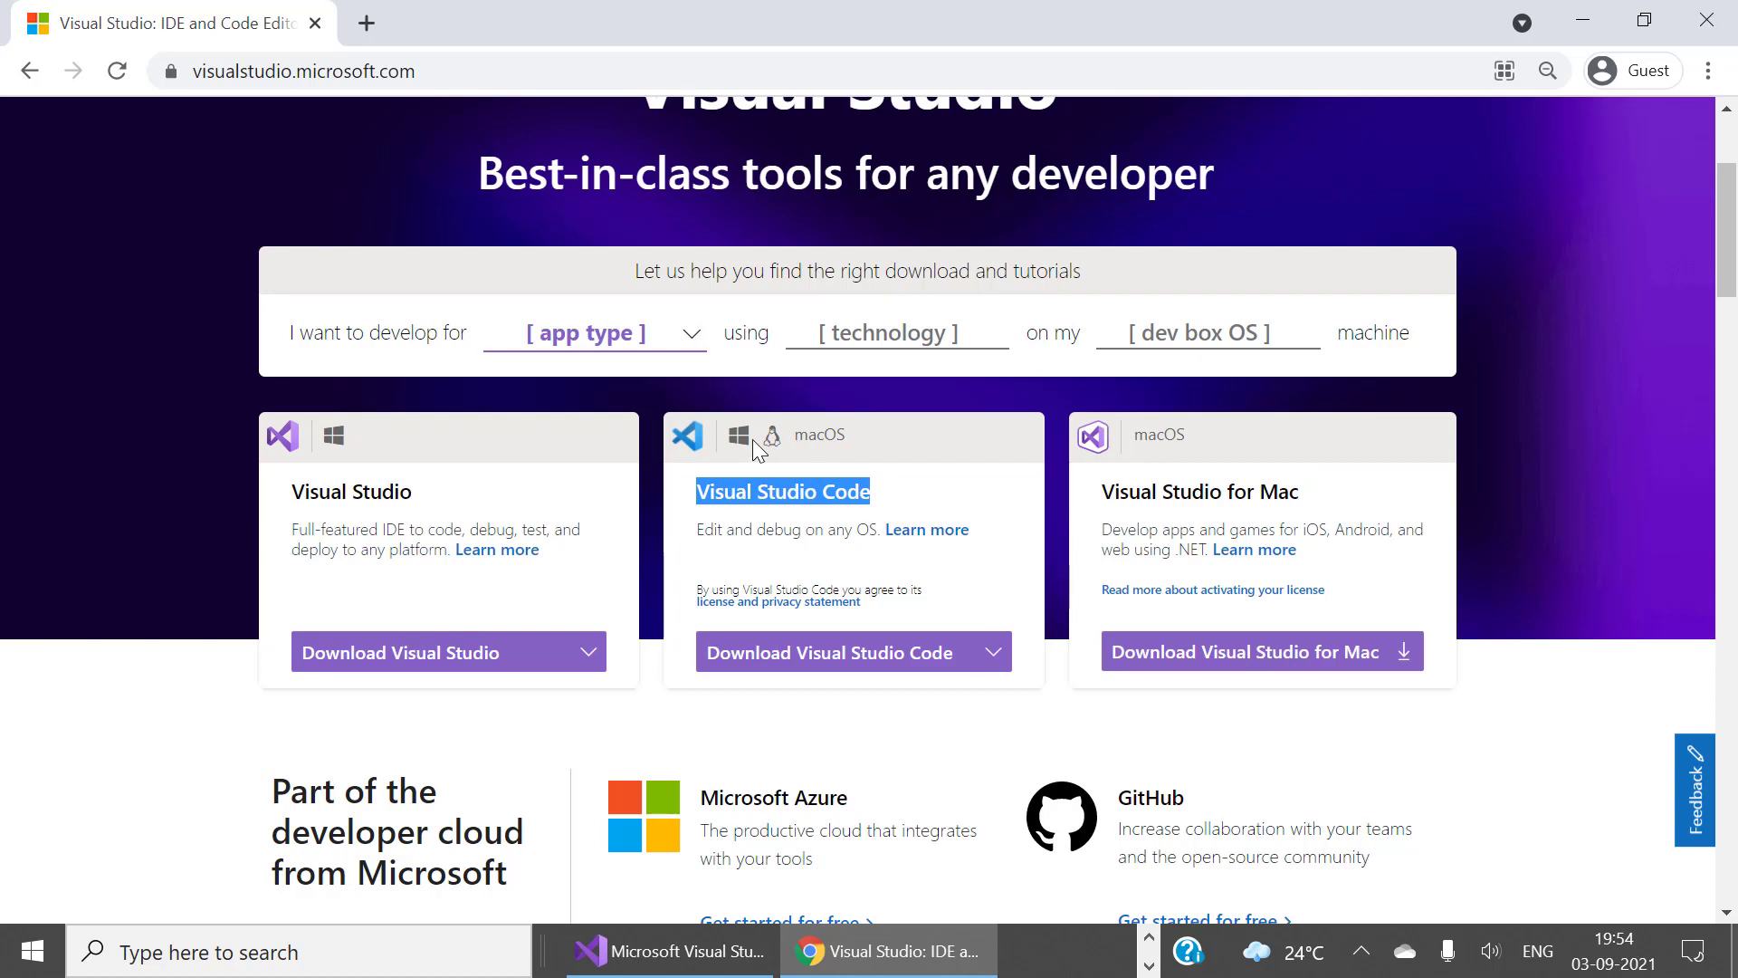
left_click(829, 440)
double_click(828, 440)
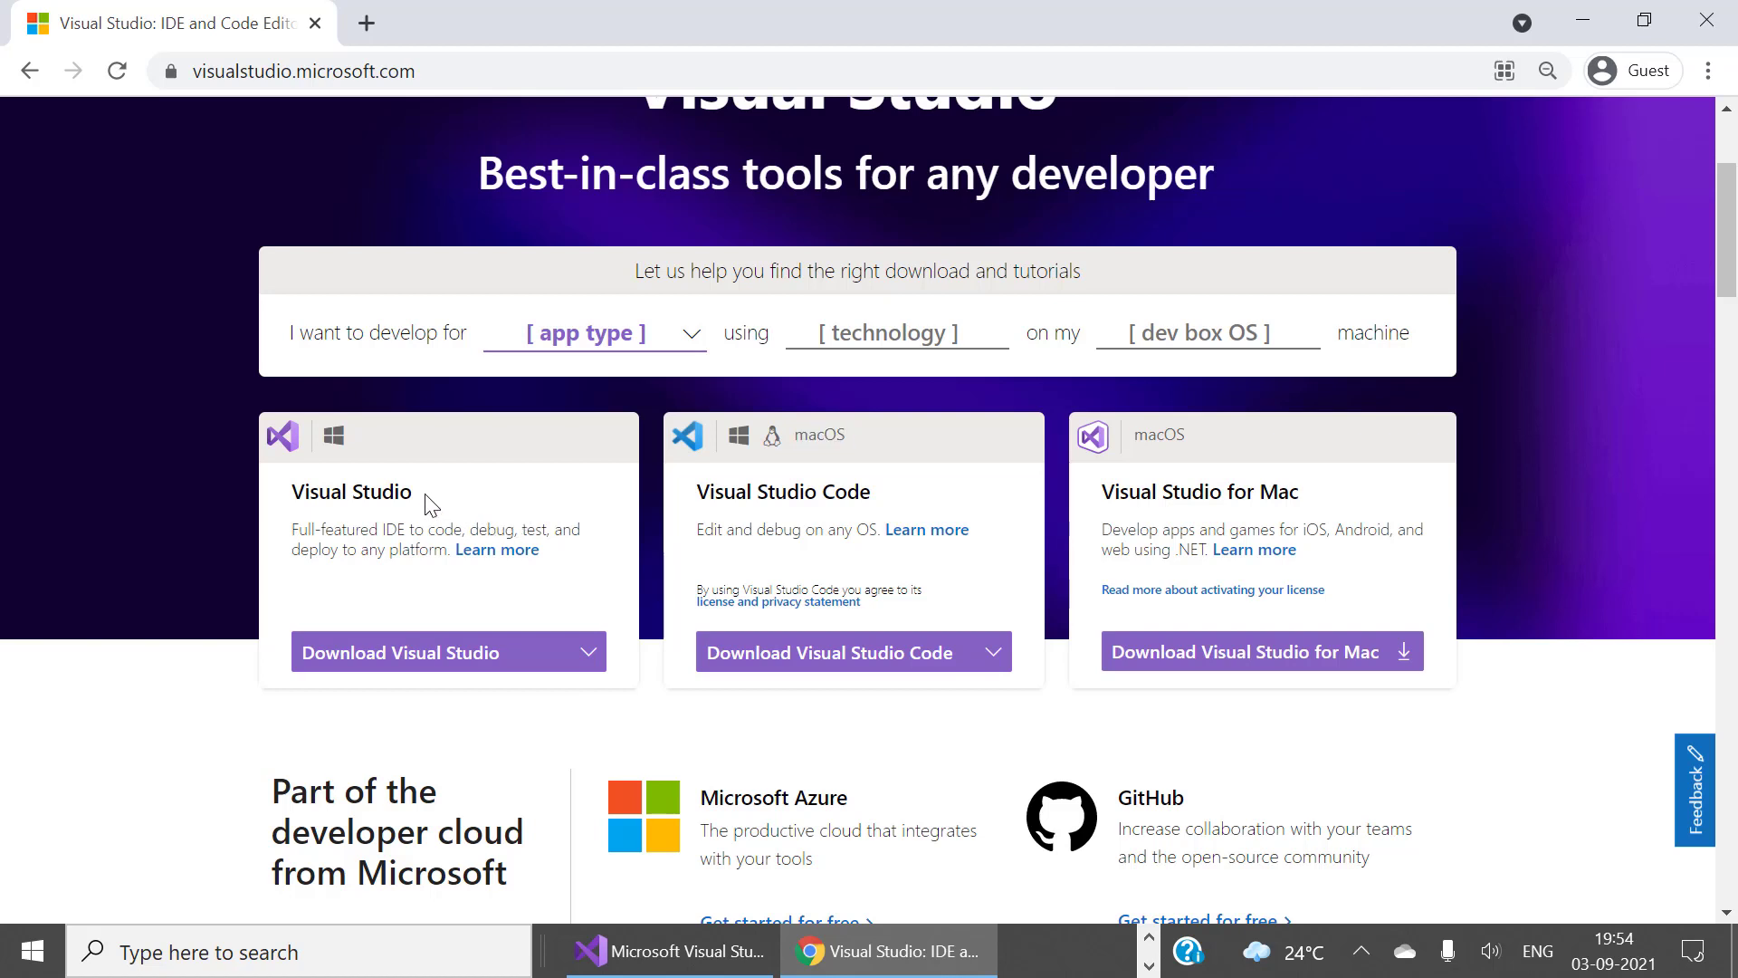
left_click_drag(426, 493, 295, 493)
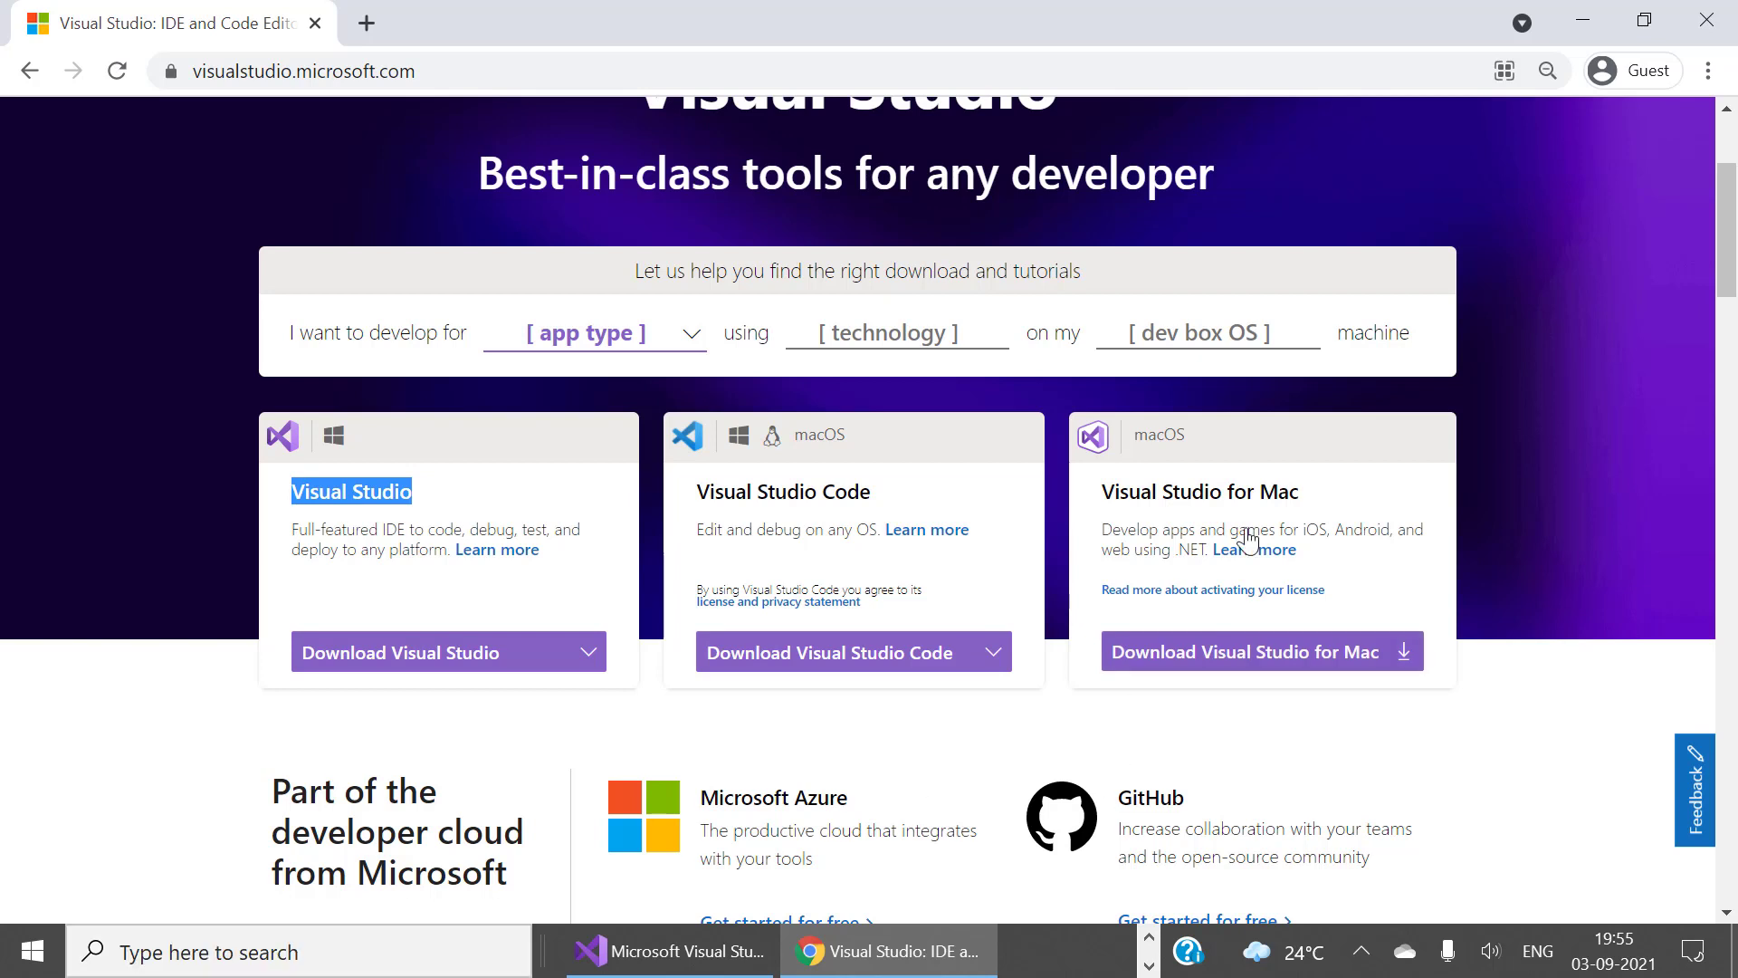
left_click_drag(1312, 494, 1109, 503)
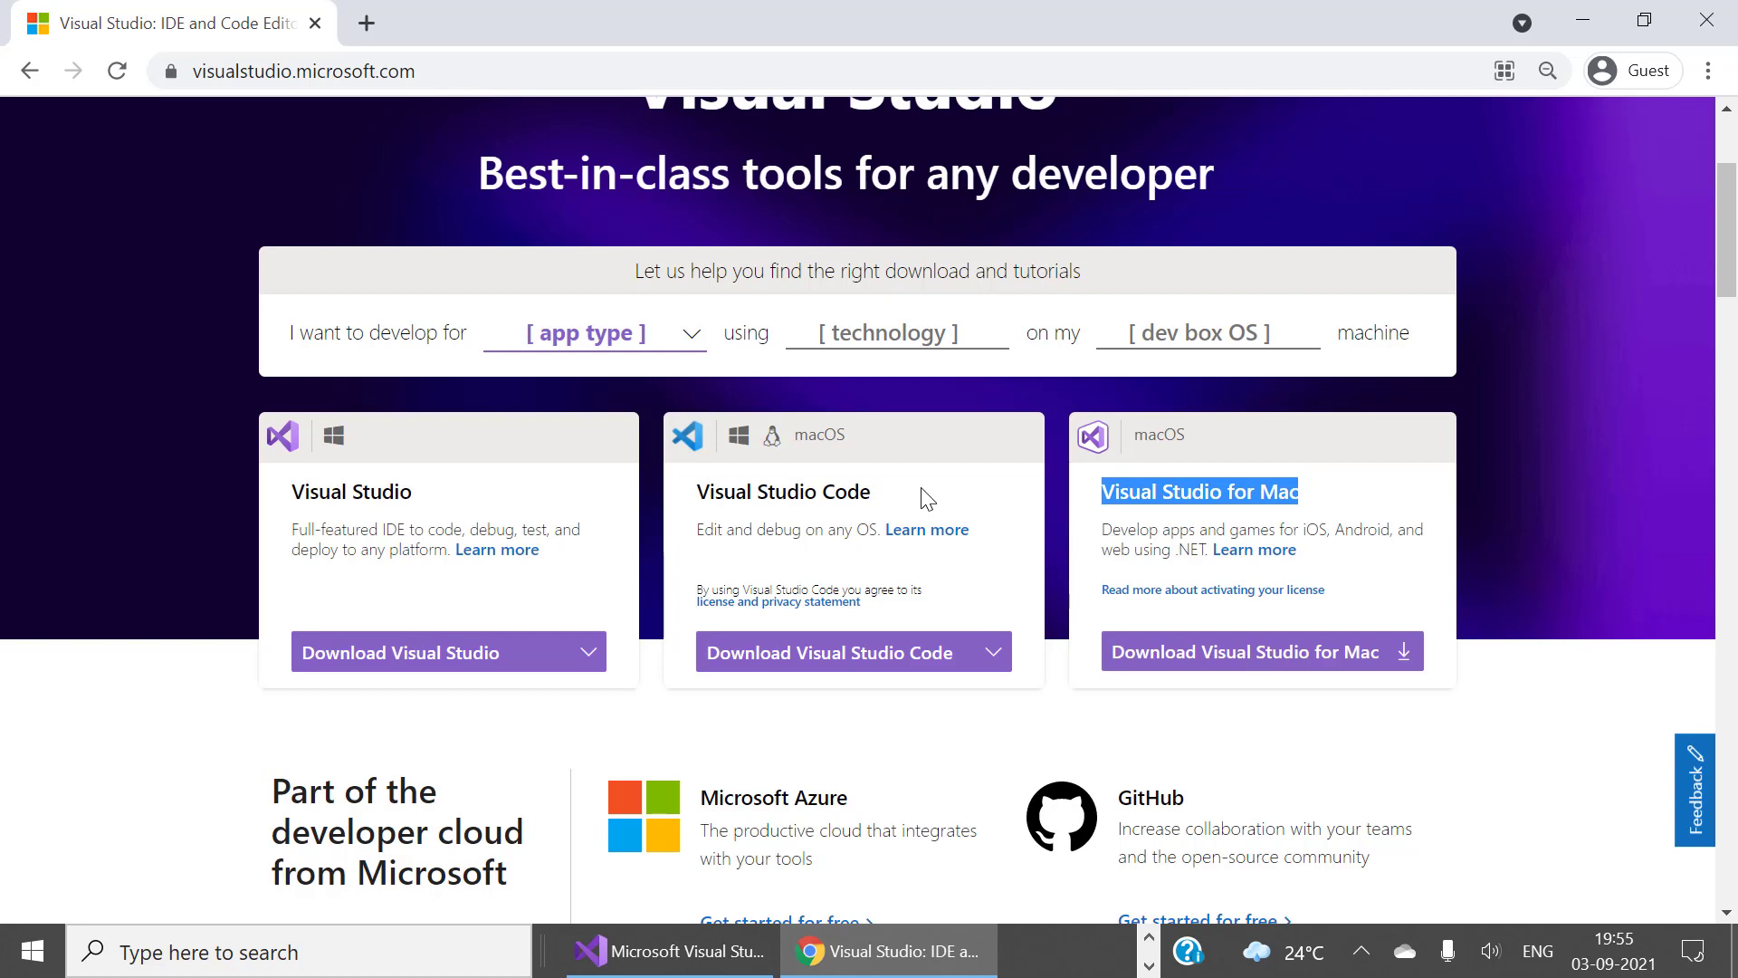
left_click_drag(934, 504, 690, 518)
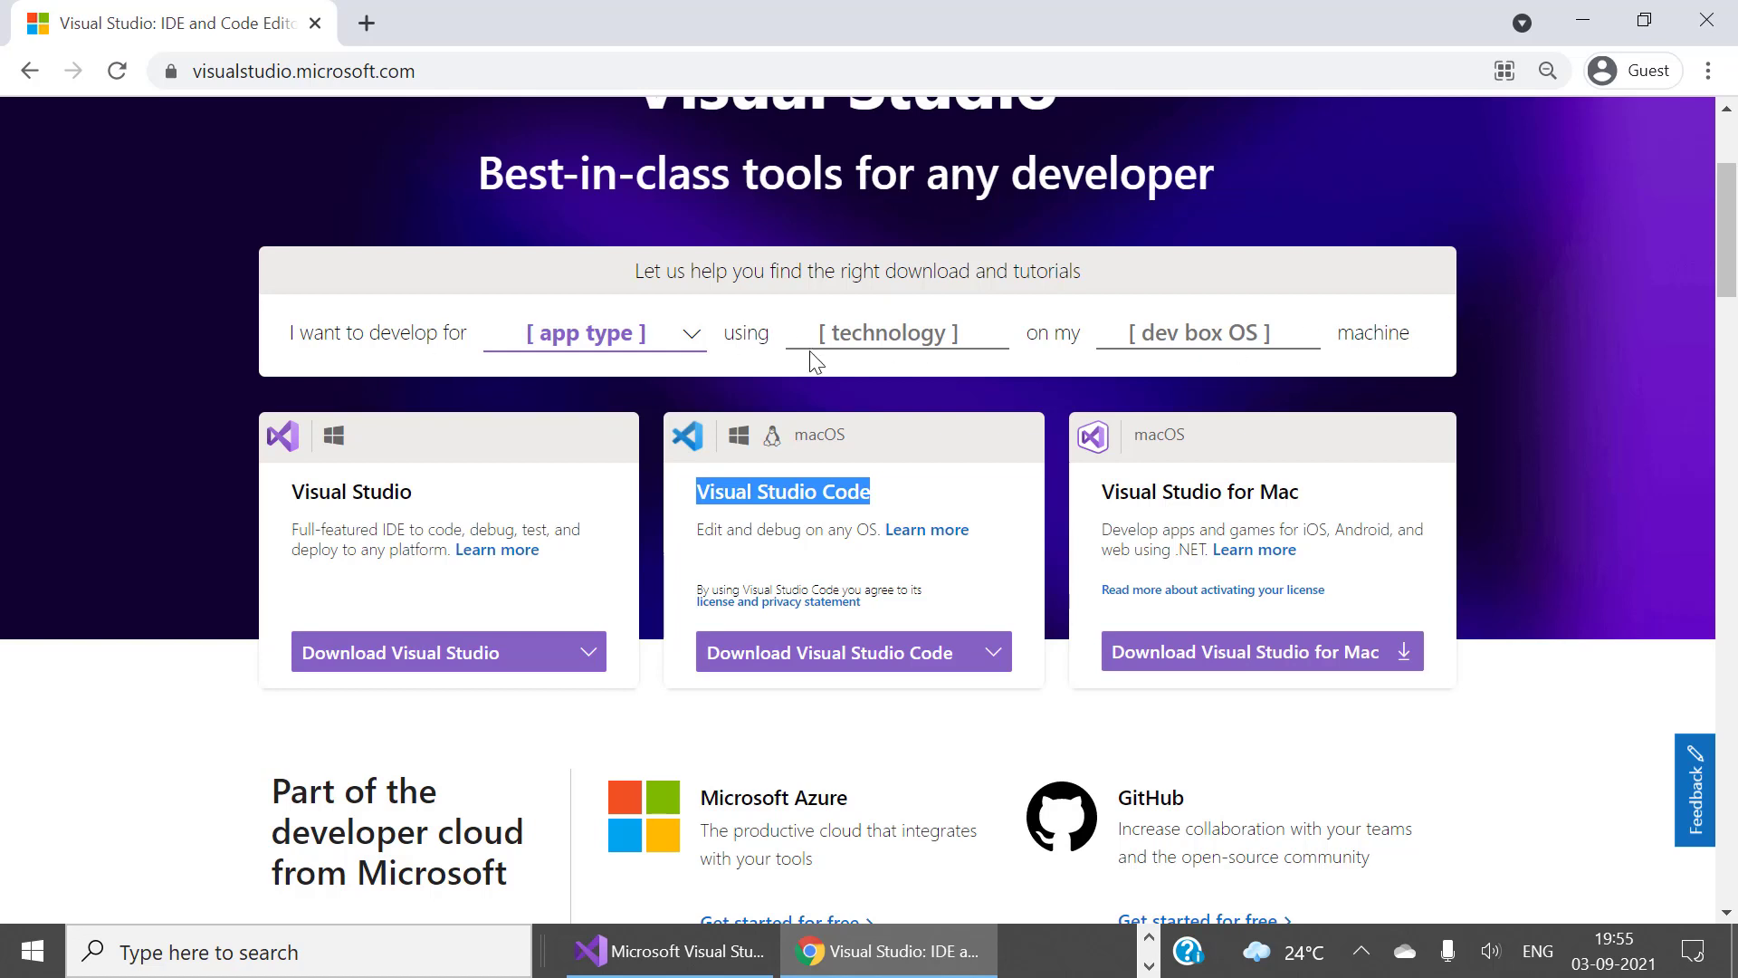
Set the download finder to Web/cloud development using .NET on a Windows machine and review the recommended product.
left_click(687, 346)
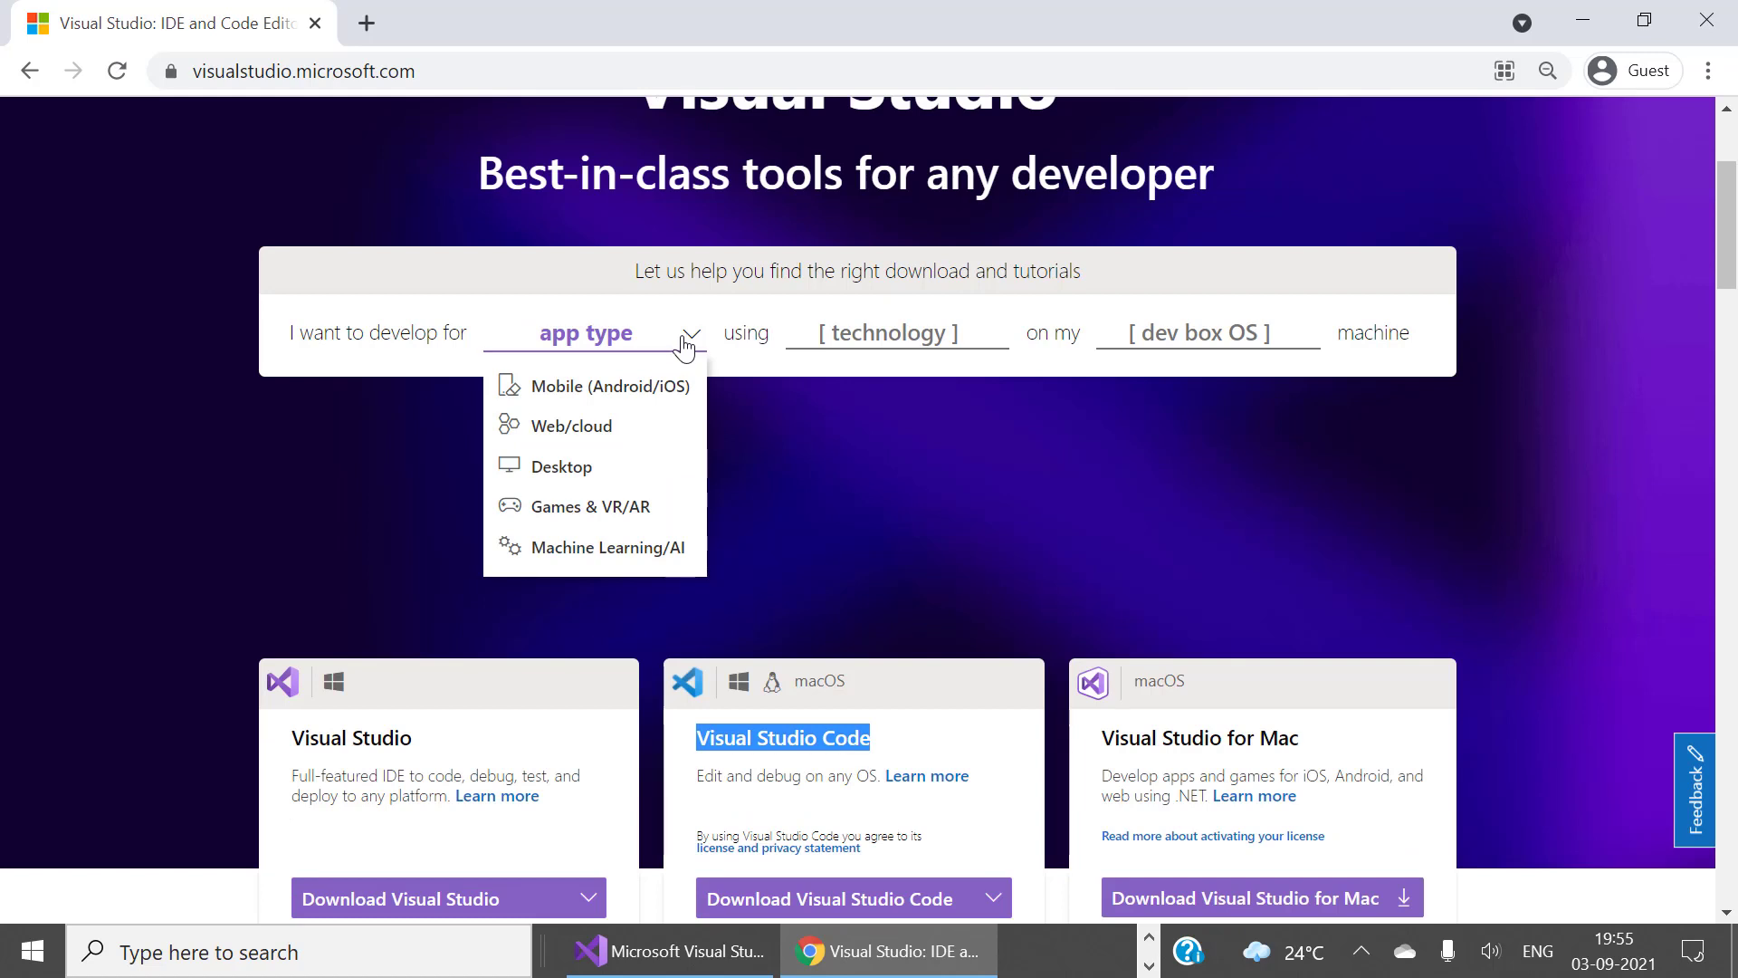
left_click(576, 427)
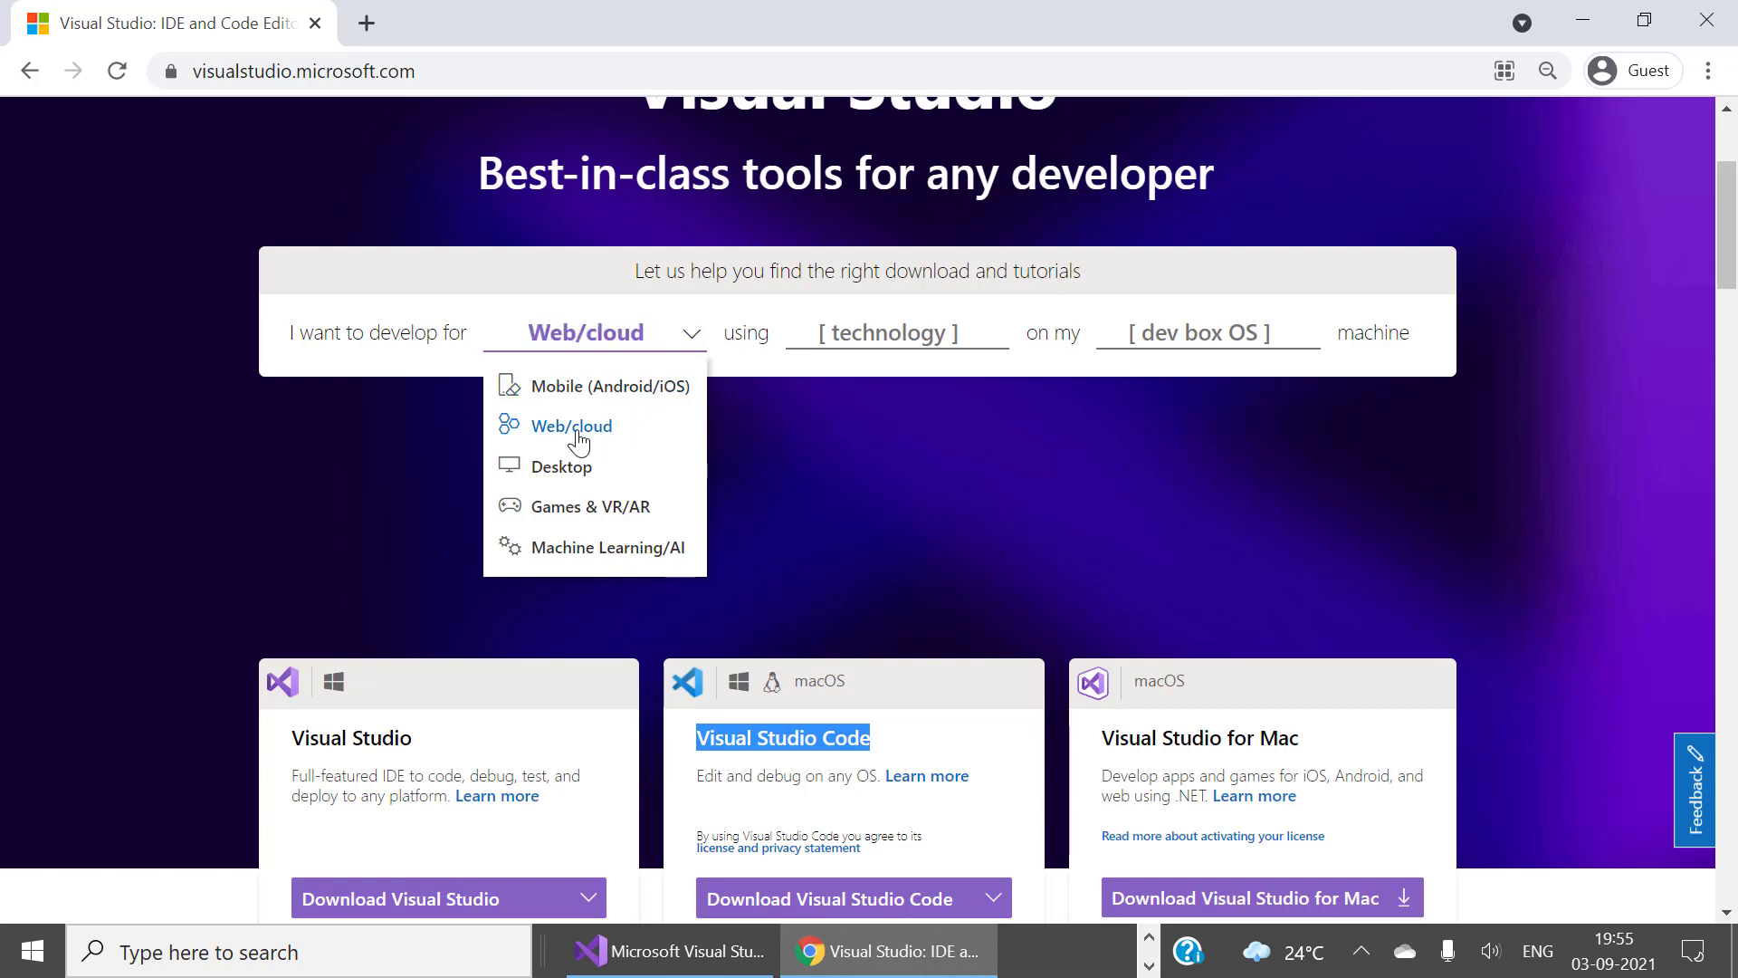
left_click(875, 343)
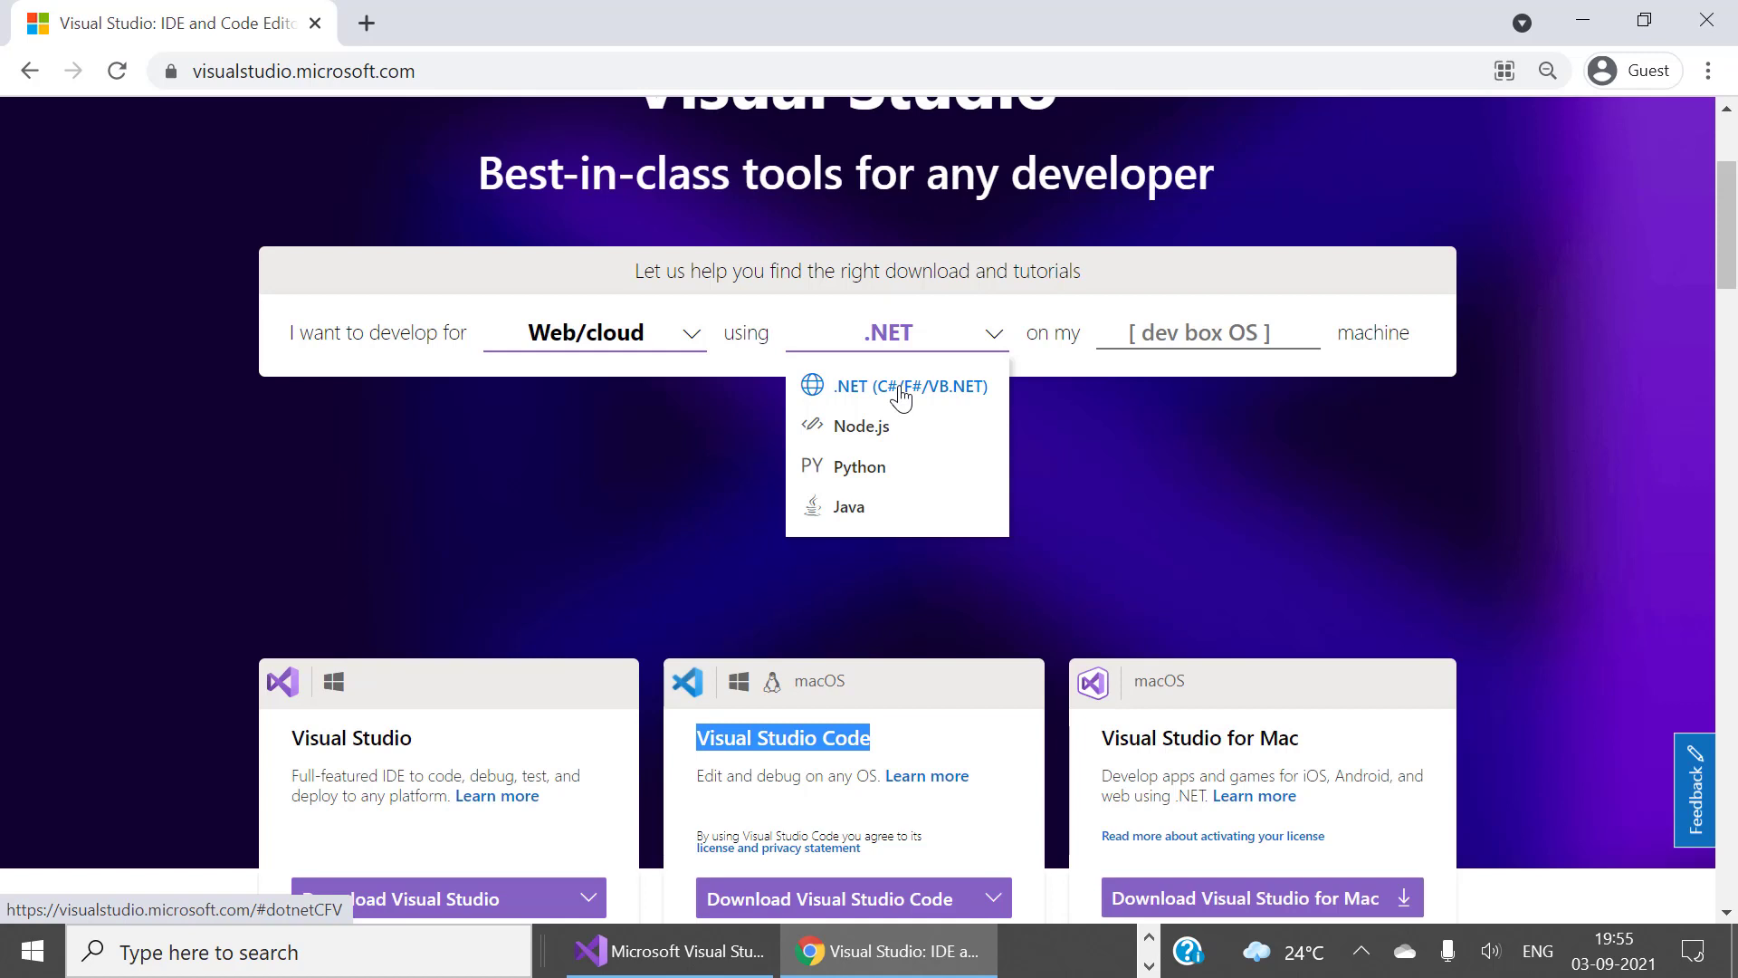
left_click(901, 396)
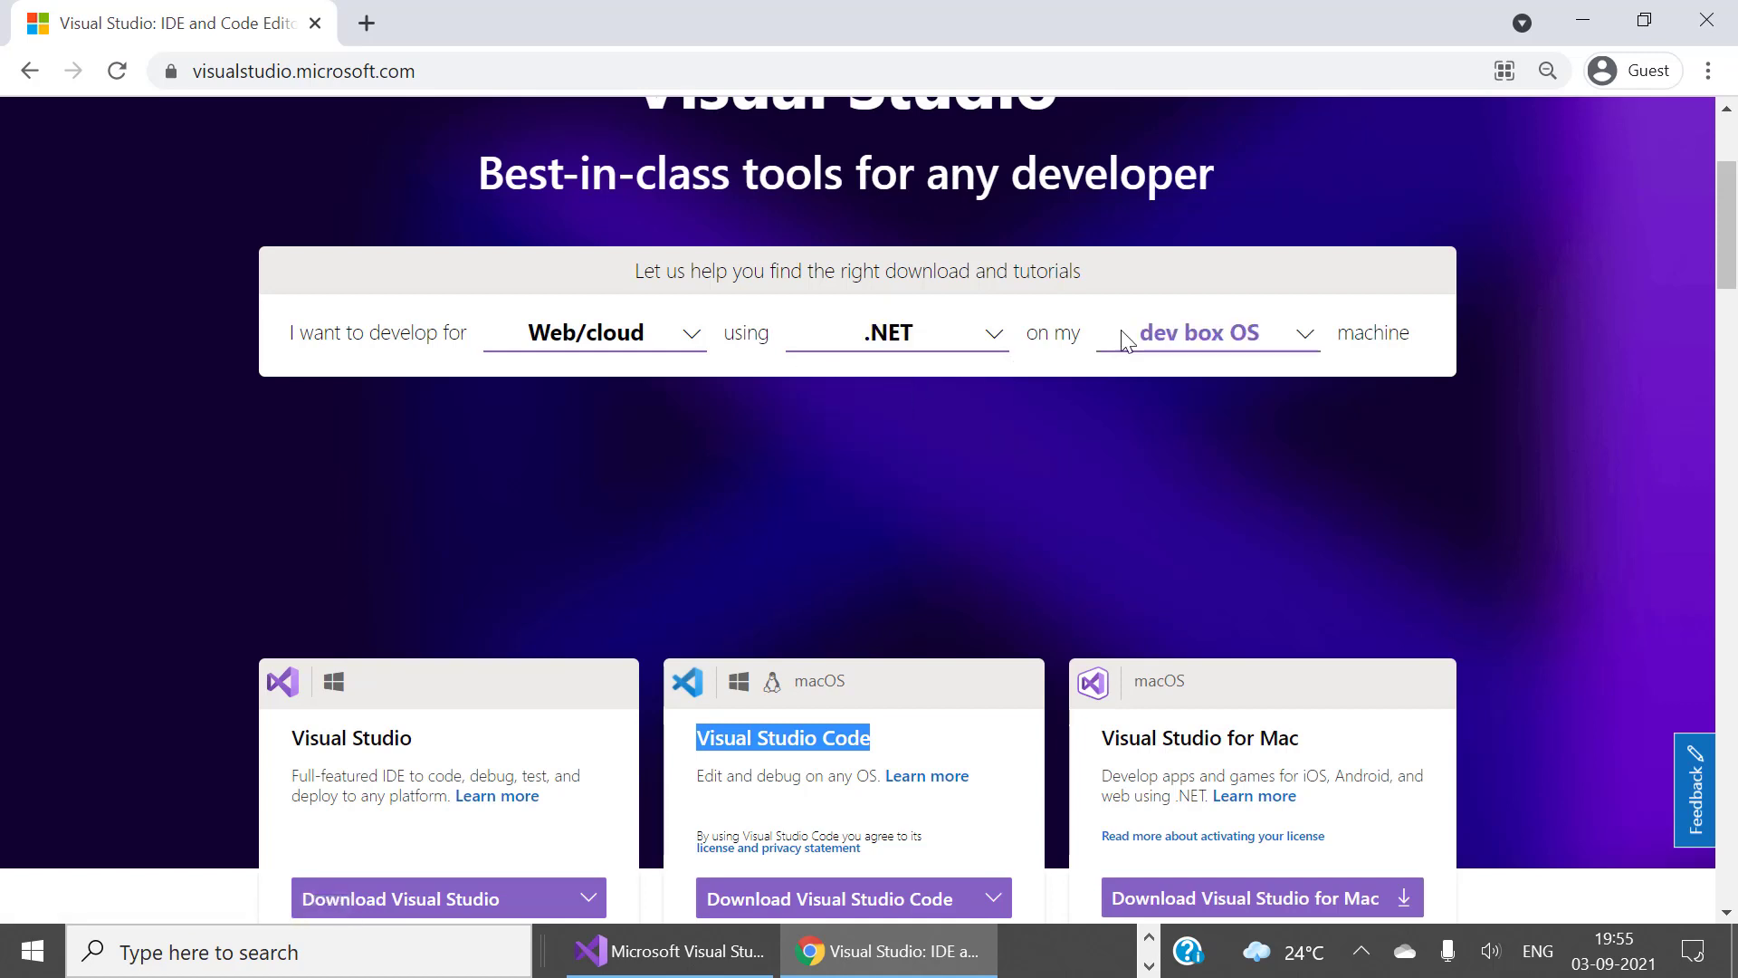
left_click(1264, 344)
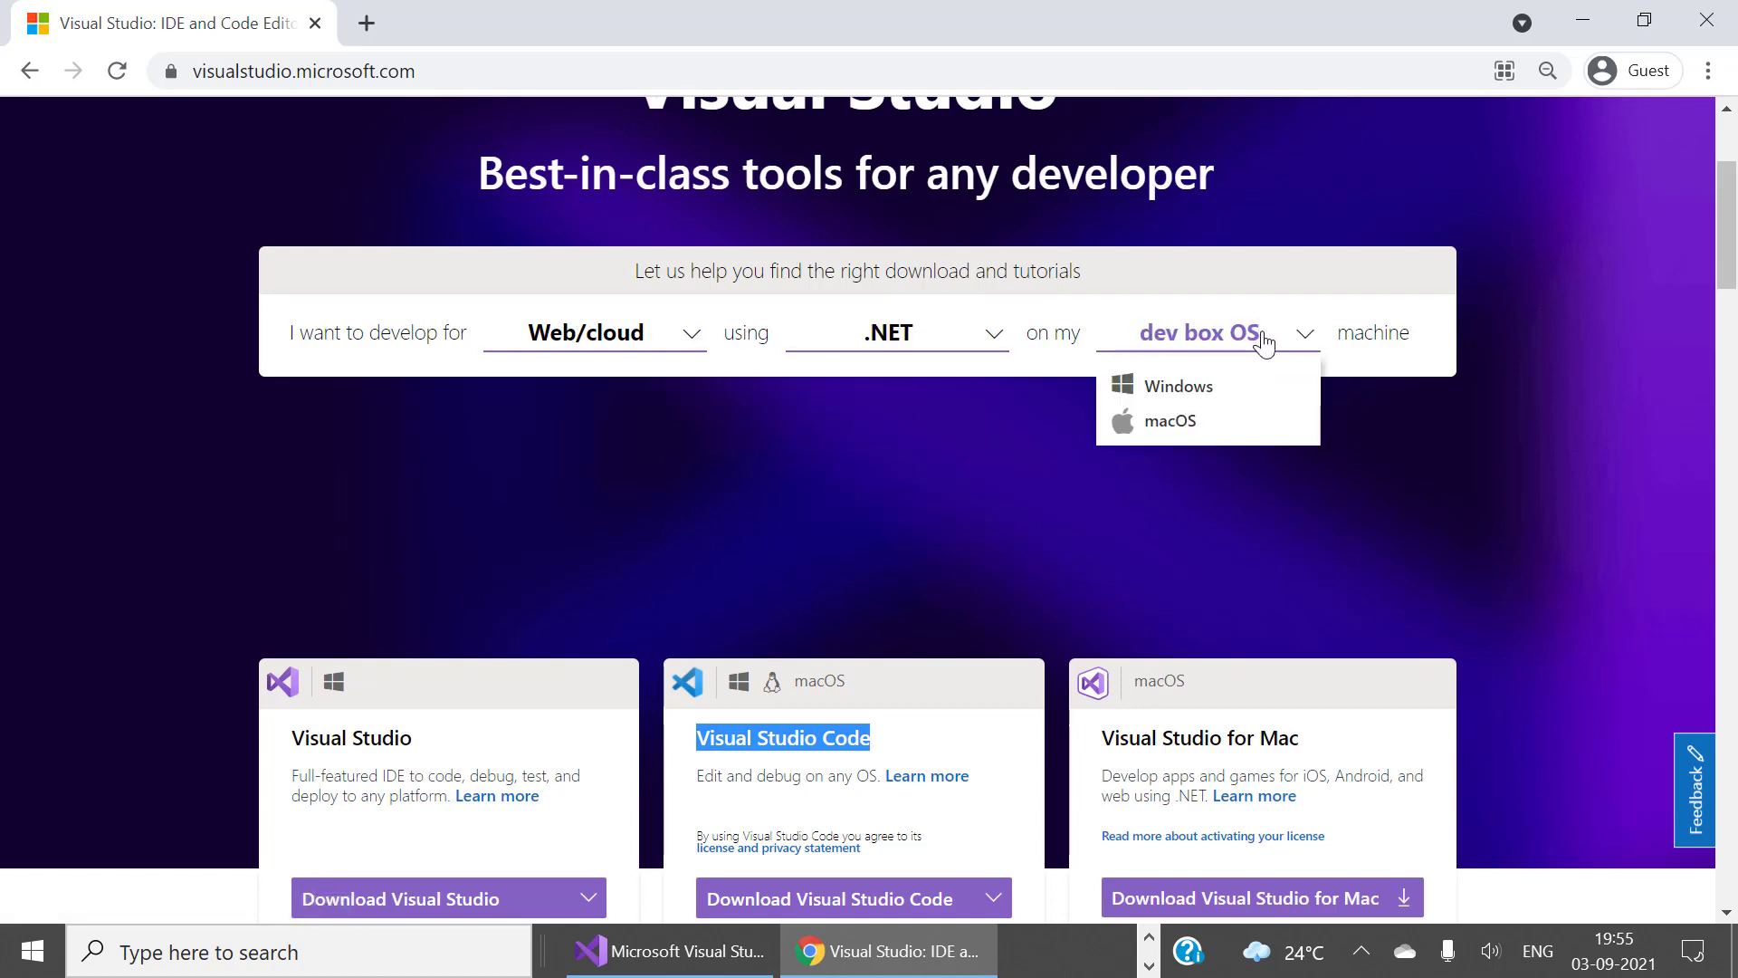
left_click(1189, 396)
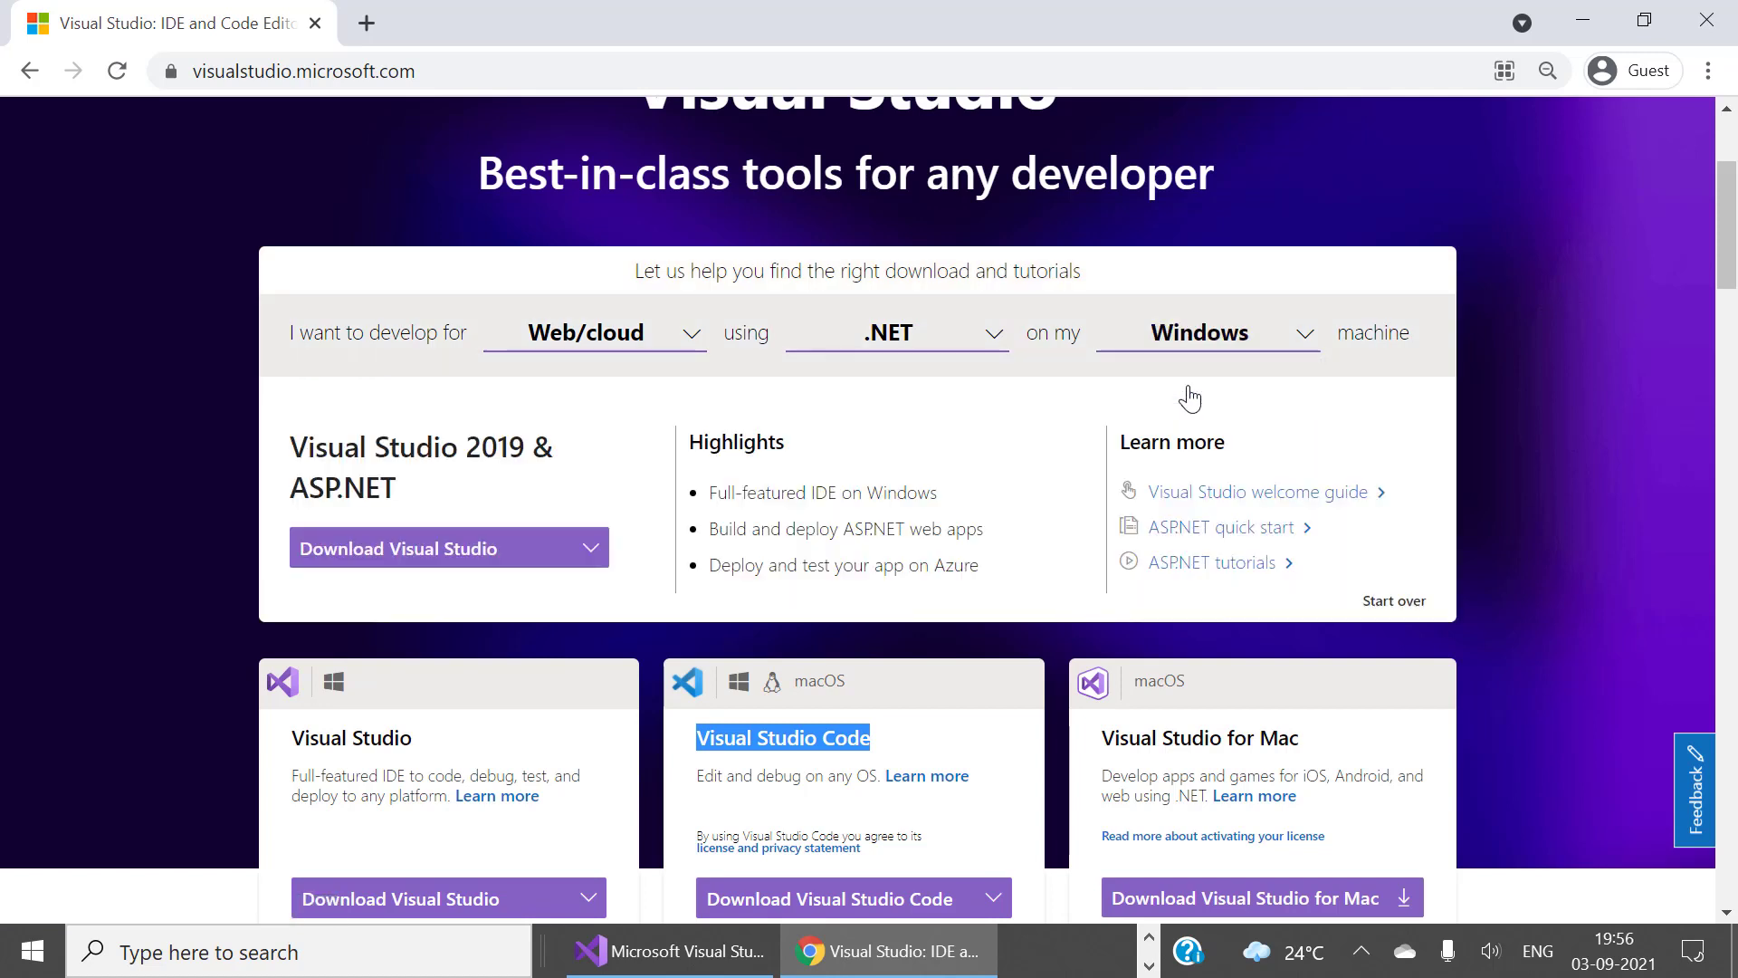
left_click_drag(291, 438, 444, 500)
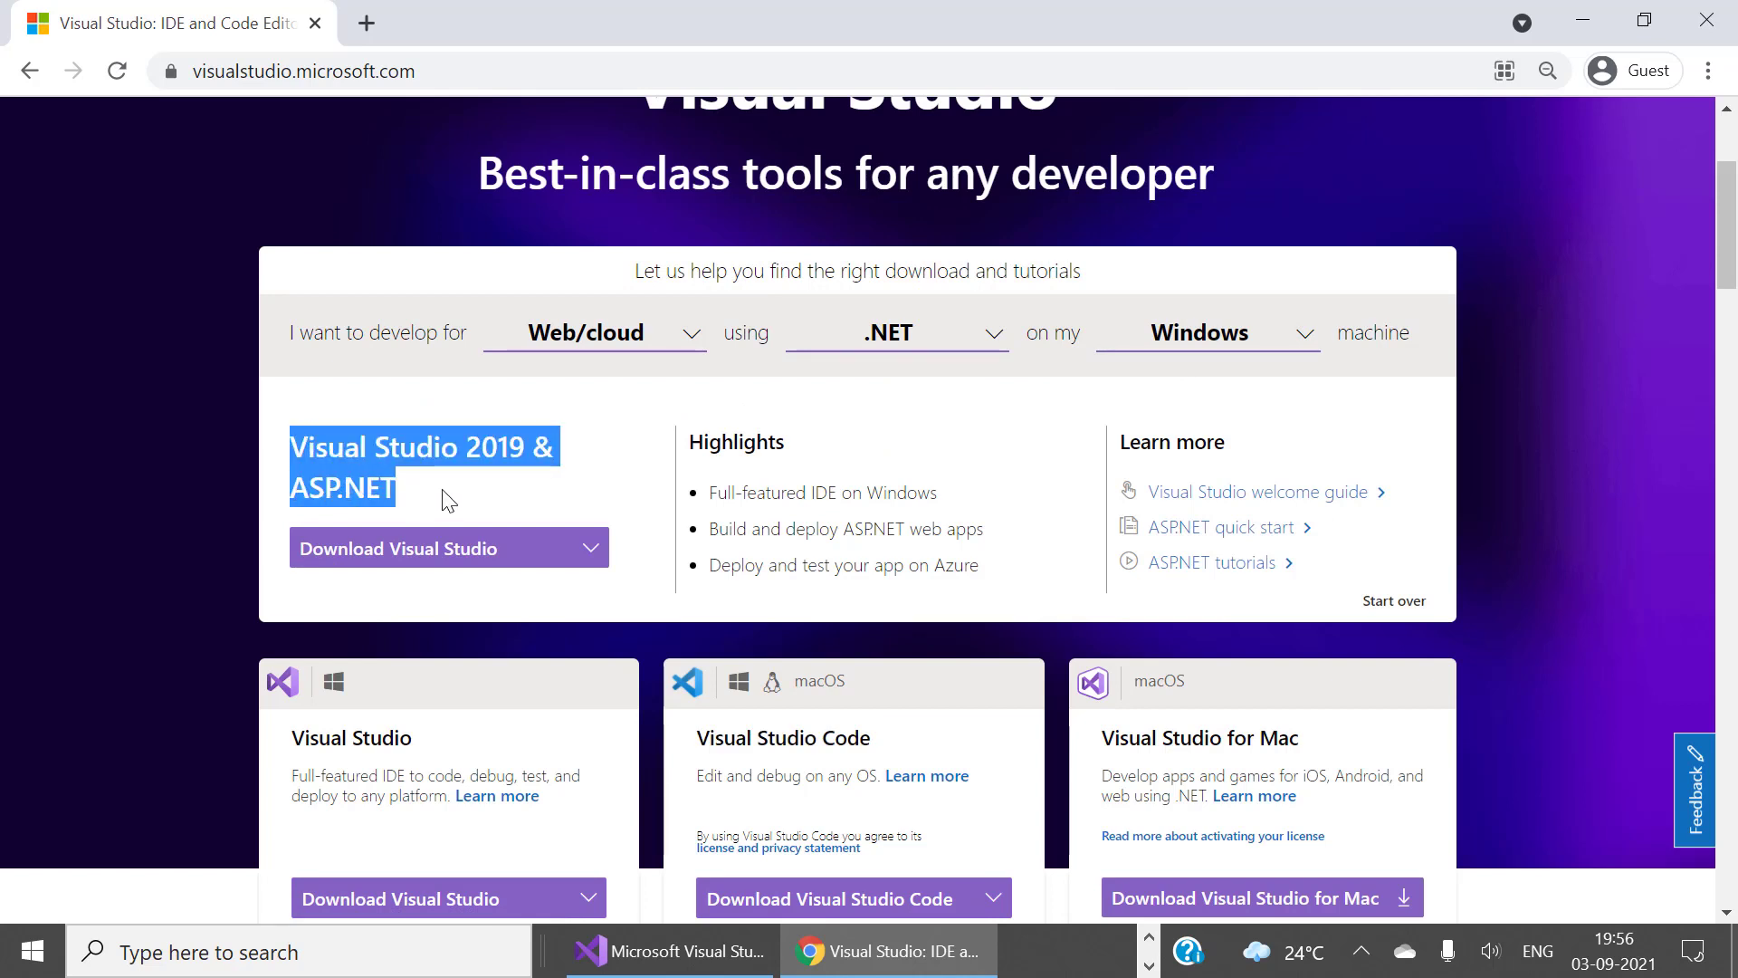
left_click(443, 500)
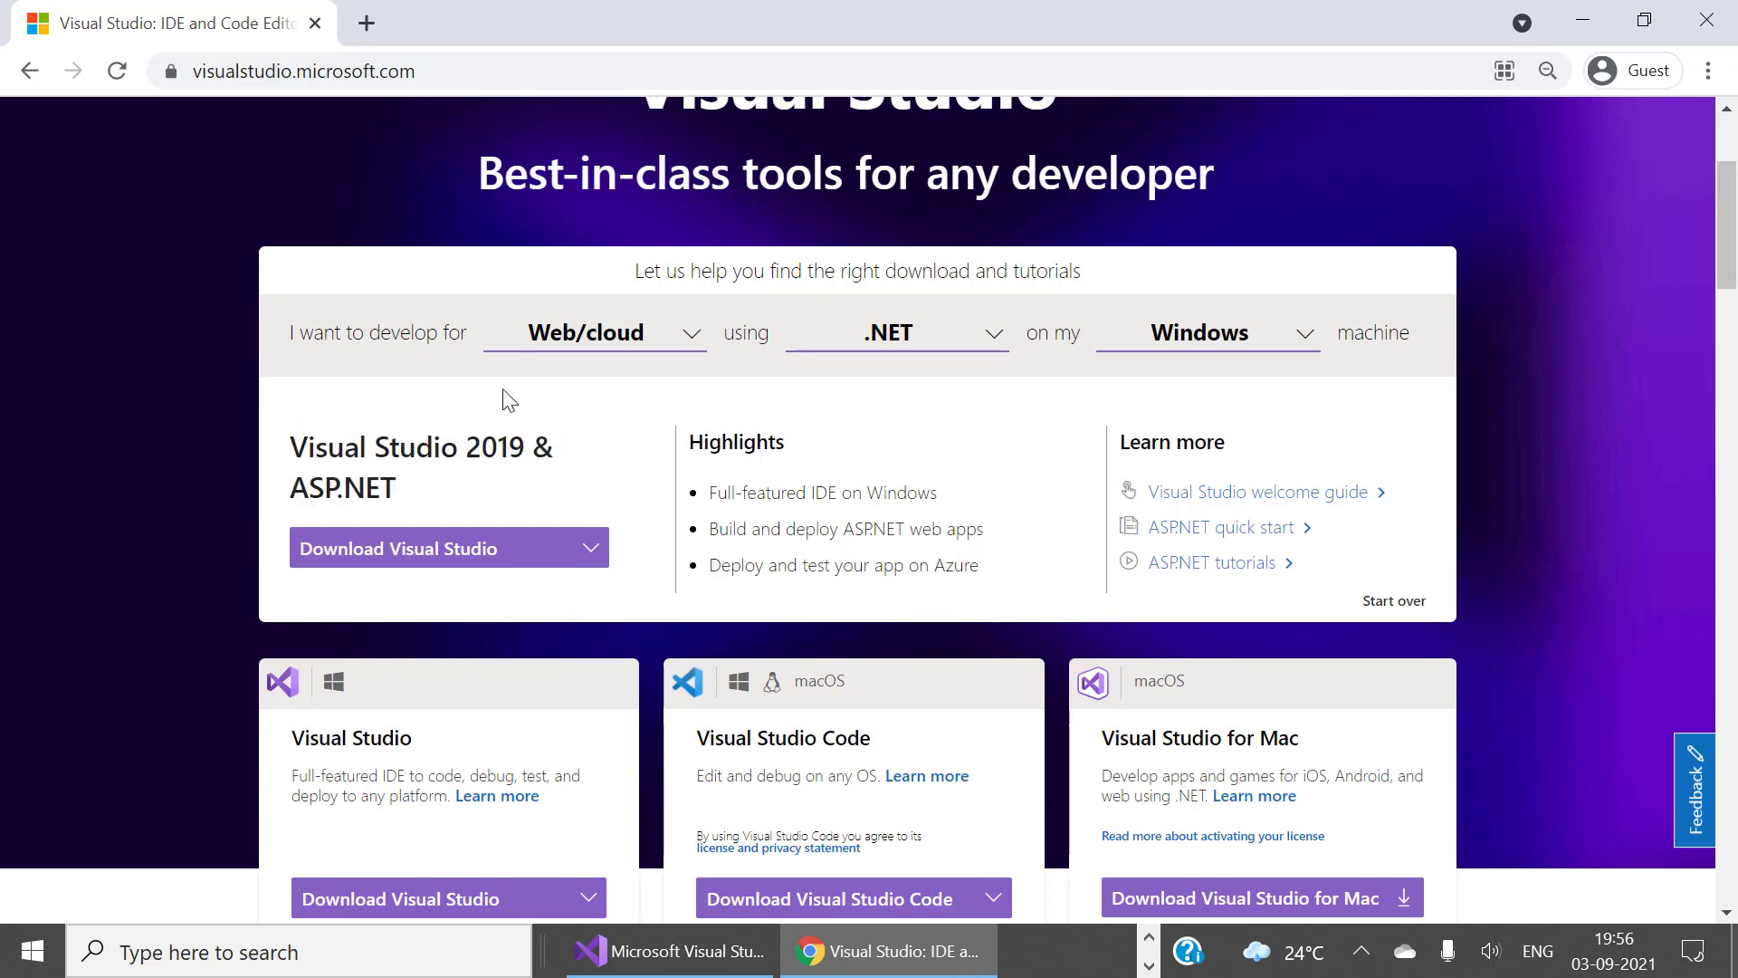
left_click_drag(298, 487, 395, 495)
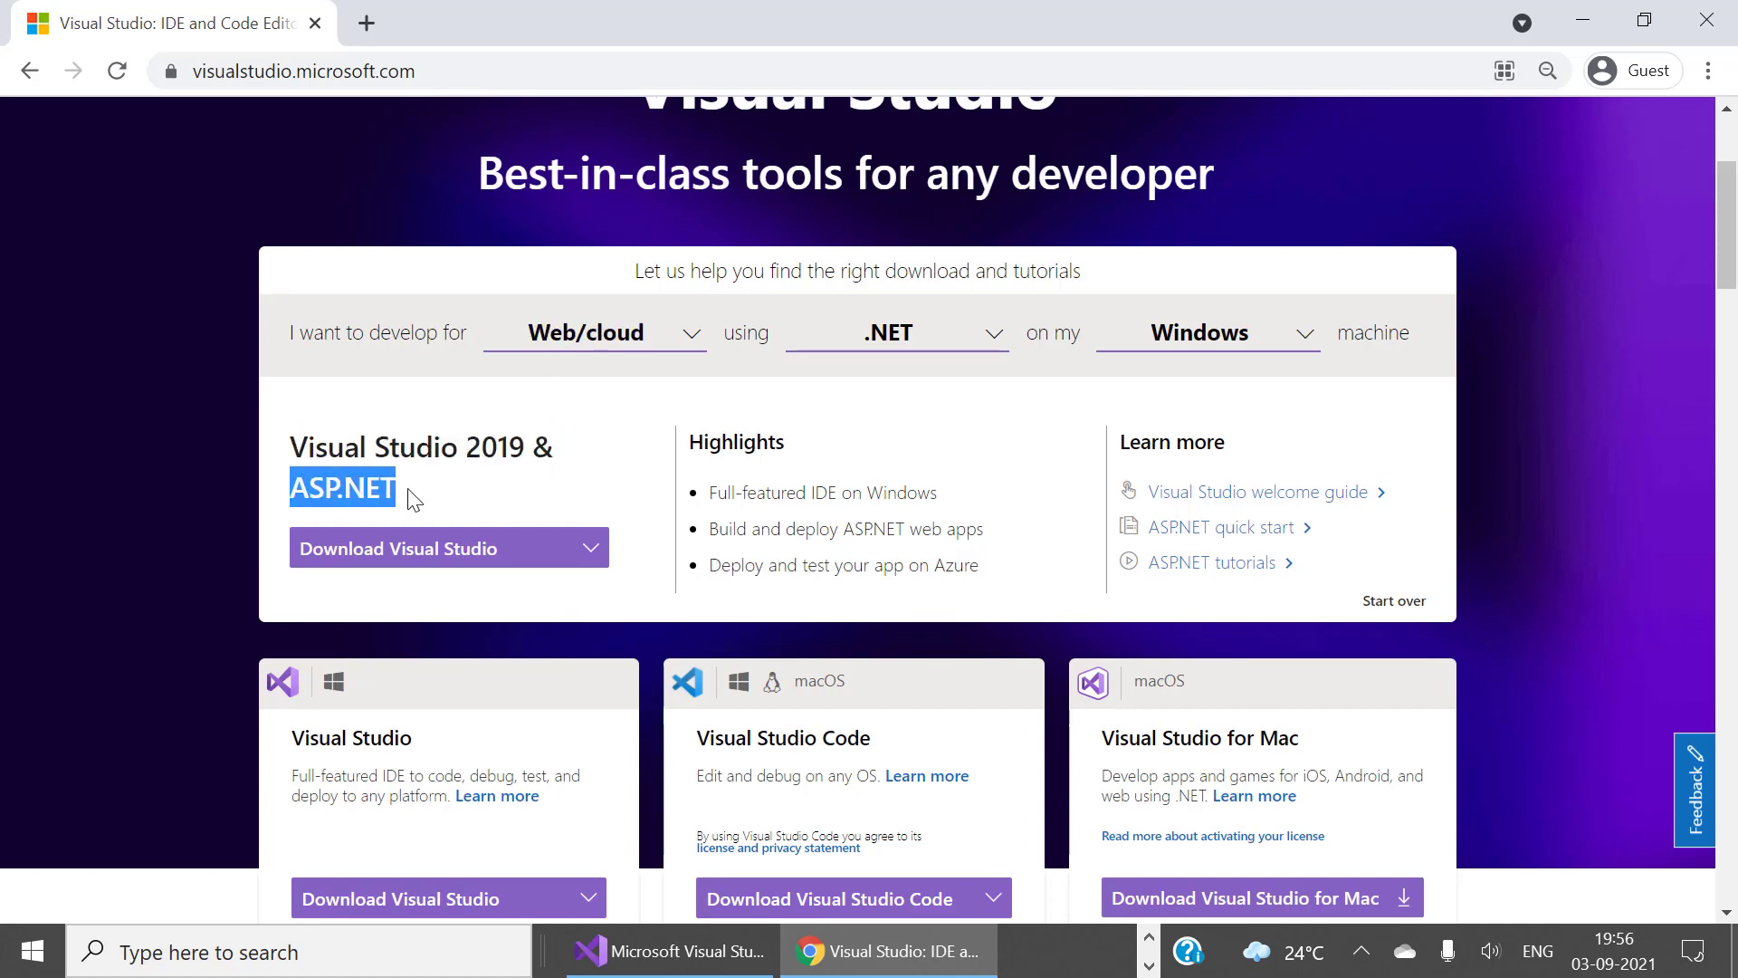
left_click(414, 499)
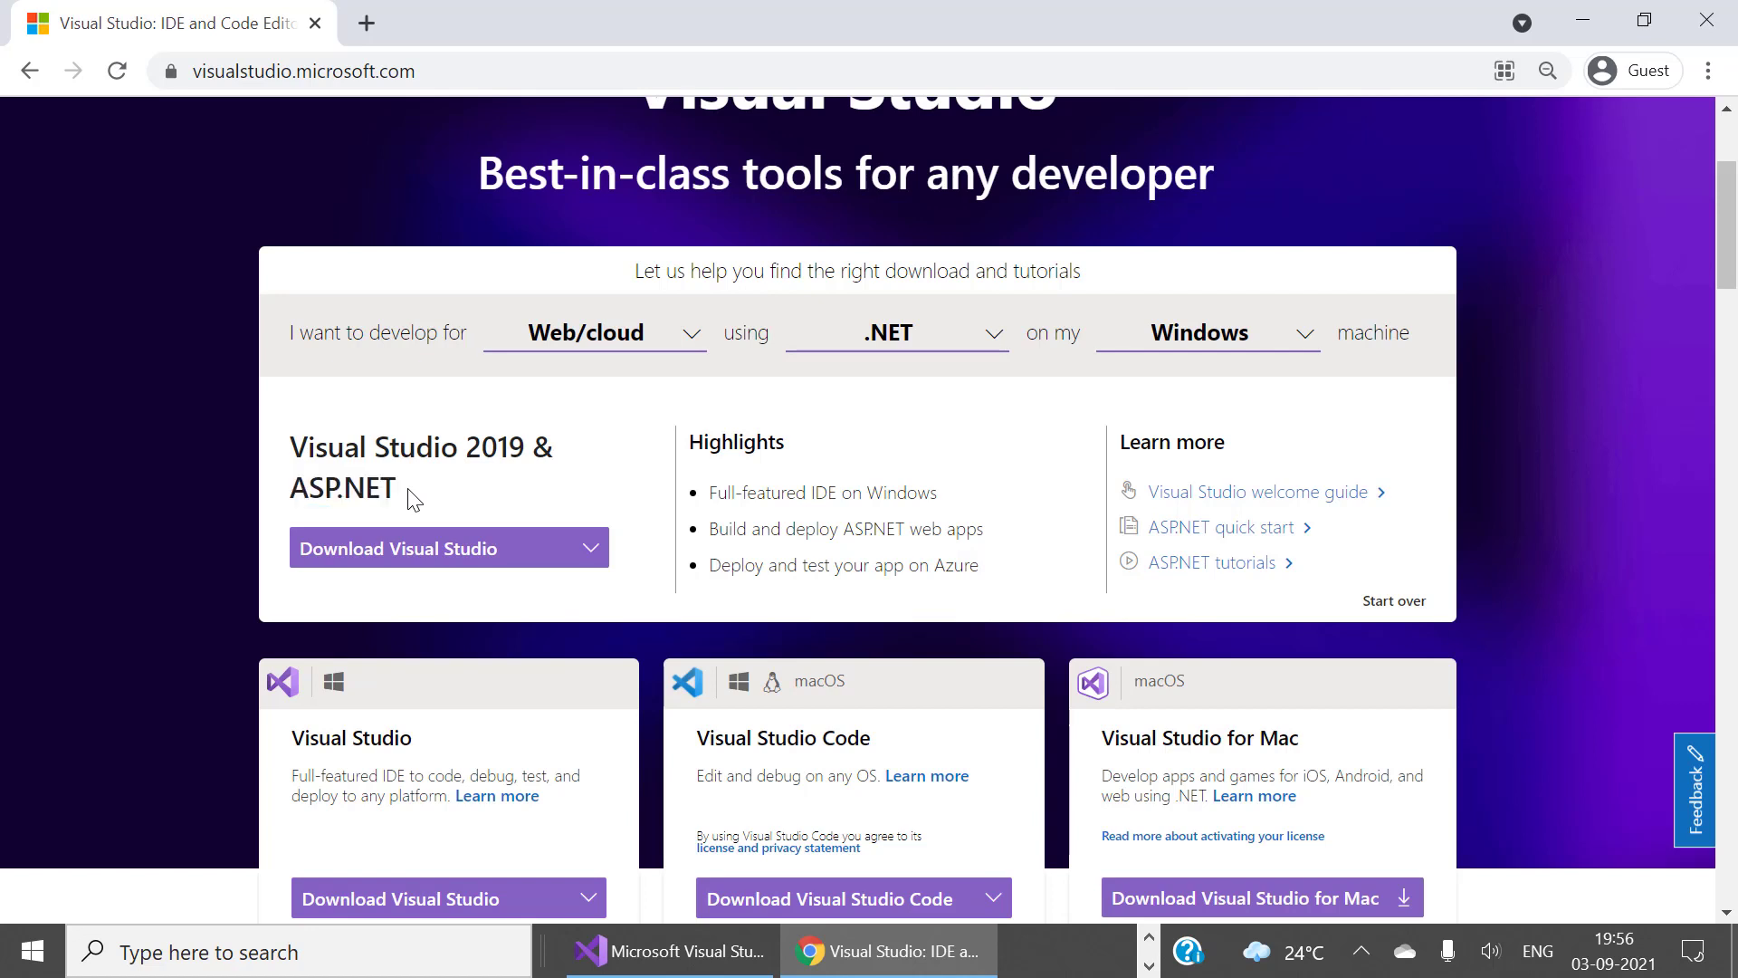
Set the download finder to Machine Learning/AI development using Python on a macOS machine and review the recommended product.
left_click(670, 340)
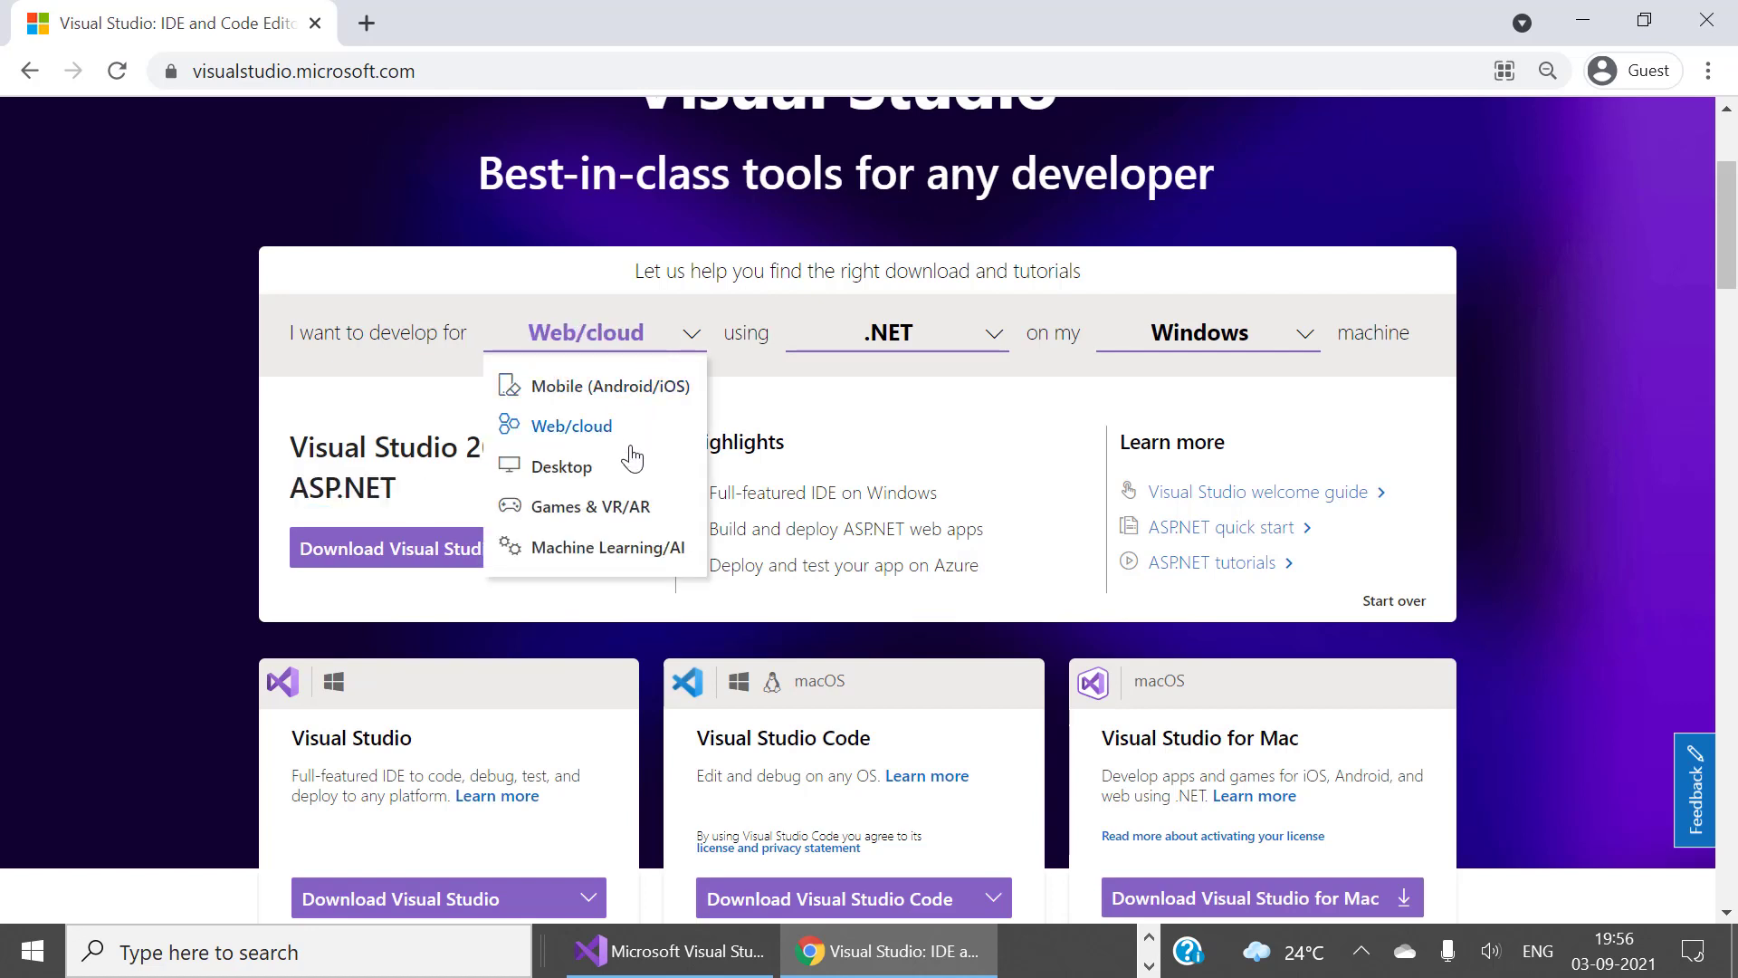
left_click(607, 562)
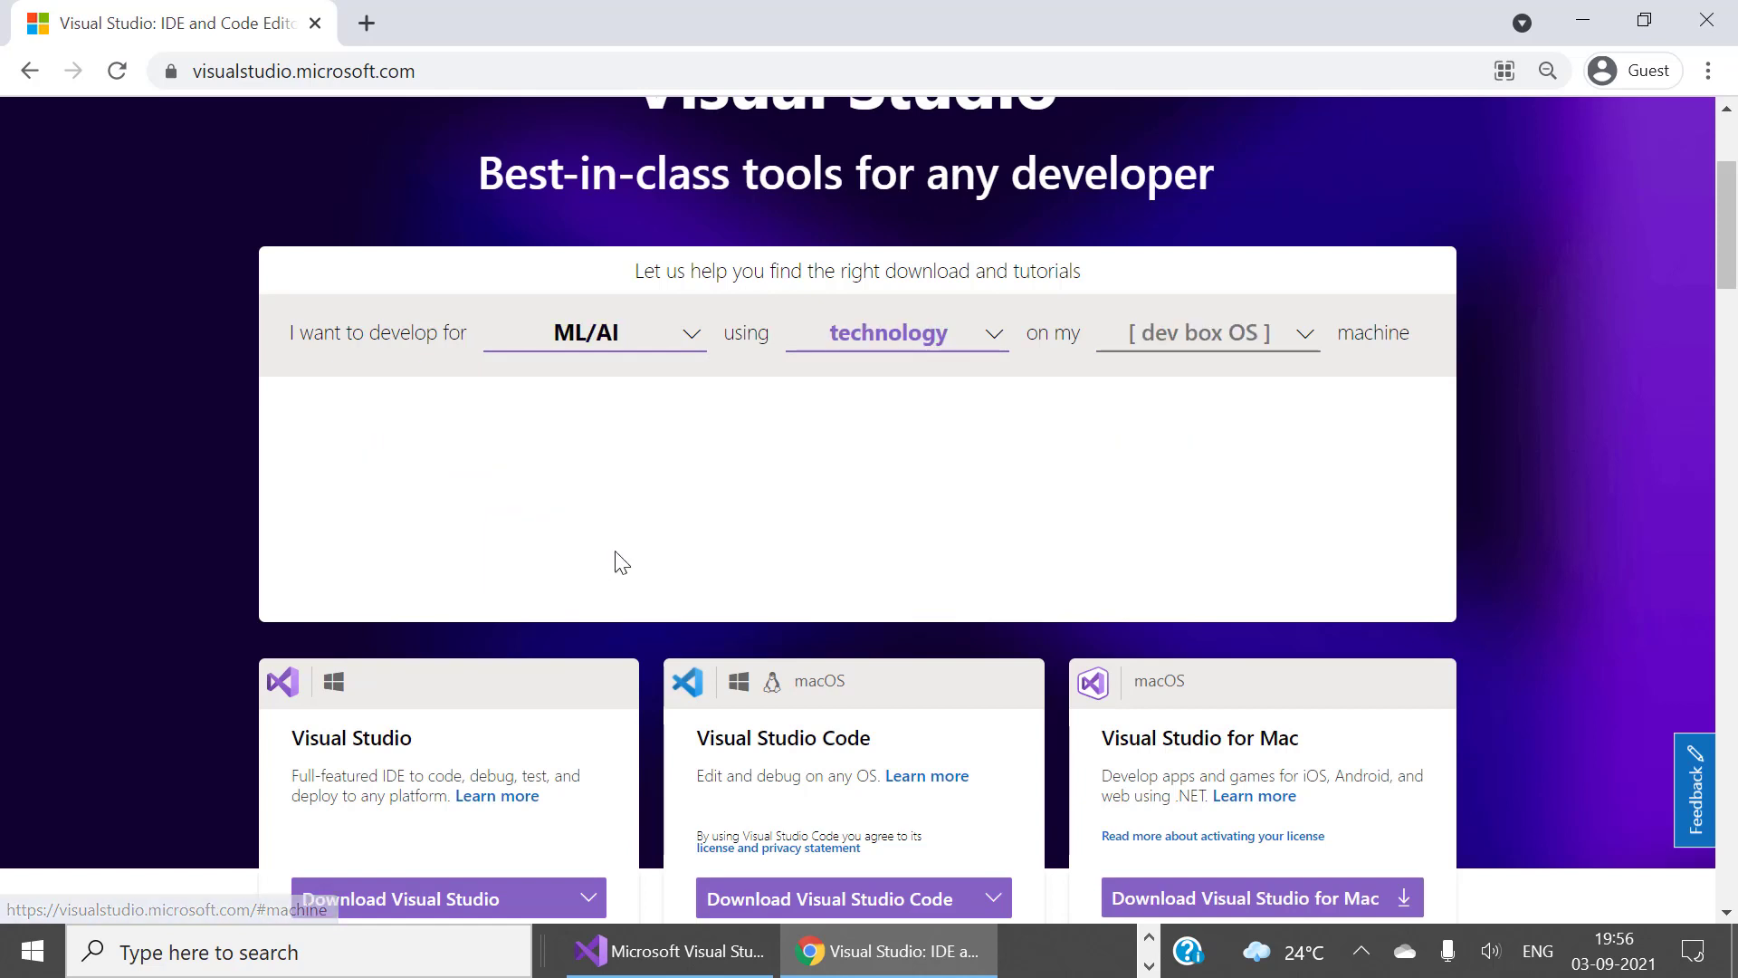
left_click(928, 346)
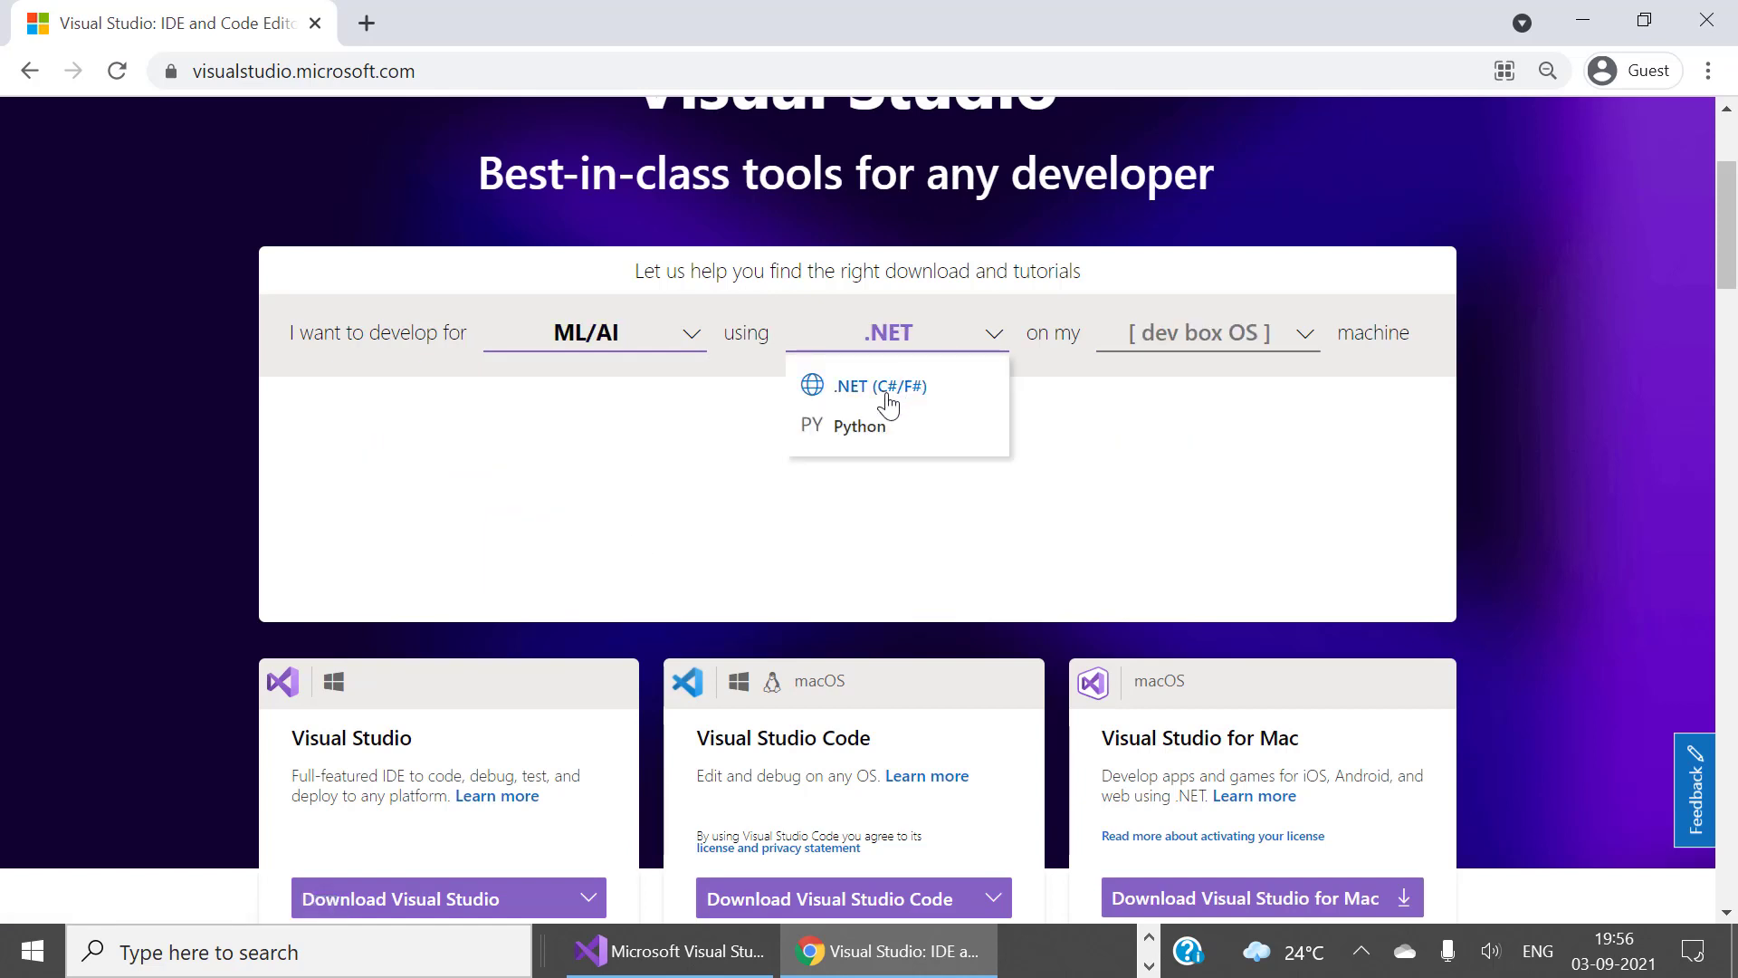
left_click(867, 436)
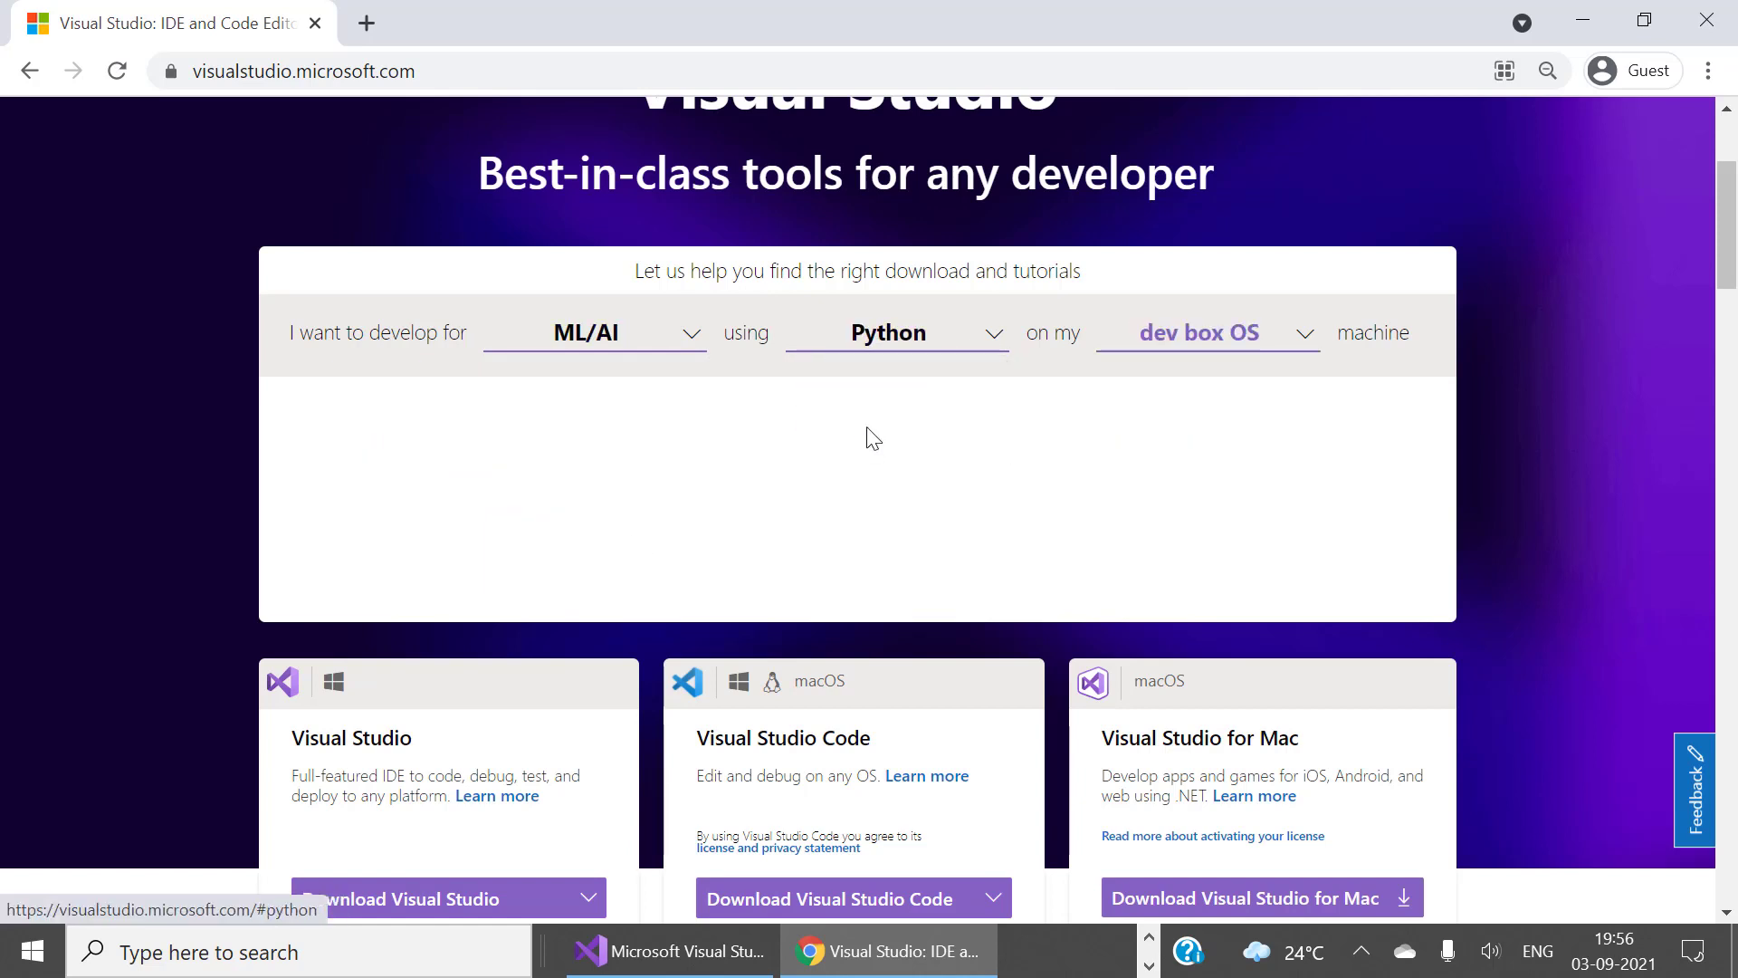
left_click(1258, 339)
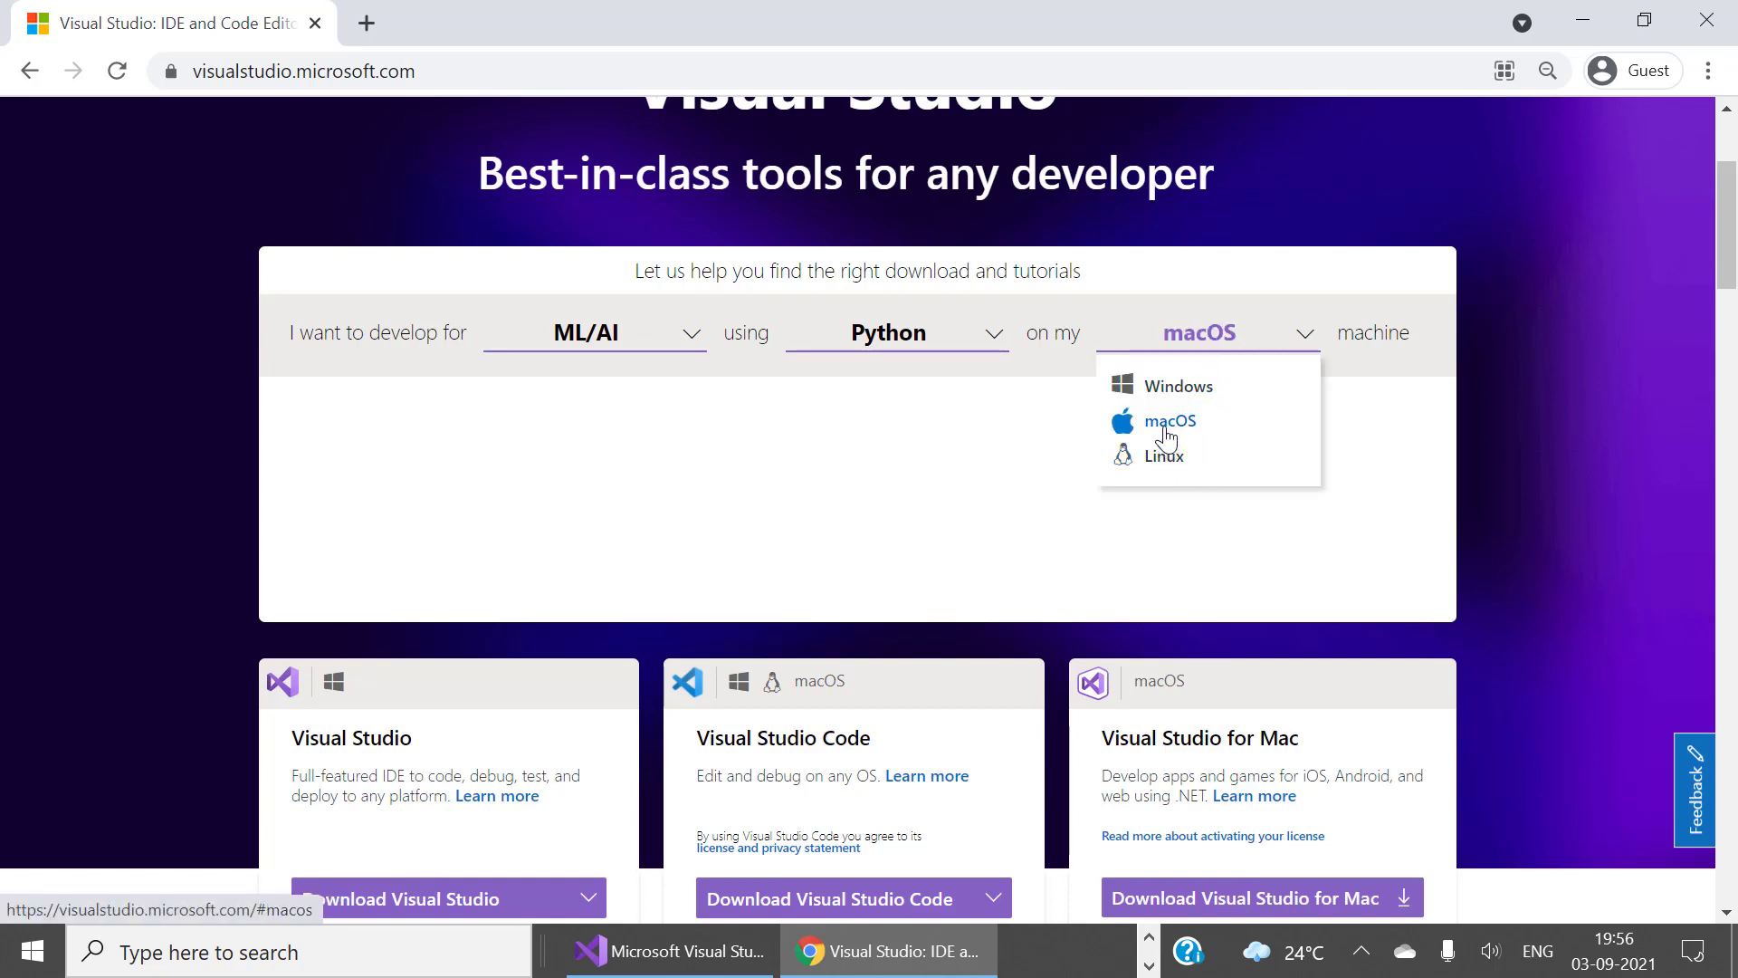
left_click(1161, 424)
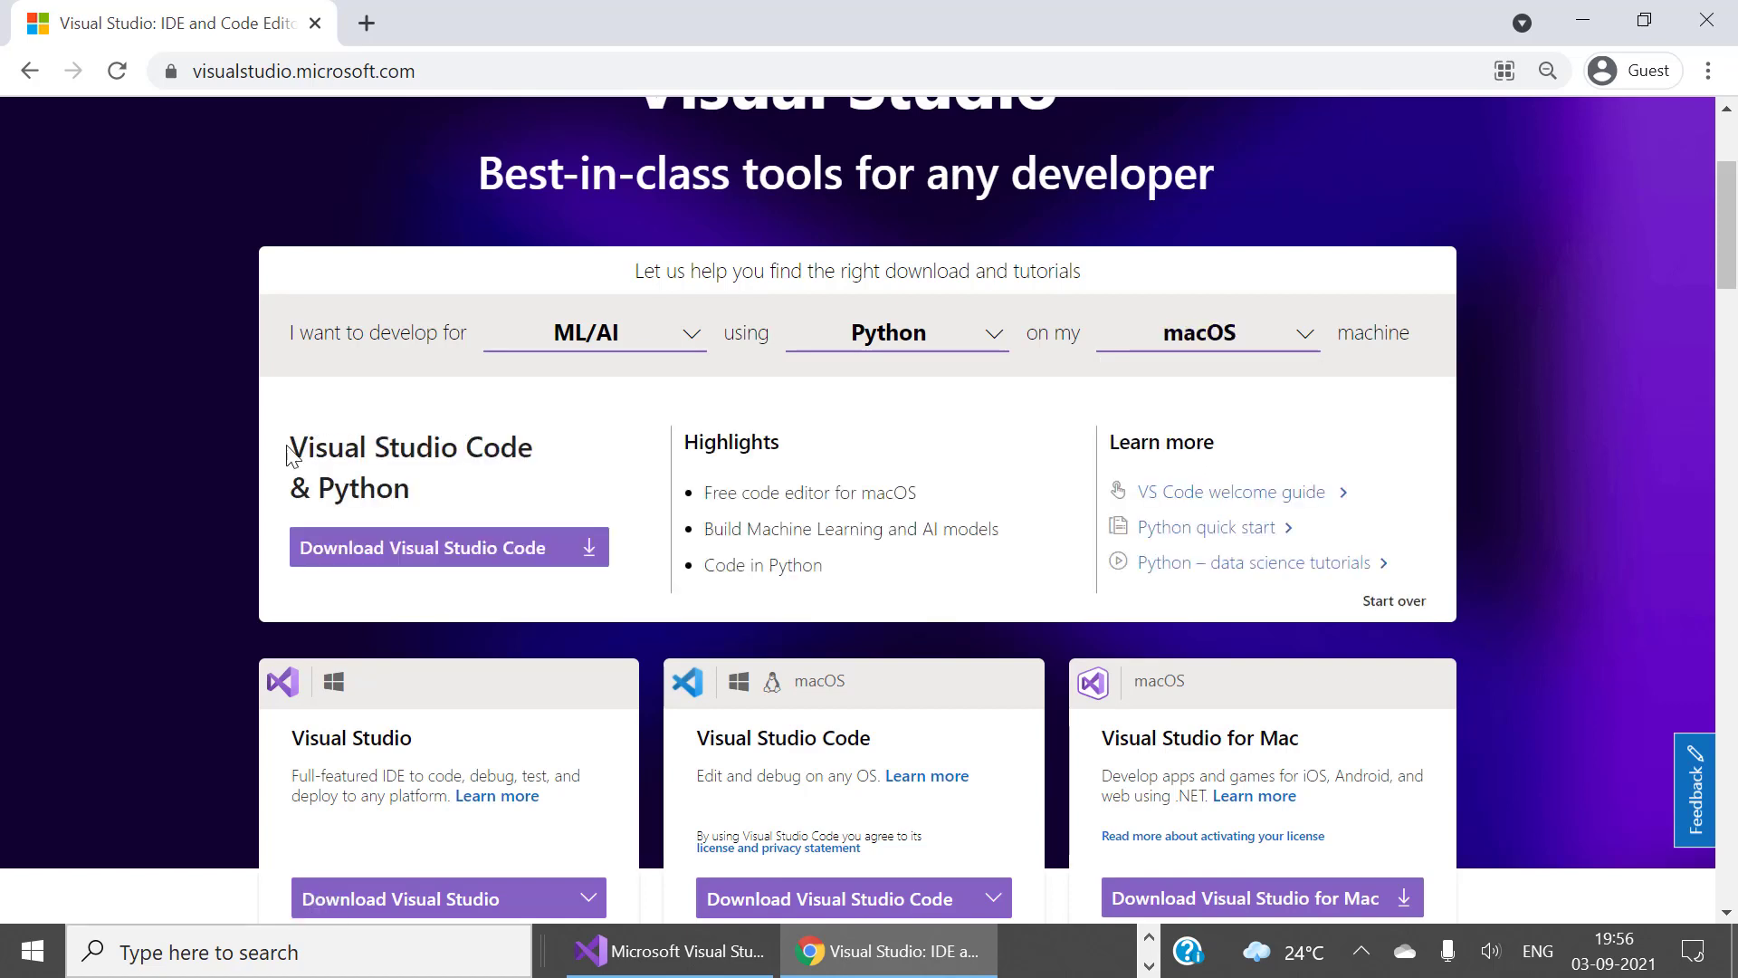
left_click_drag(289, 448, 532, 449)
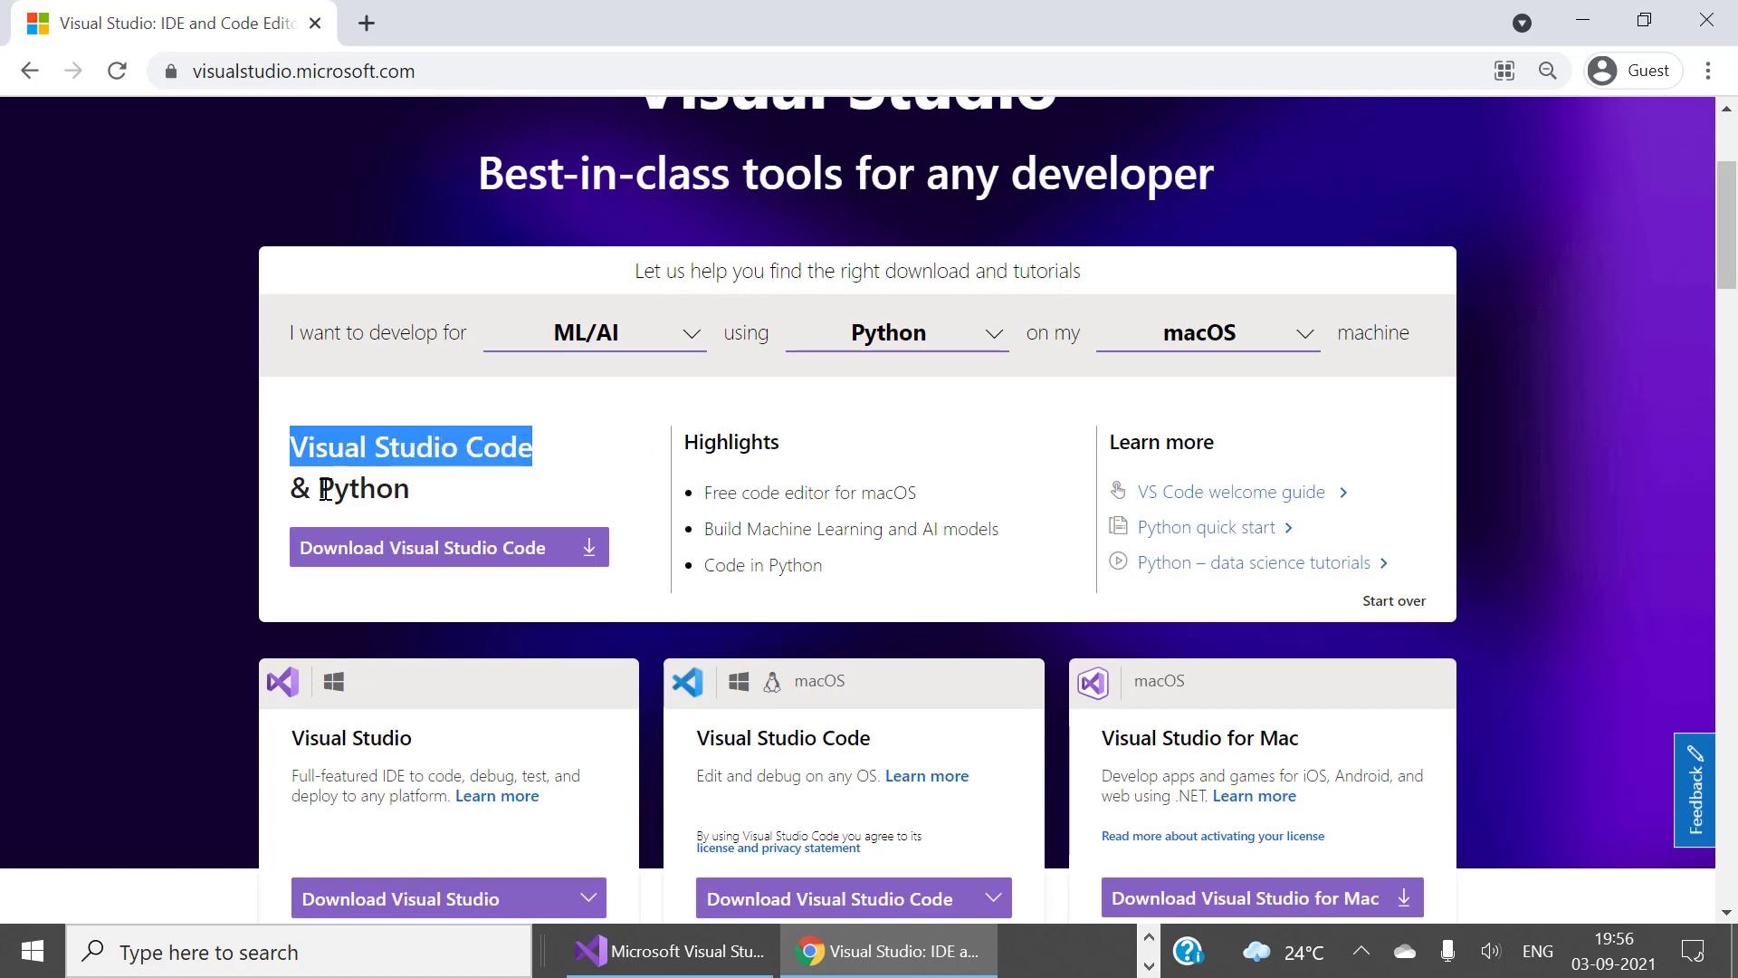
left_click_drag(318, 489, 411, 490)
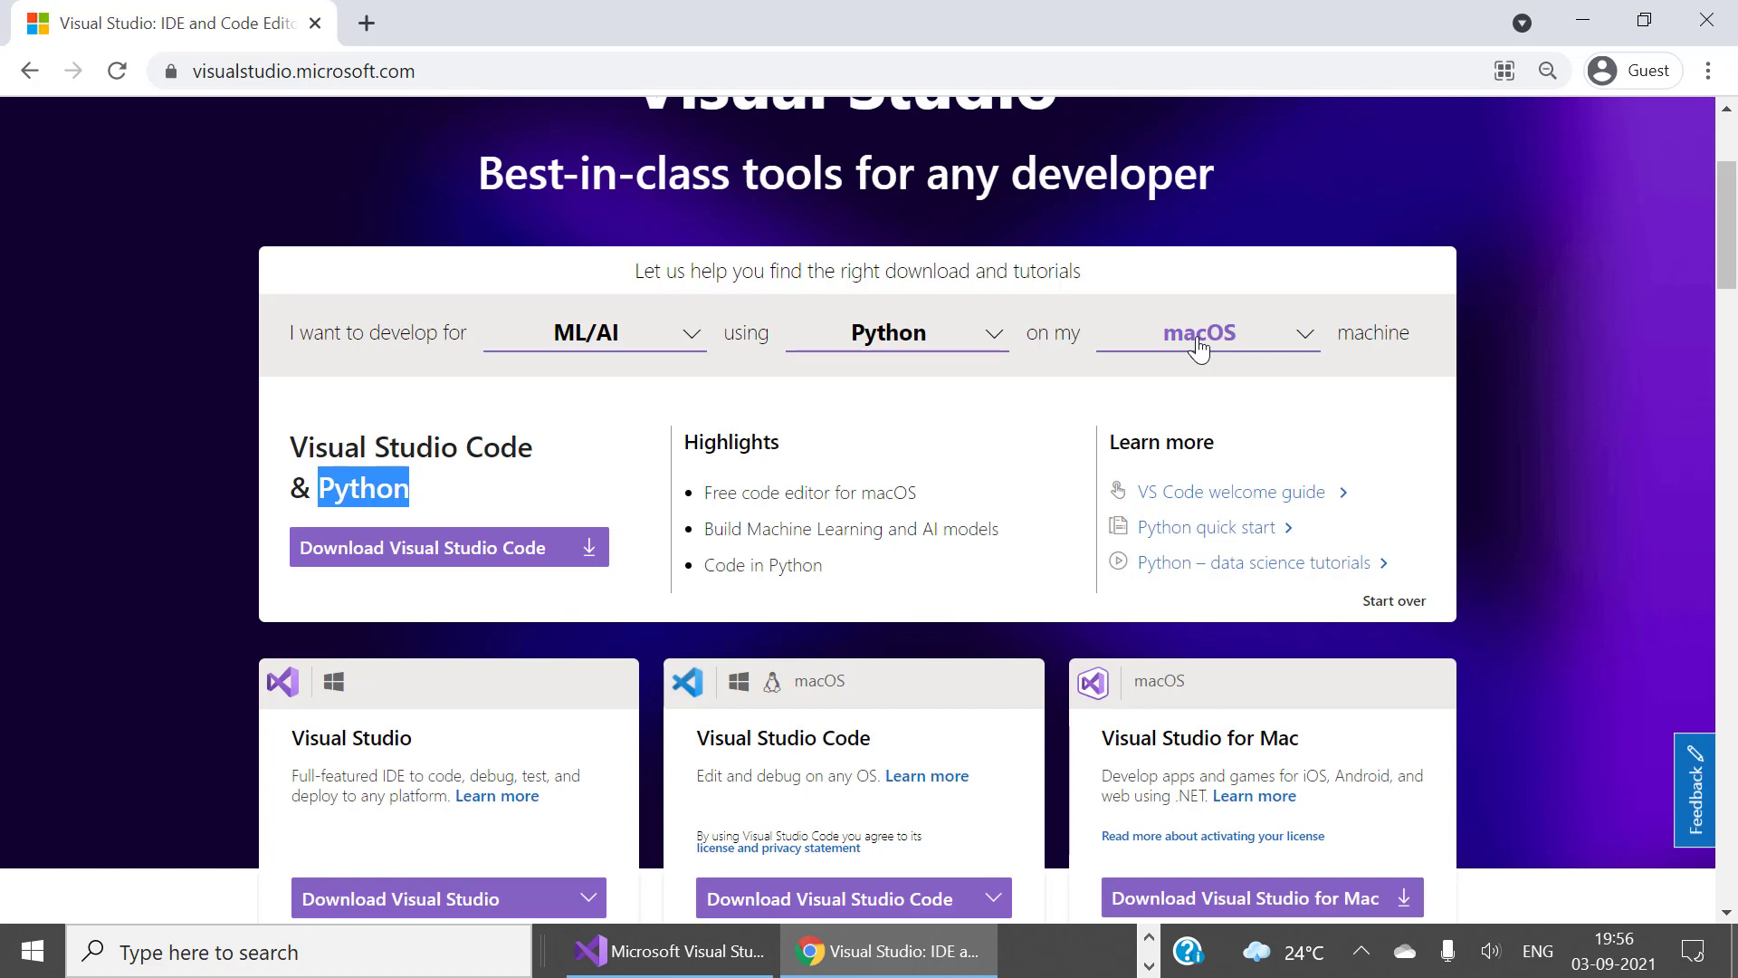
left_click(490, 497)
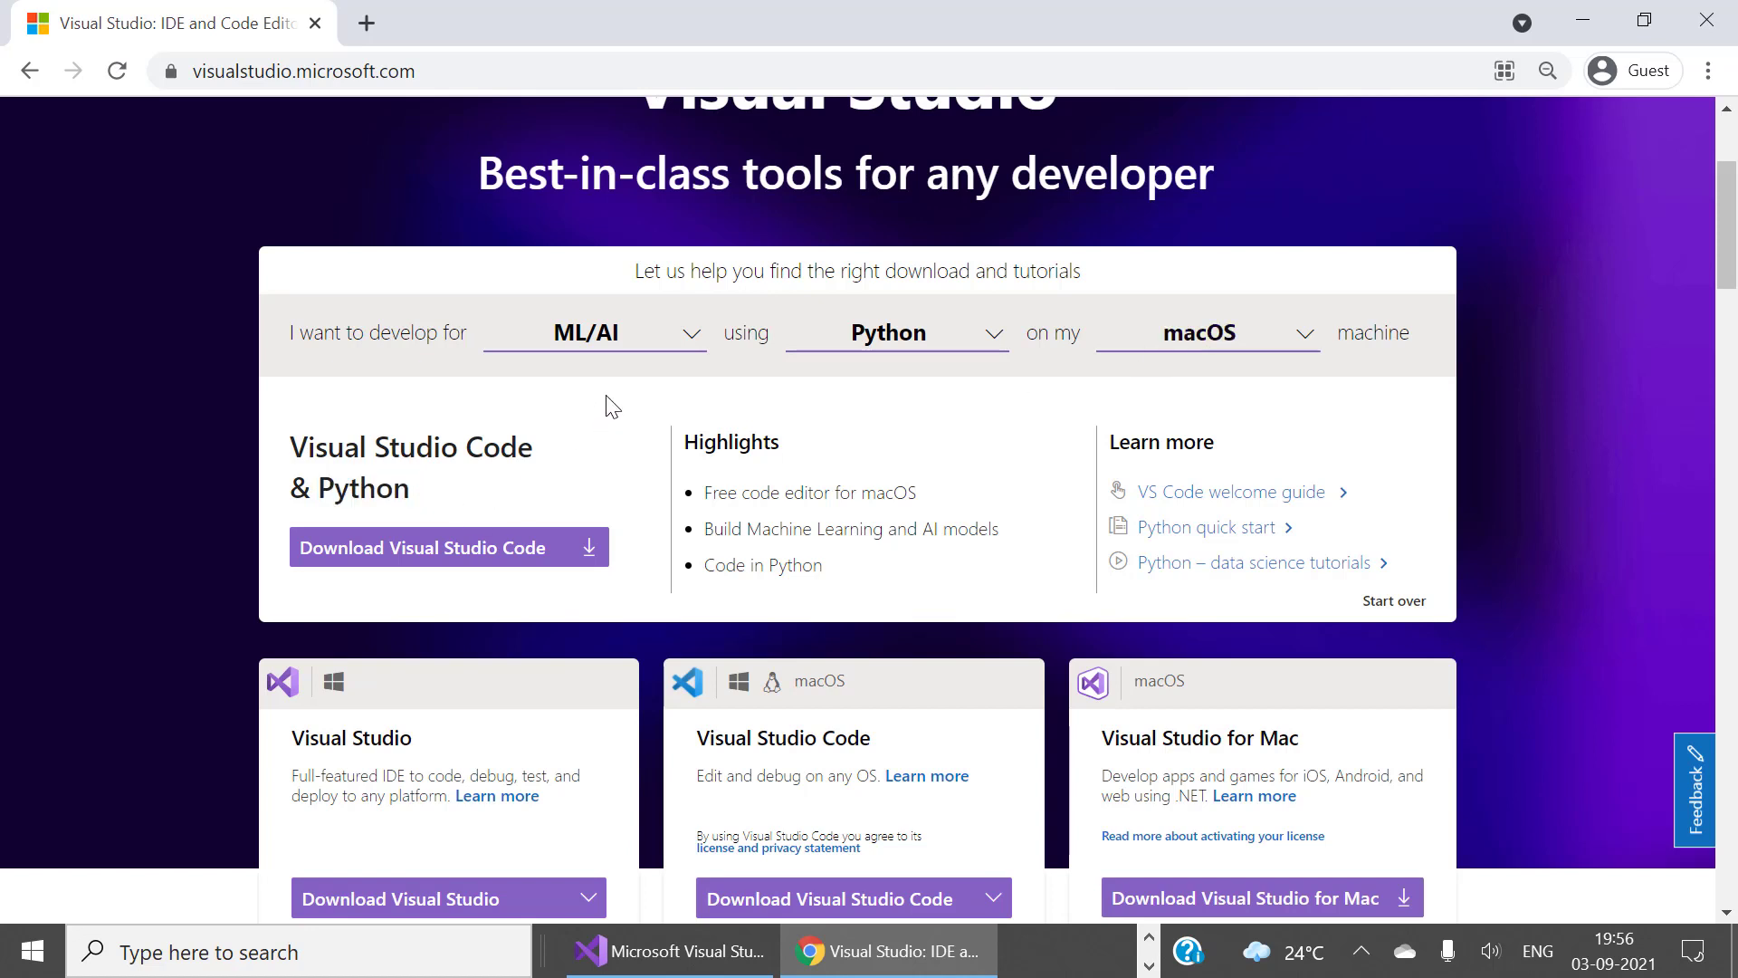
Set the download finder to Web/cloud development using Java on a macOS machine and review the recommended product.
left_click(667, 341)
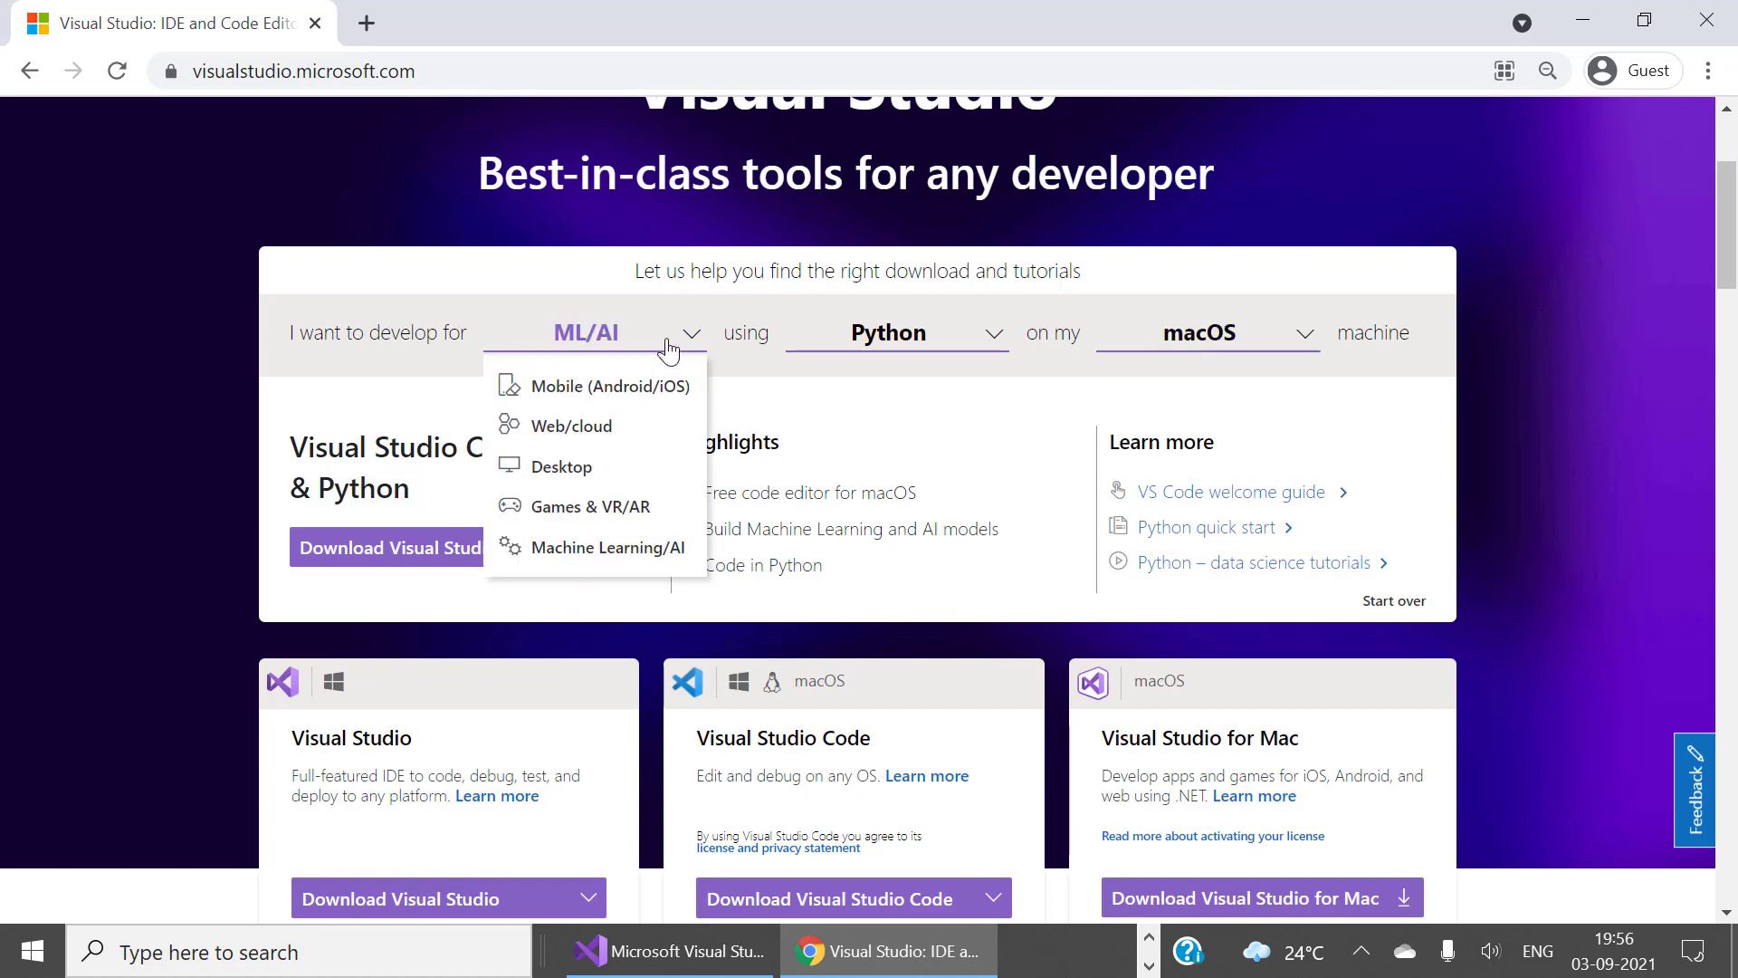
left_click(584, 430)
left_click(886, 344)
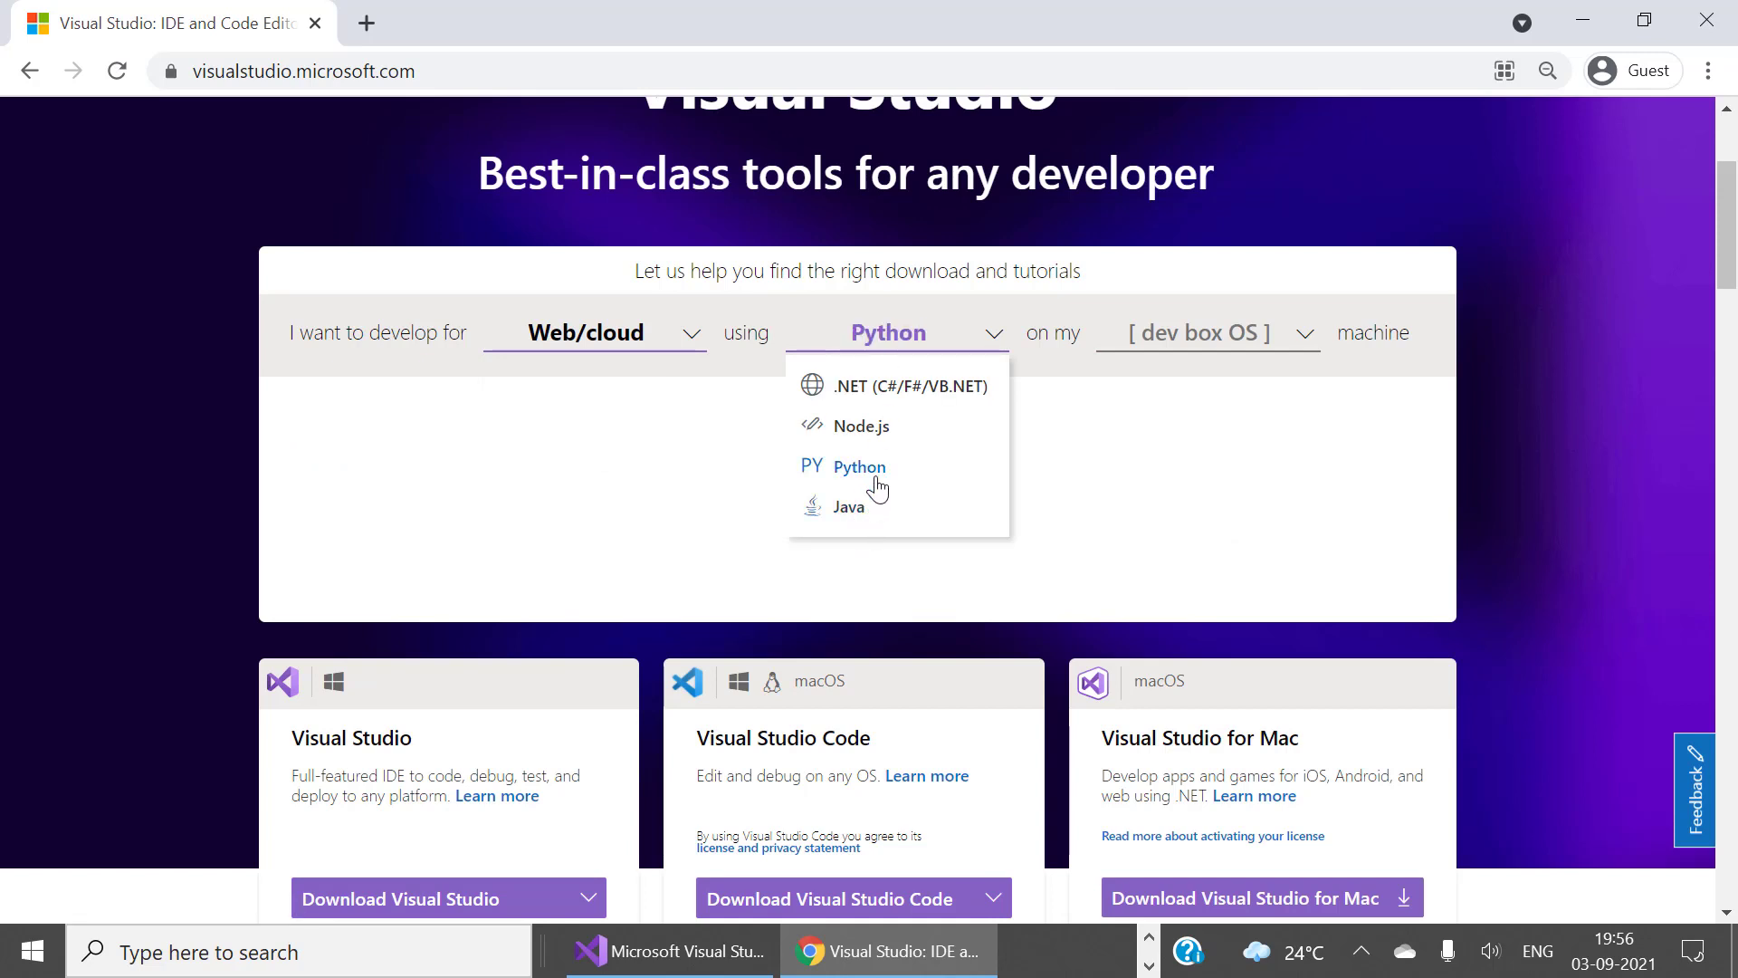
left_click(852, 514)
left_click(1202, 335)
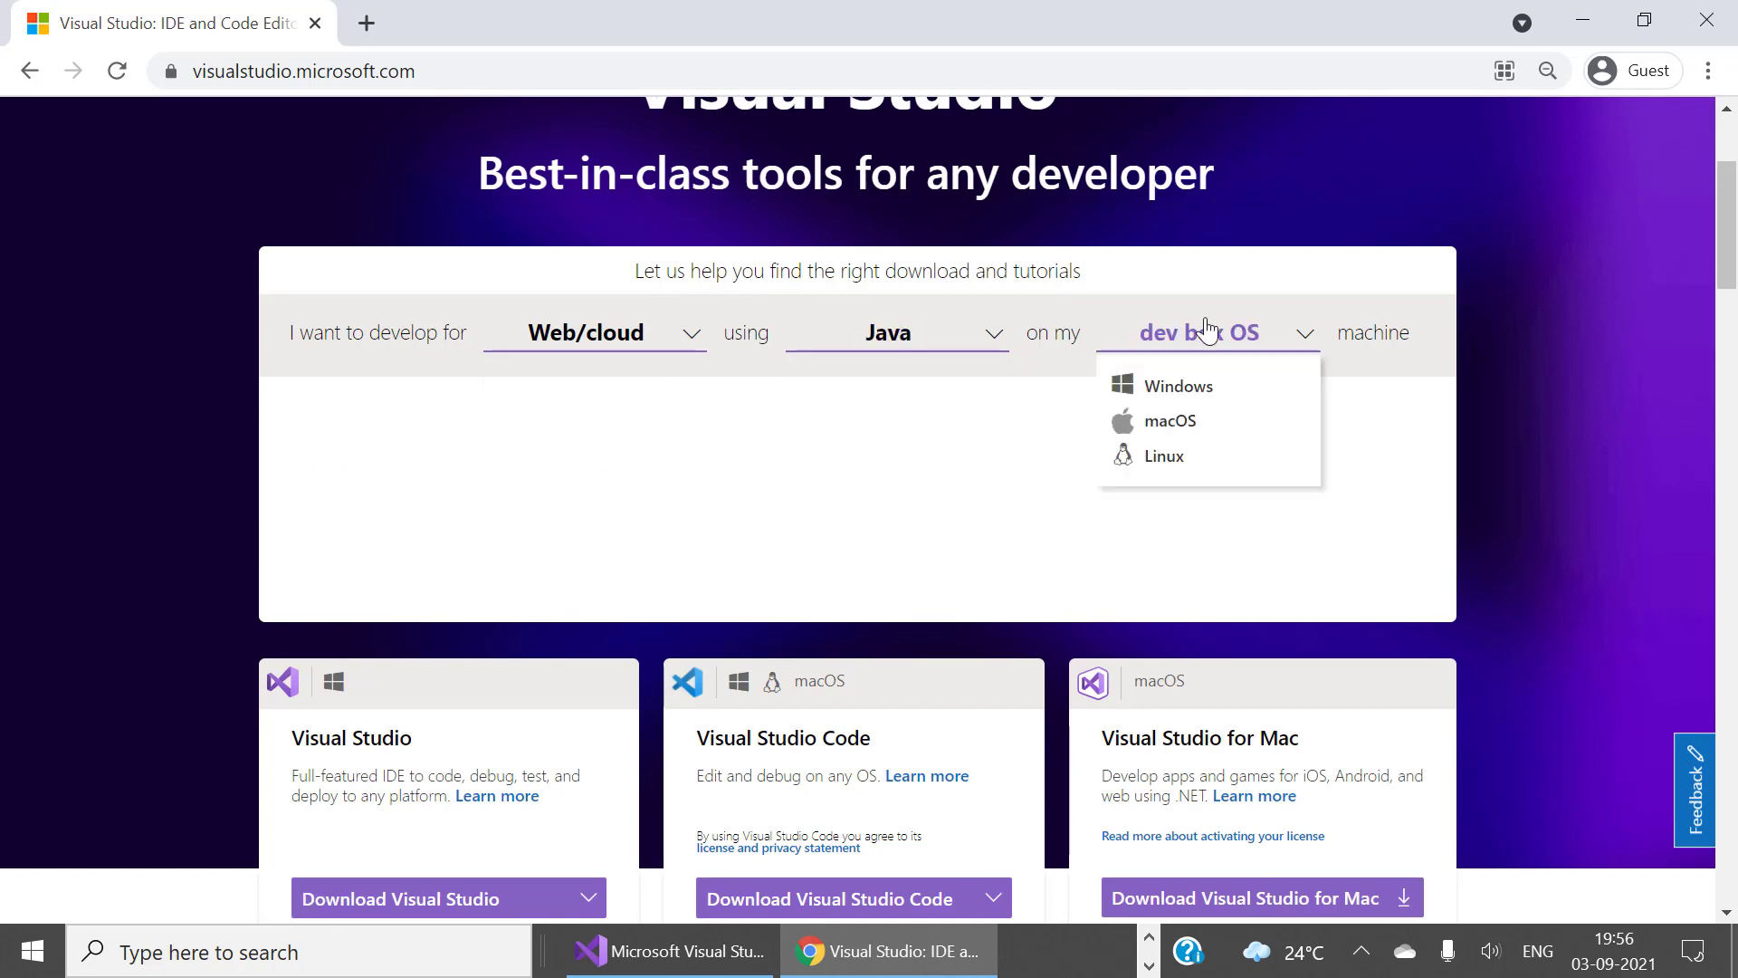
left_click(1193, 416)
left_click_drag(291, 444, 543, 500)
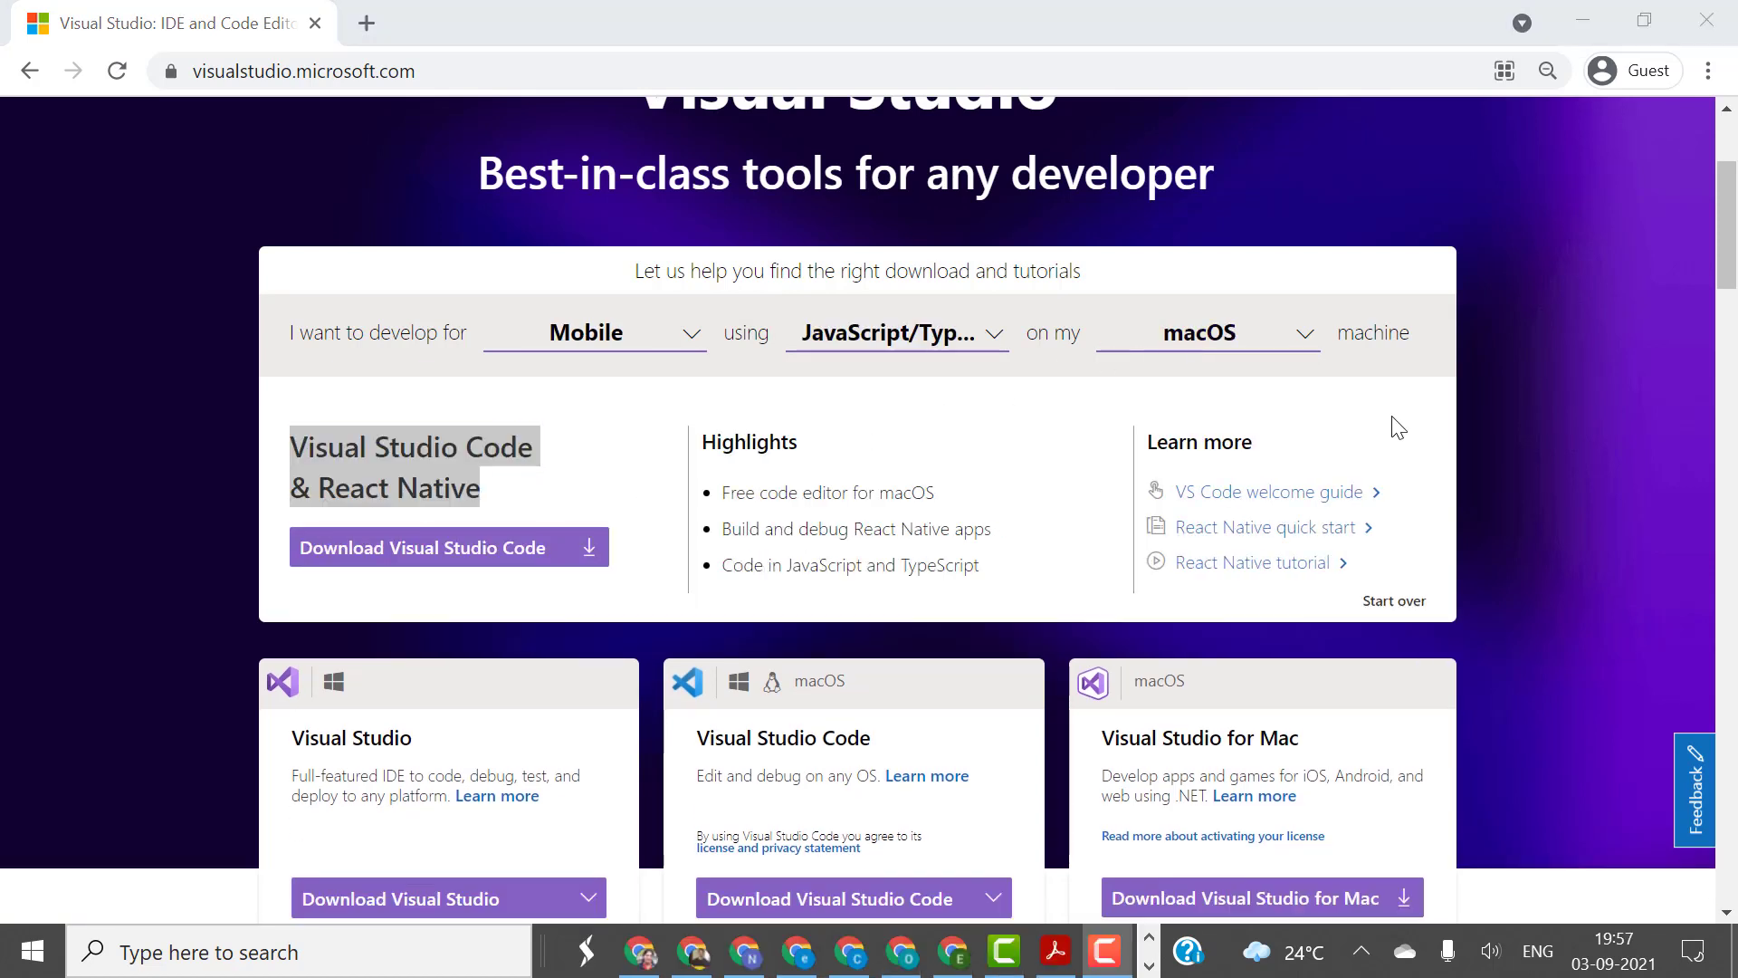
left_click(1397, 414)
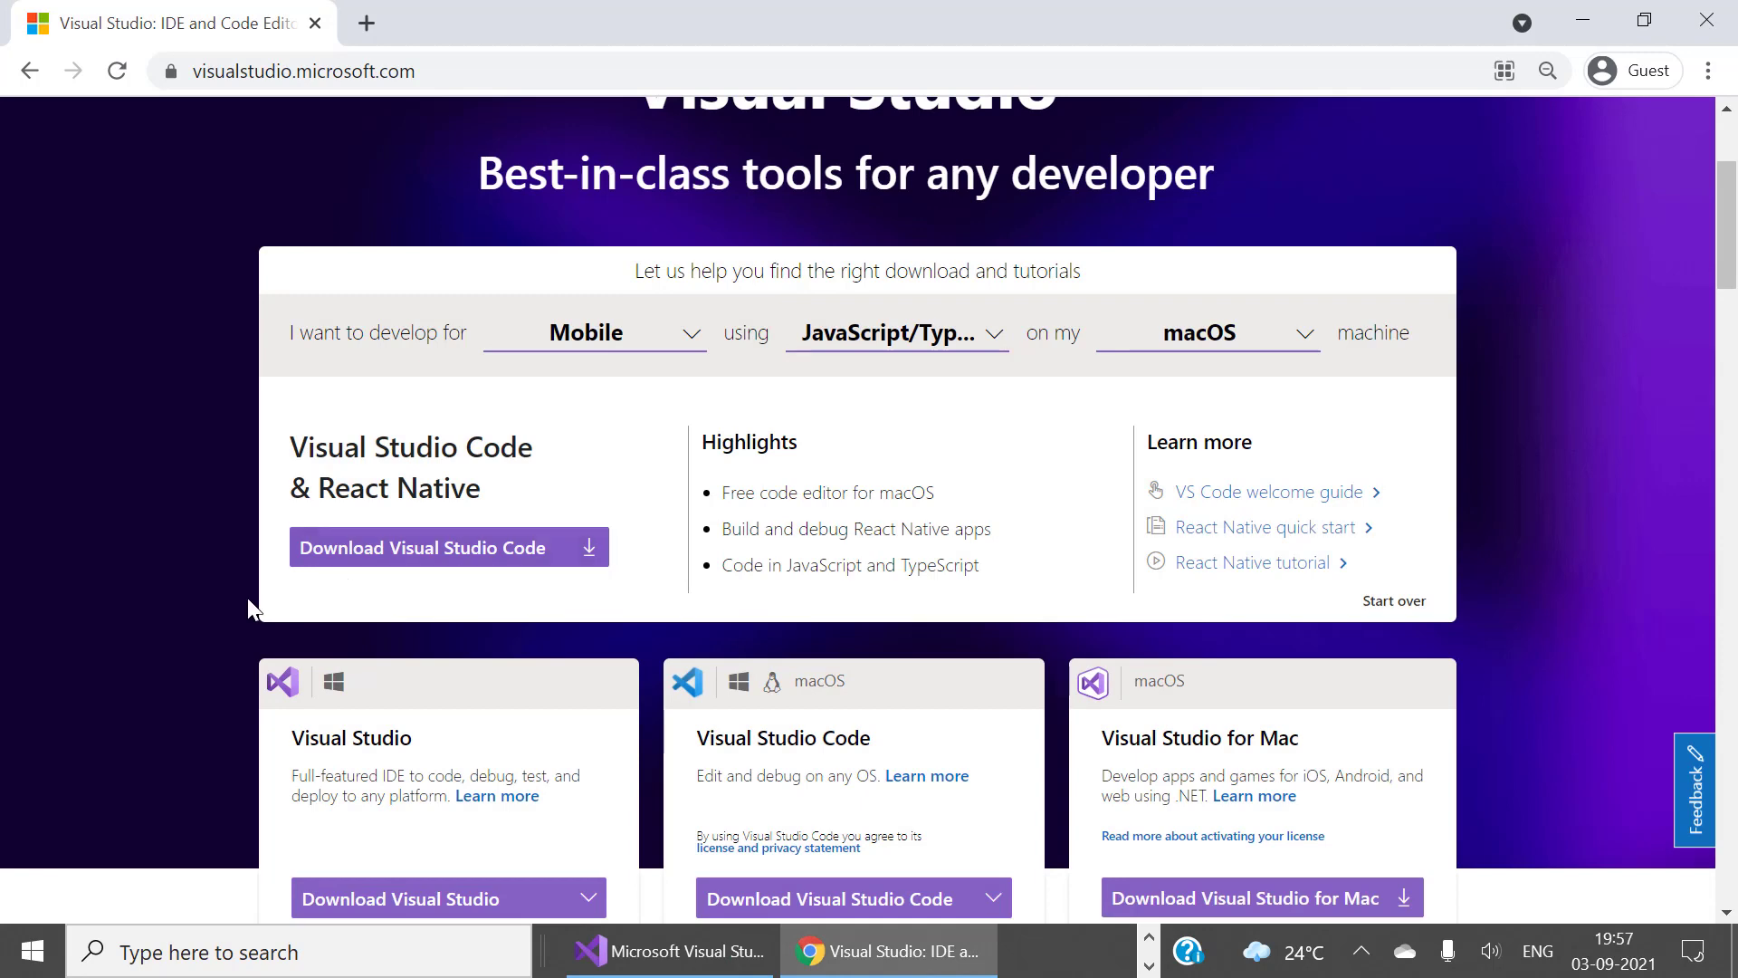
Download the Visual Studio Community 2019 installer for Windows and launch it, continuing past its initial setup notice.
scroll(199, 558, "down", 5)
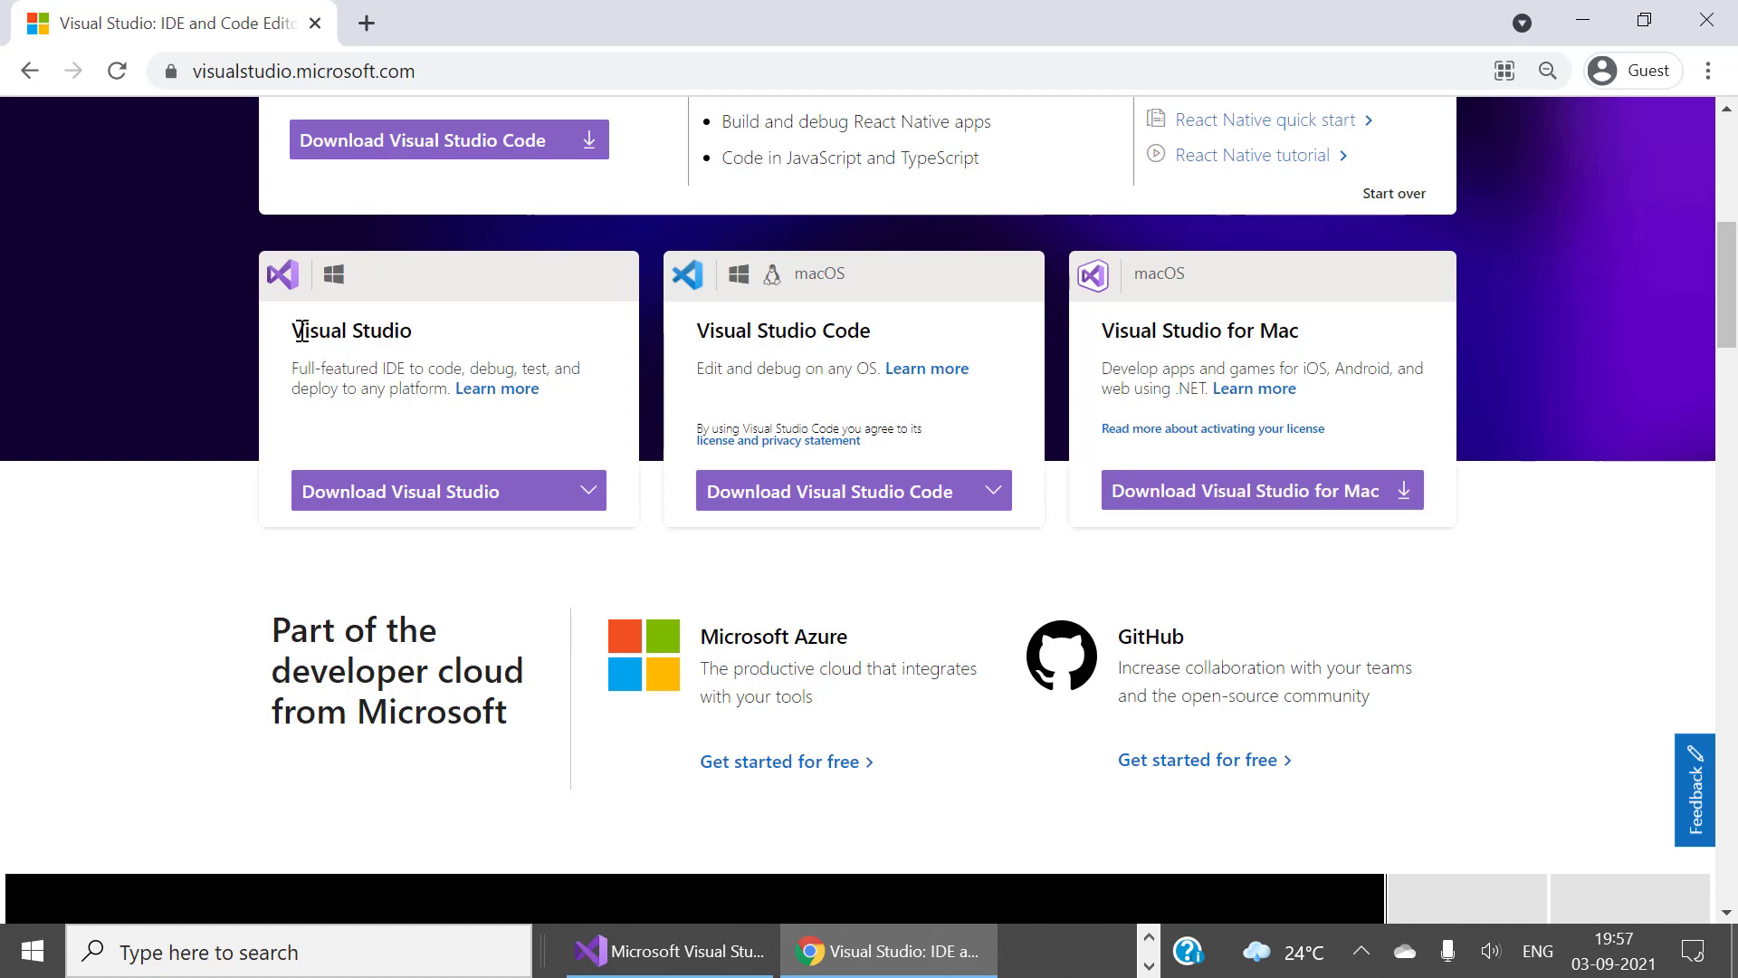
left_click_drag(298, 330, 423, 337)
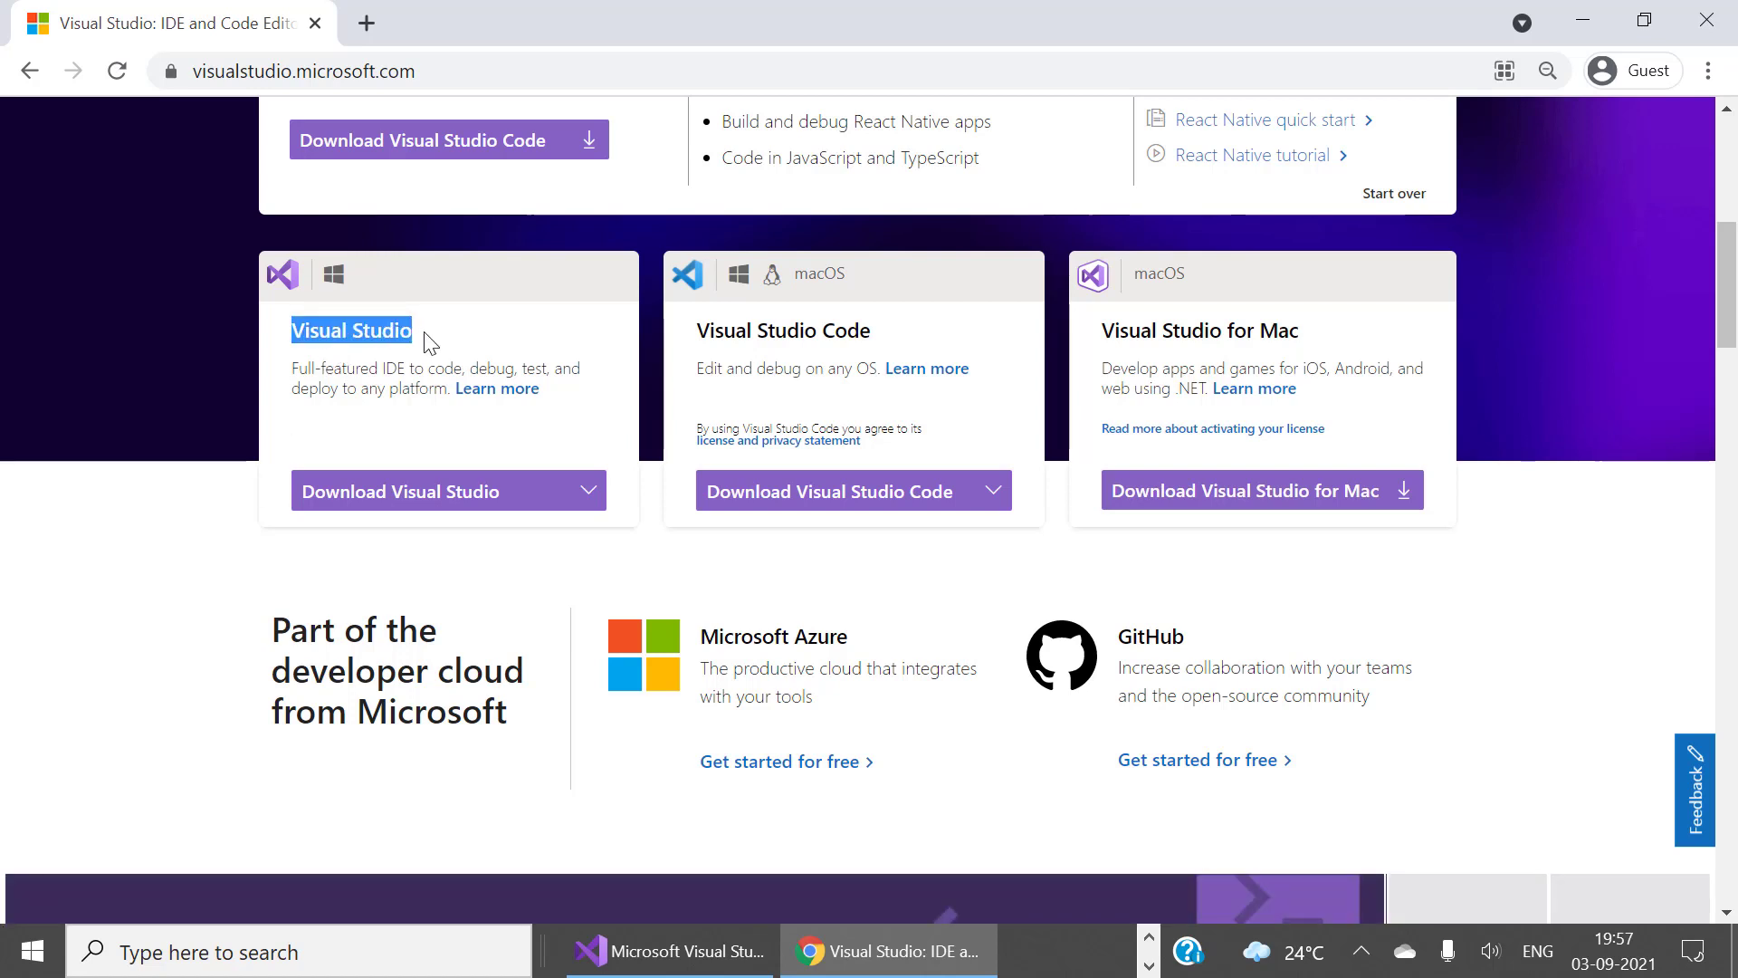
mouse_move(472, 501)
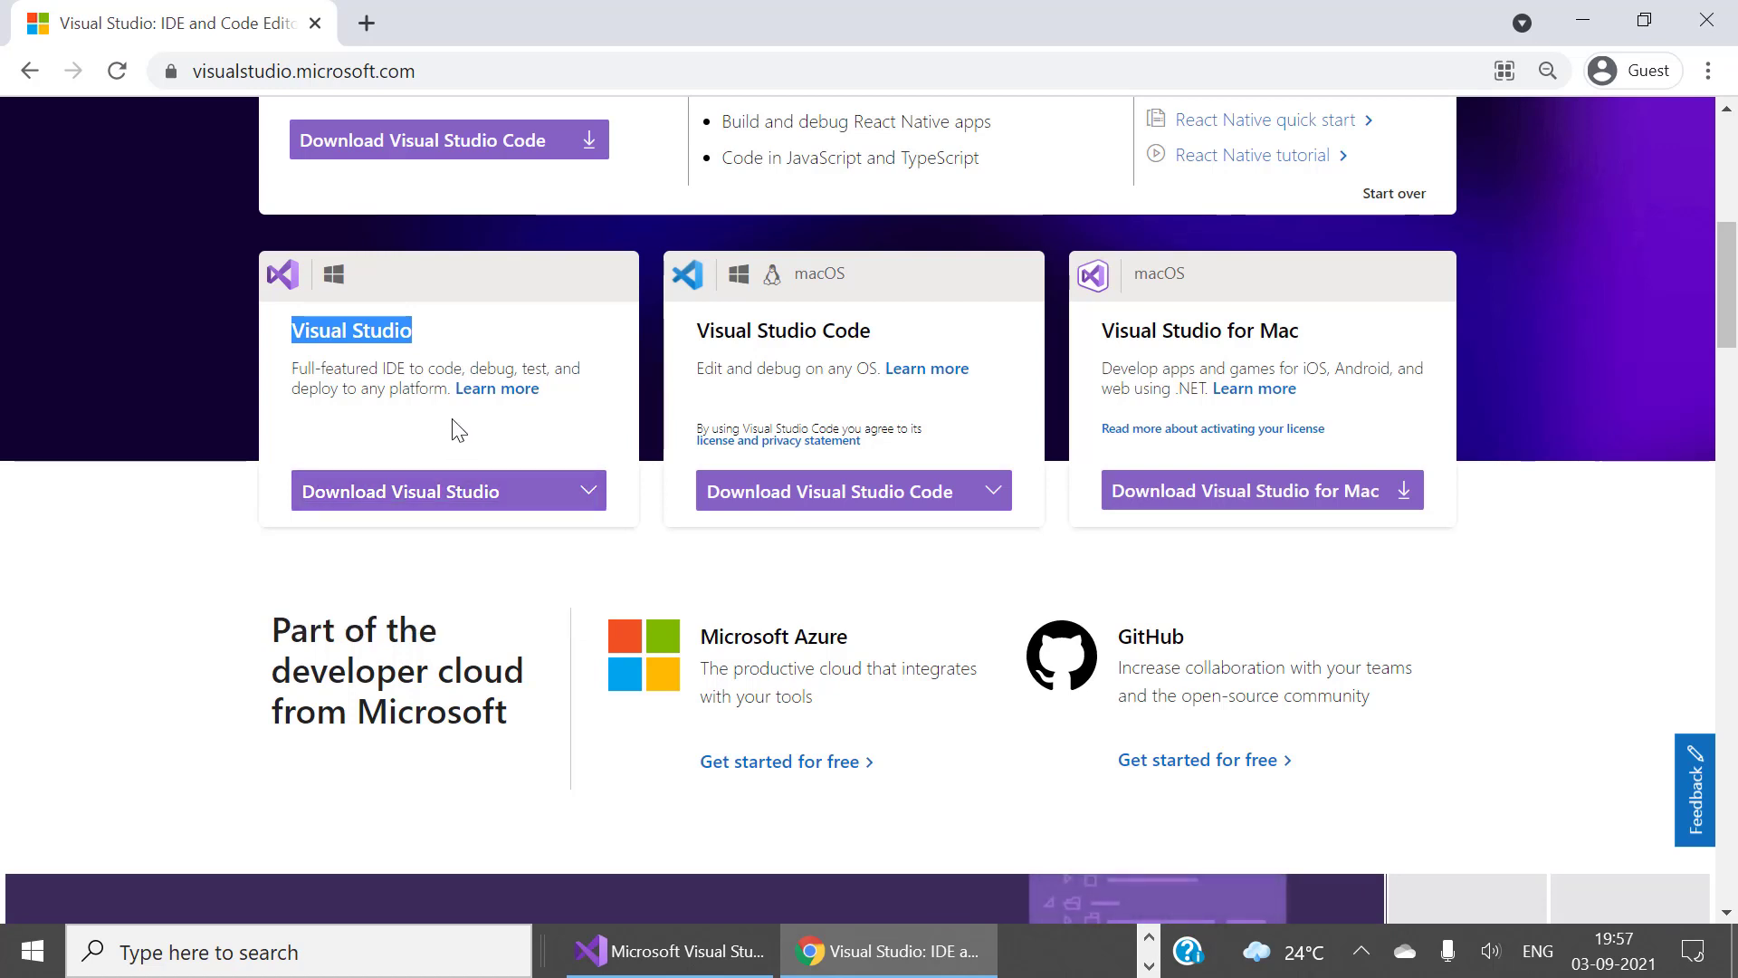
left_click(445, 499)
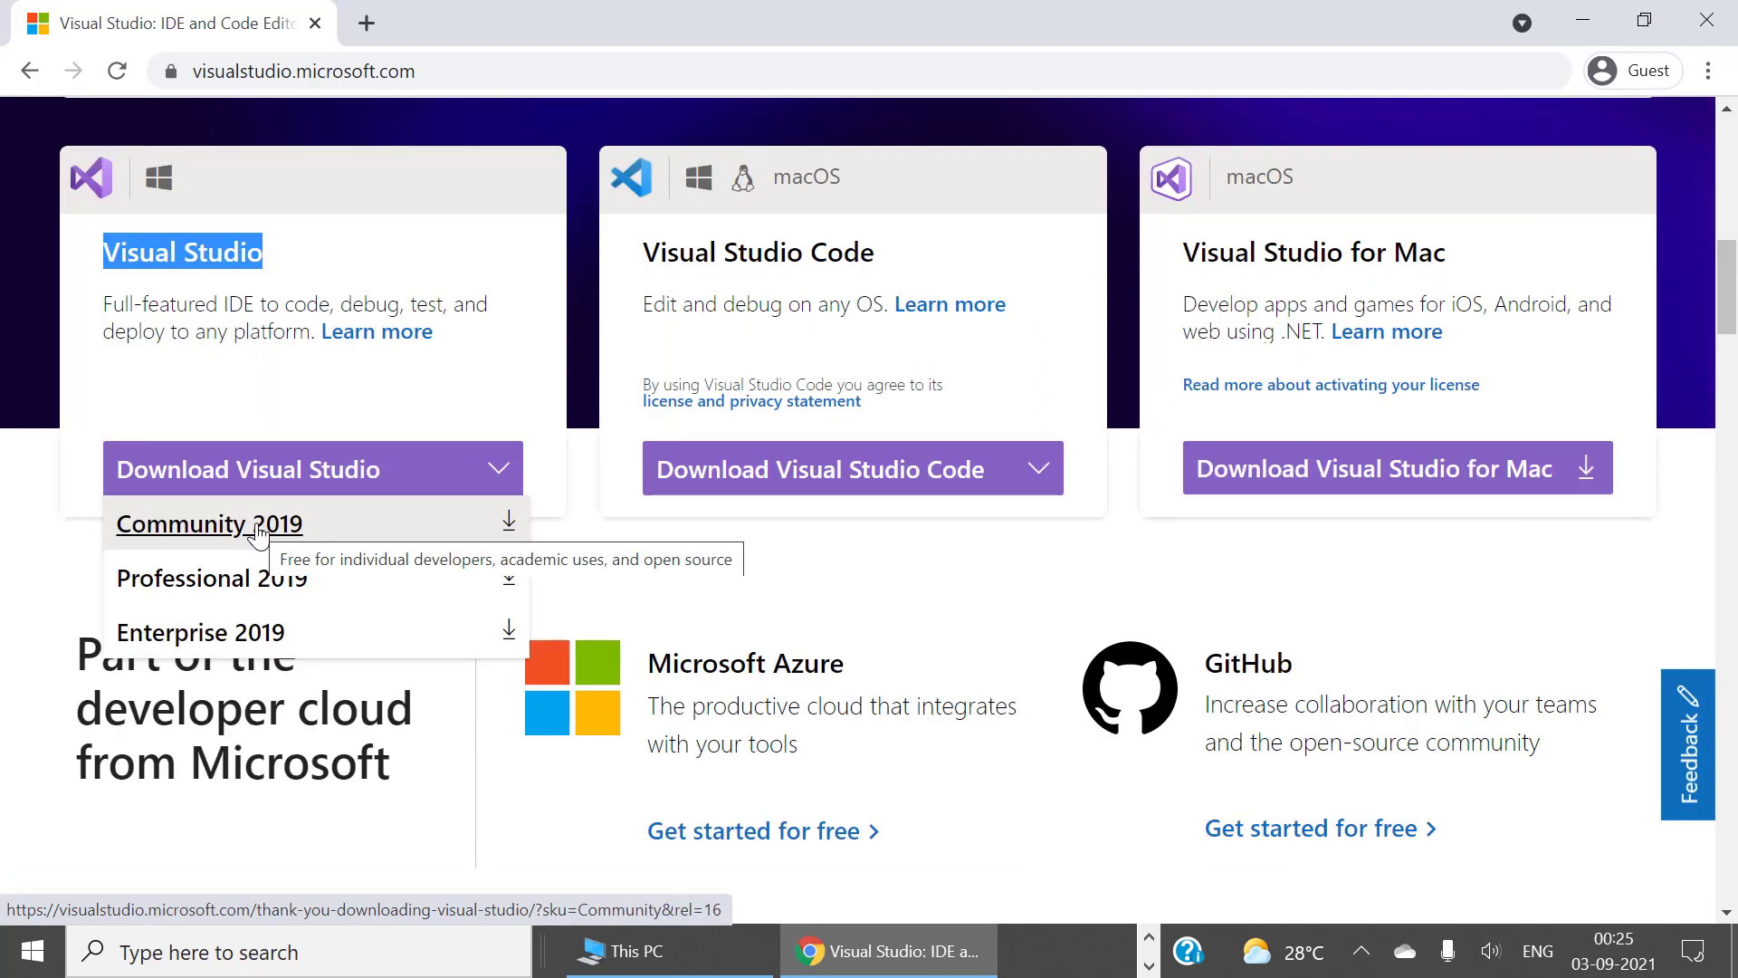
left_click(258, 532)
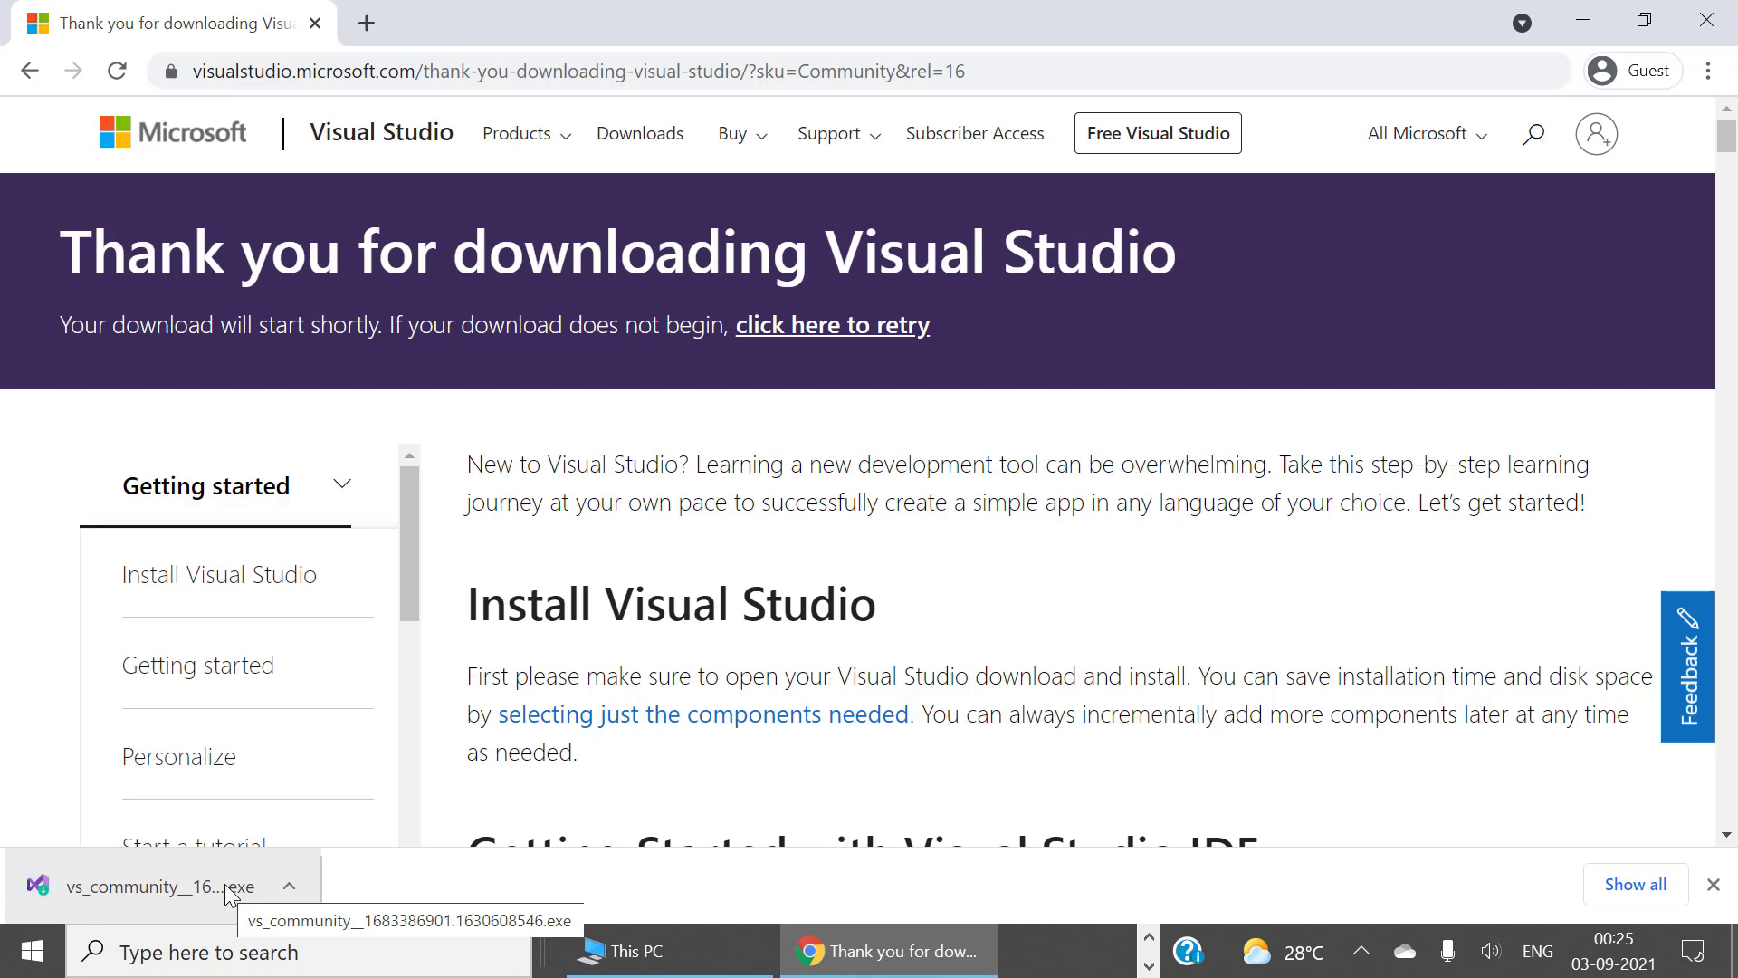
left_click(193, 896)
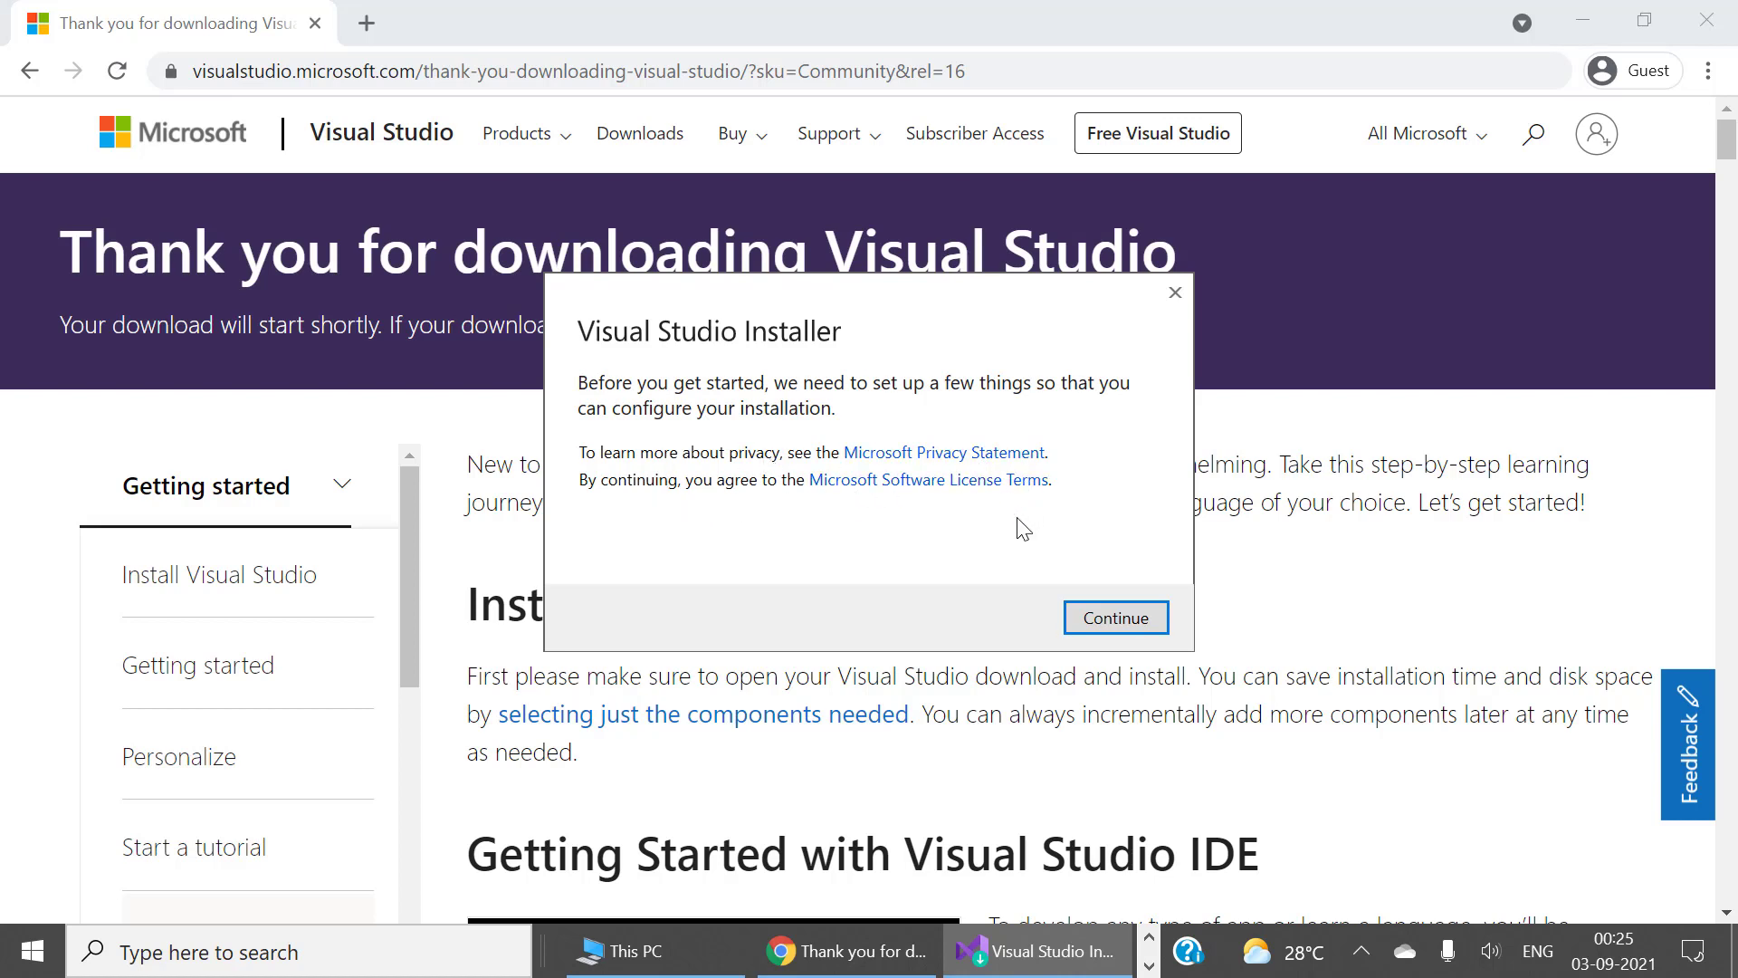
left_click(1113, 623)
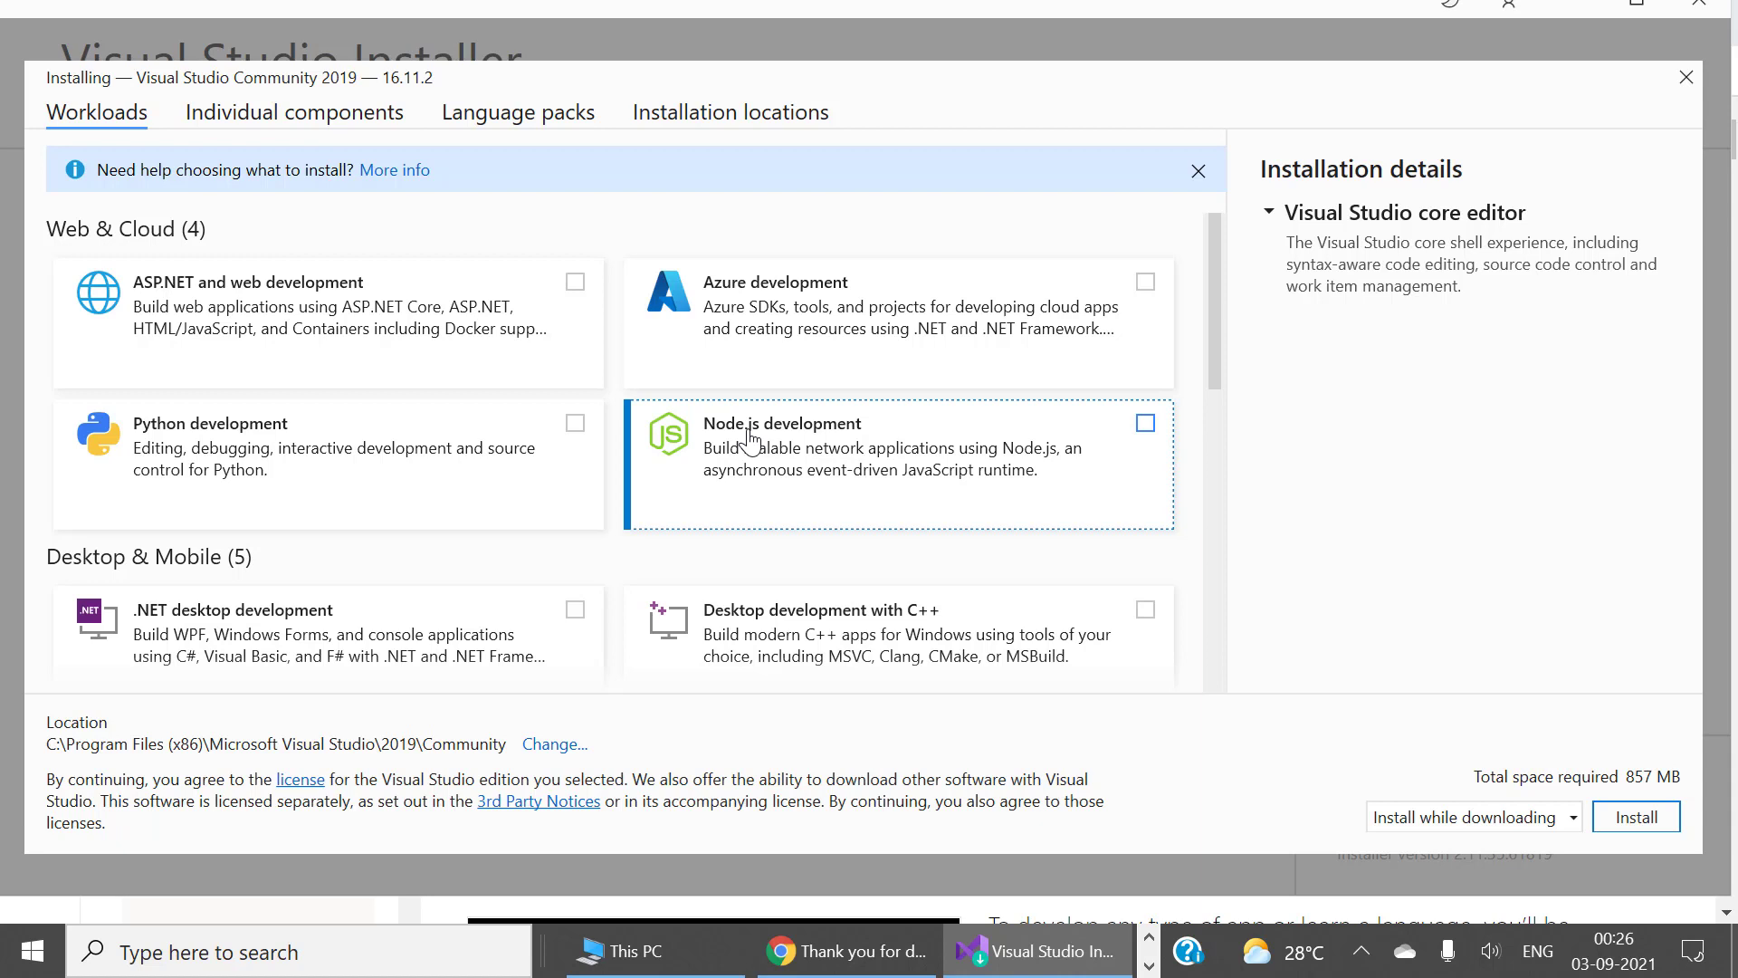
Select the ASP.NET and web development workload and review its included and optional components.
left_click(576, 284)
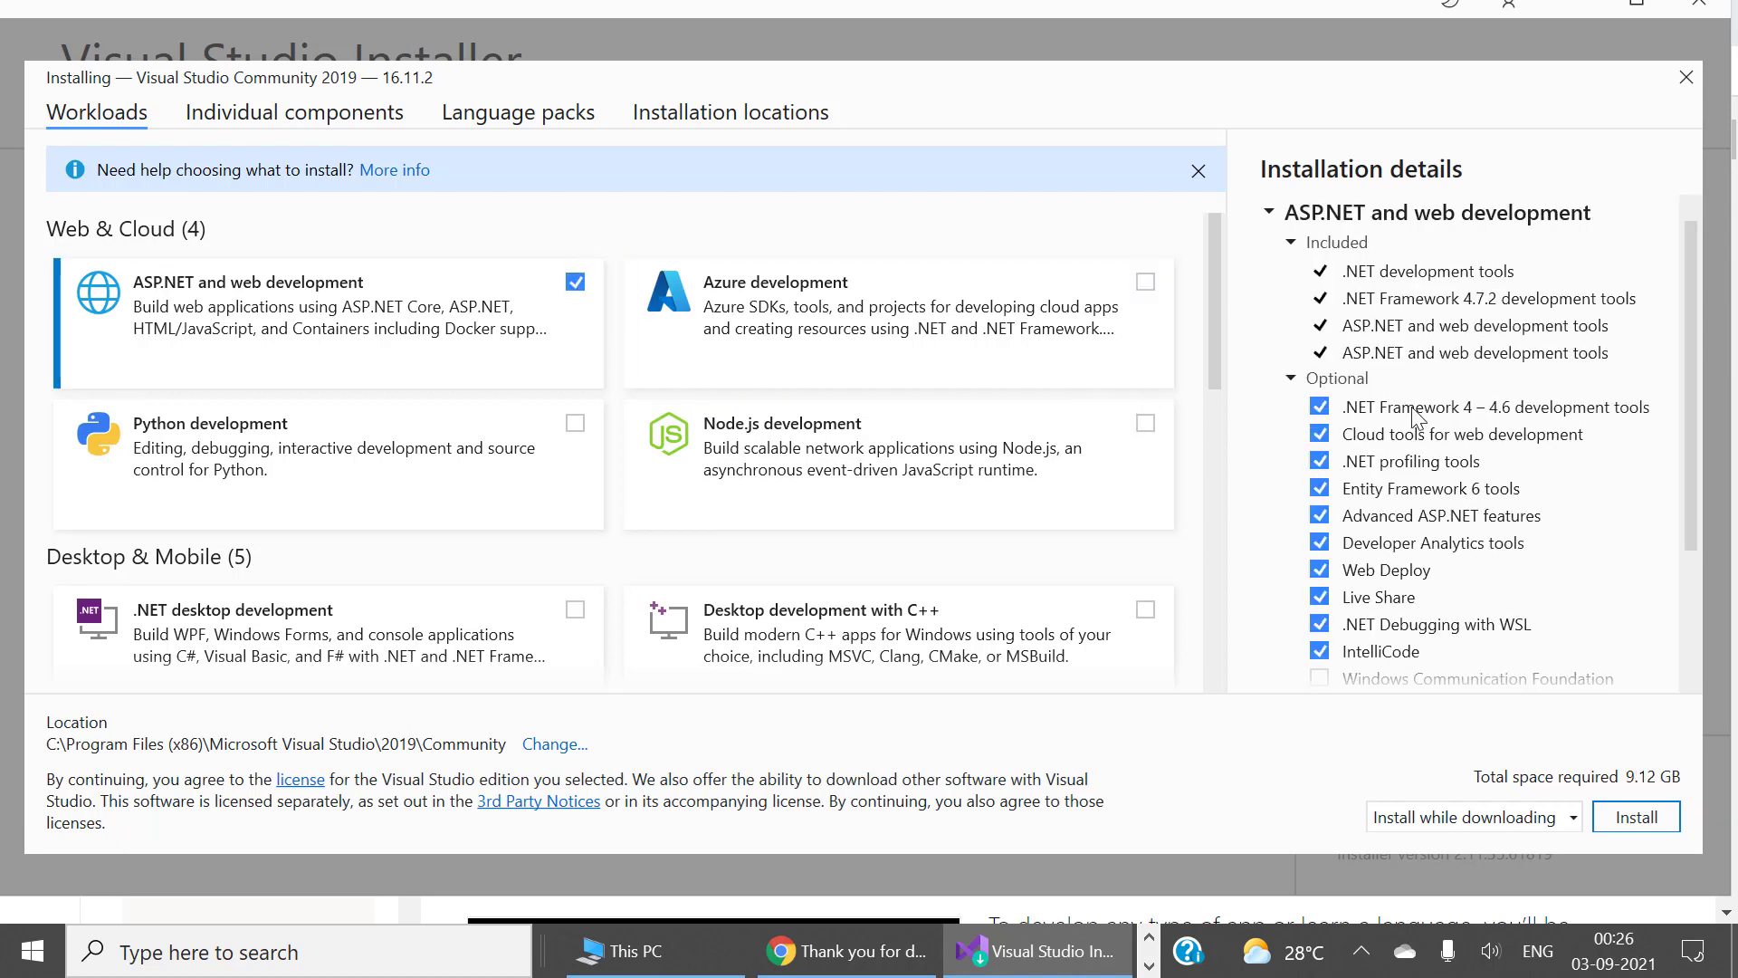
scroll(1417, 418, "down", 1)
scroll(1417, 418, "down", 2)
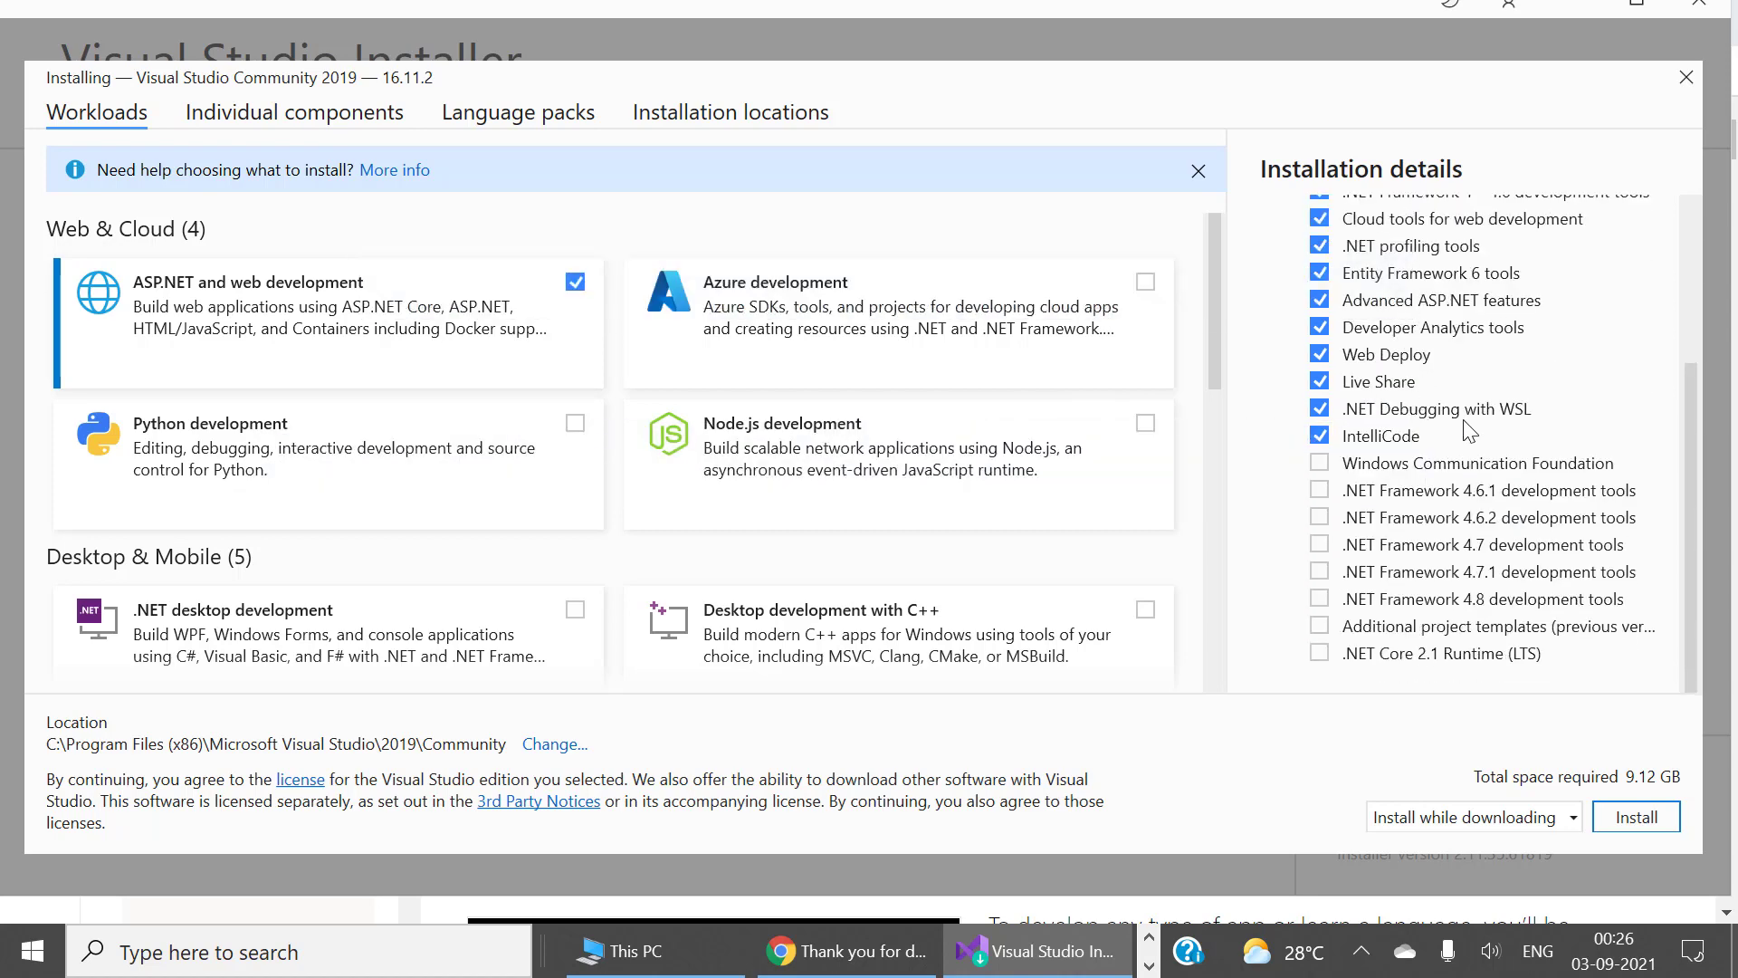
scroll(1468, 431, "up", 4)
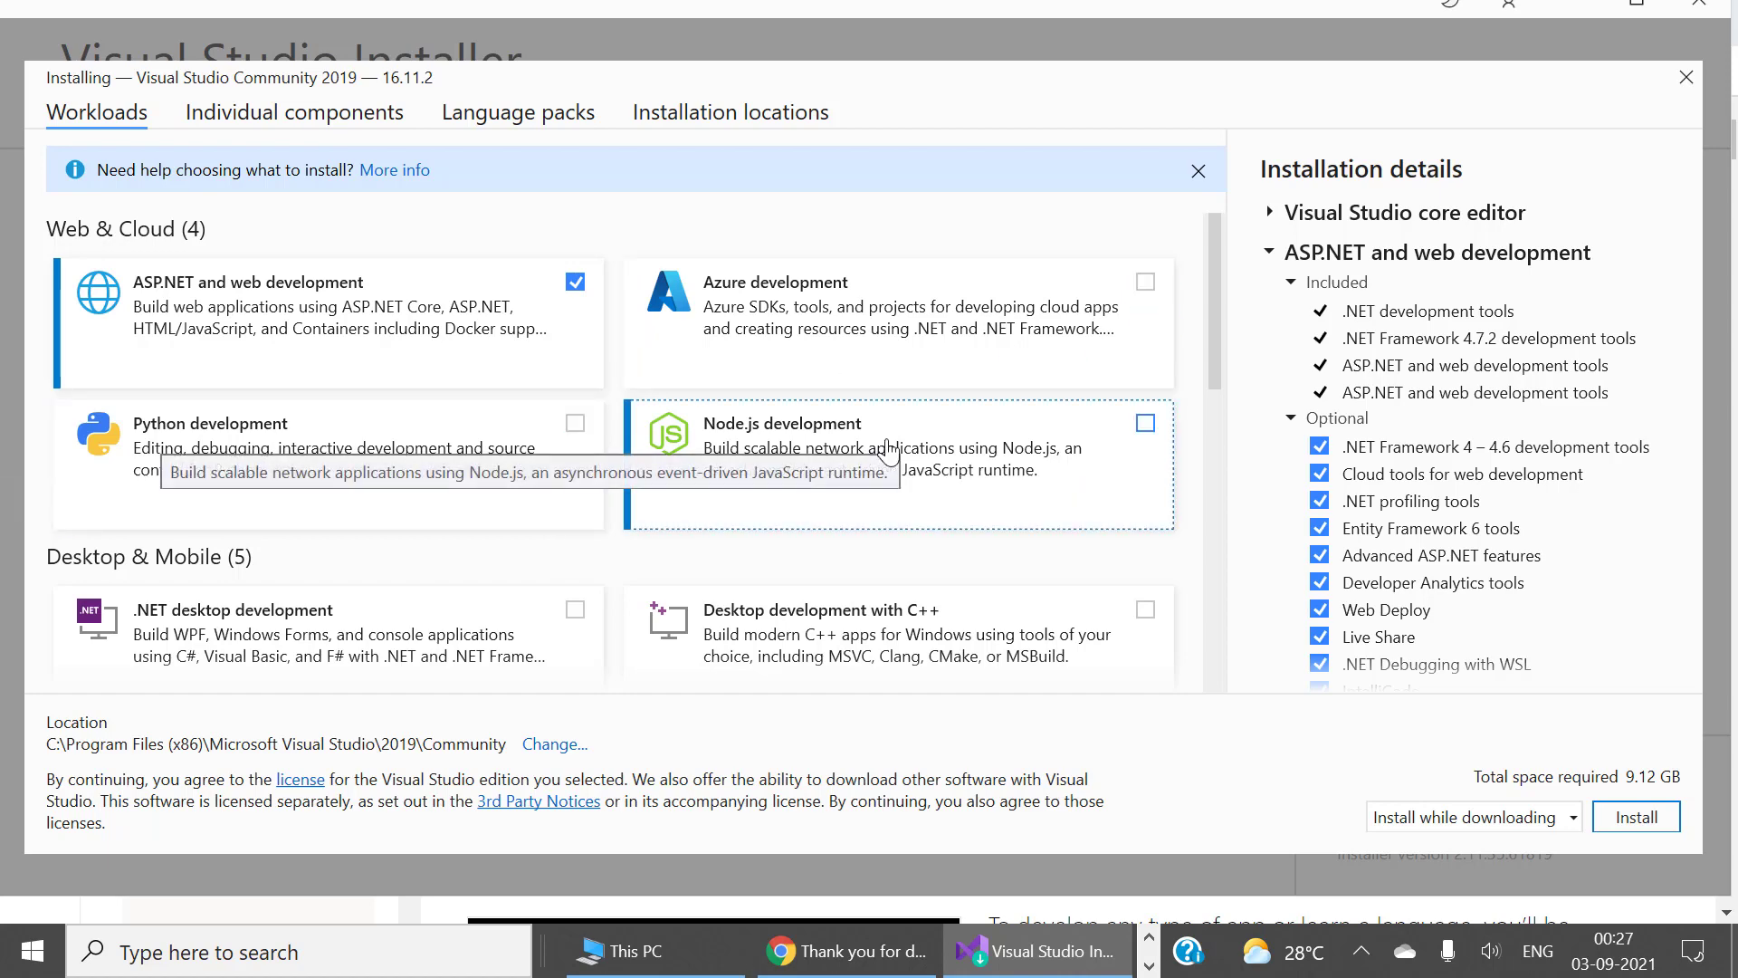
Add the .NET desktop development, Universal Windows Platform development and Mobile development with .NET workloads.
left_click_drag(1220, 324, 1215, 413)
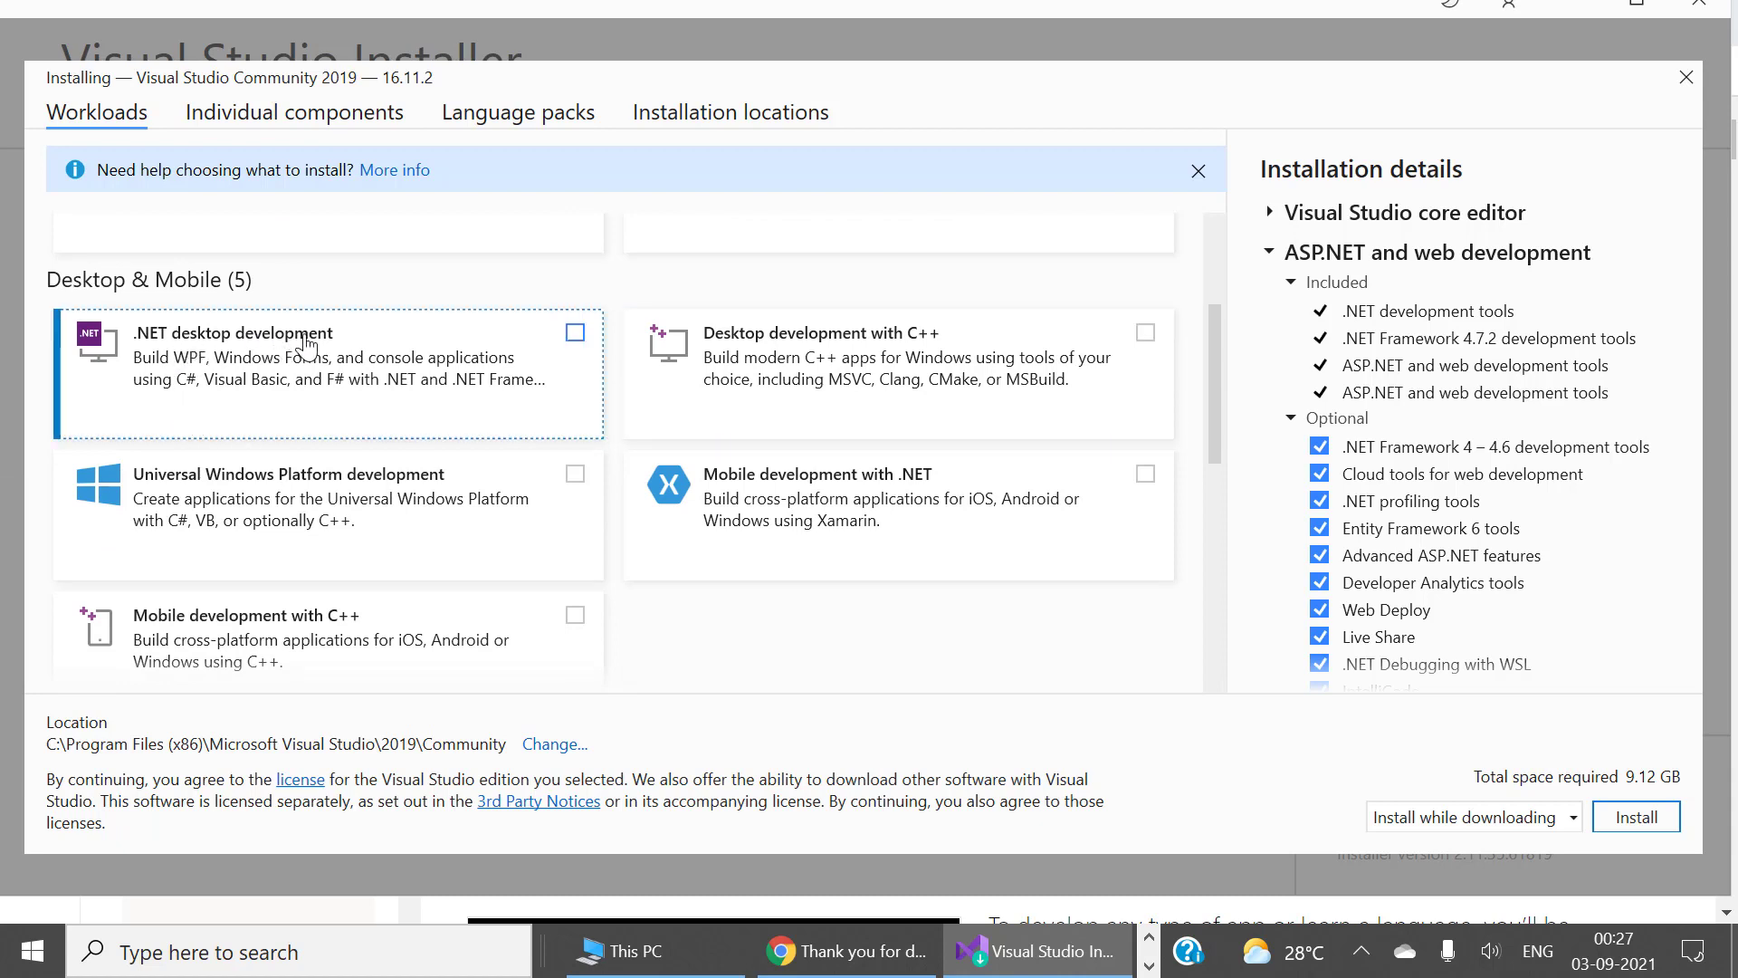
left_click(576, 335)
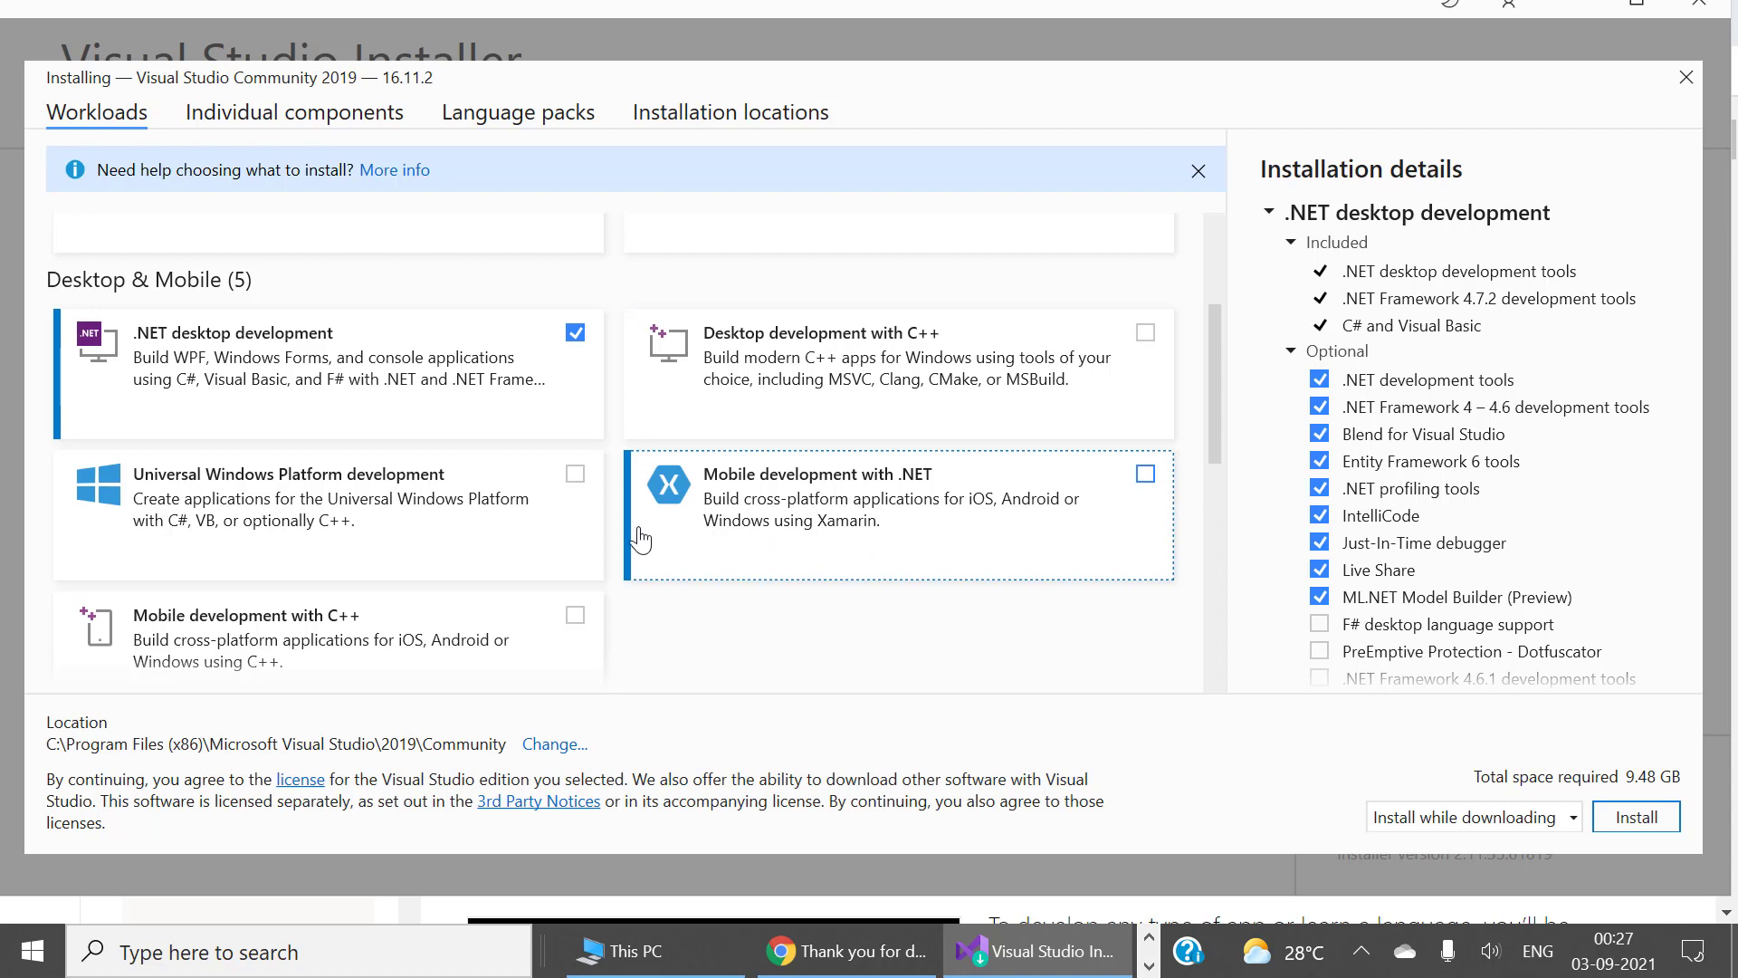
left_click(578, 477)
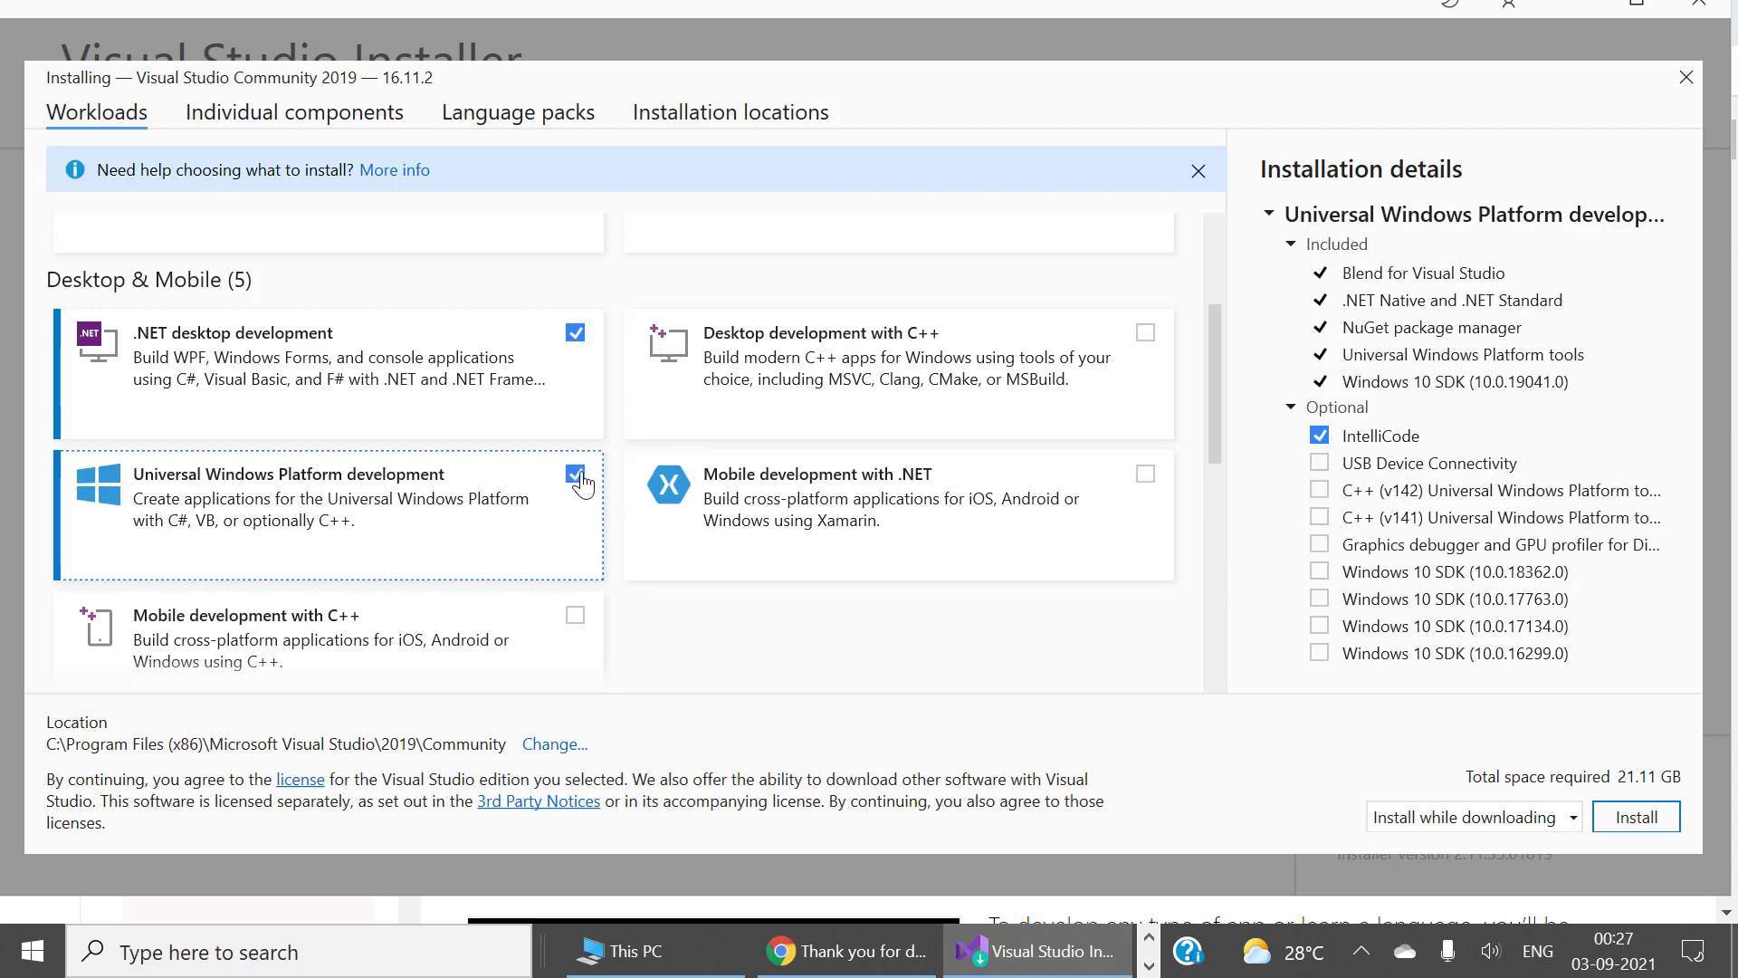
left_click(1146, 477)
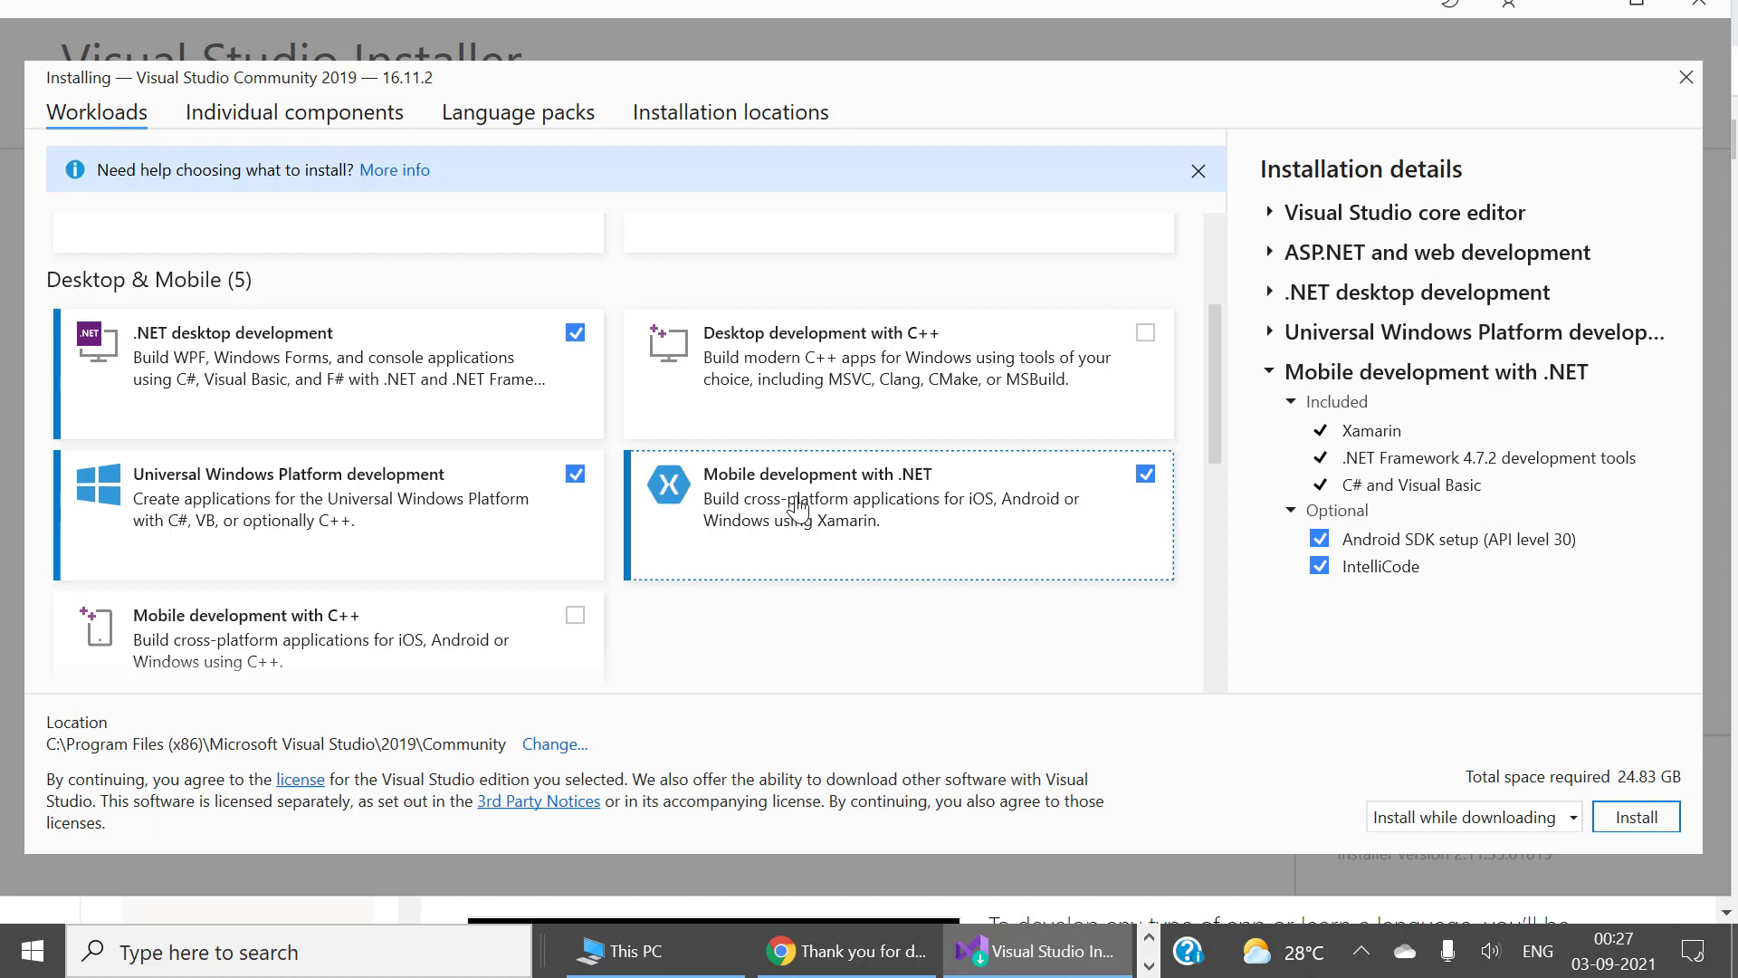
Review the selected workloads and the included and optional components of the Azure development workload.
scroll(797, 507, "up", 1)
scroll(797, 507, "up", 3)
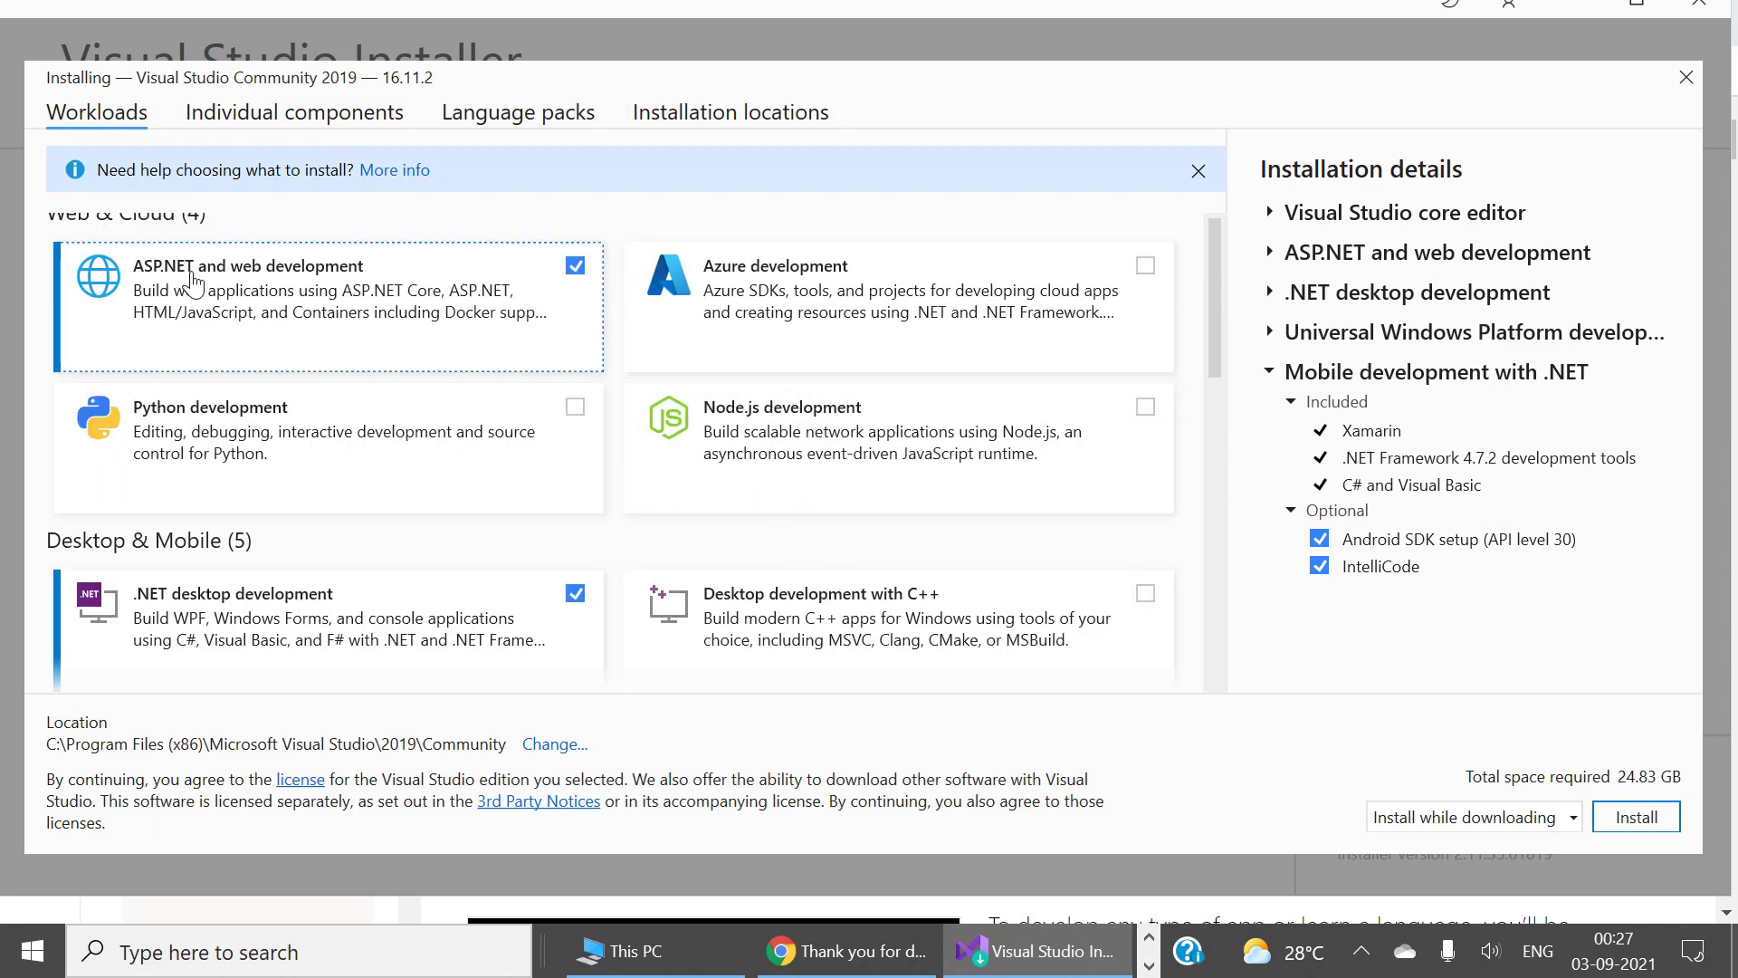
scroll(307, 290, "down", 2)
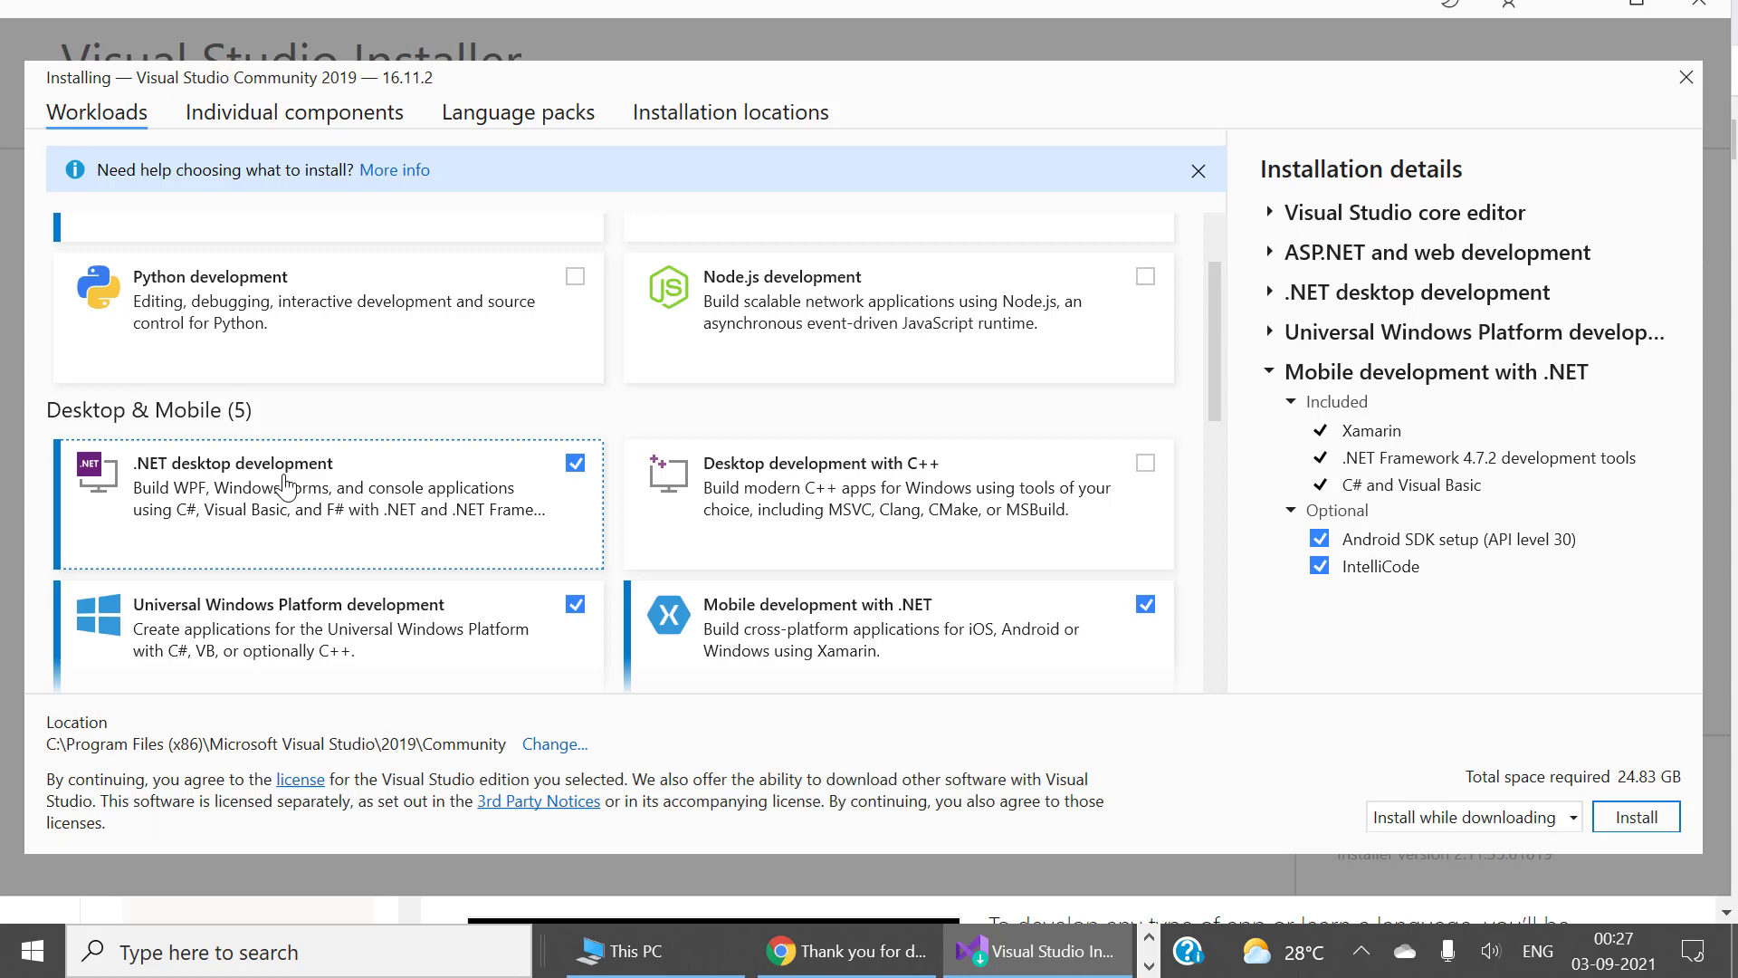
scroll(759, 525, "down", 1)
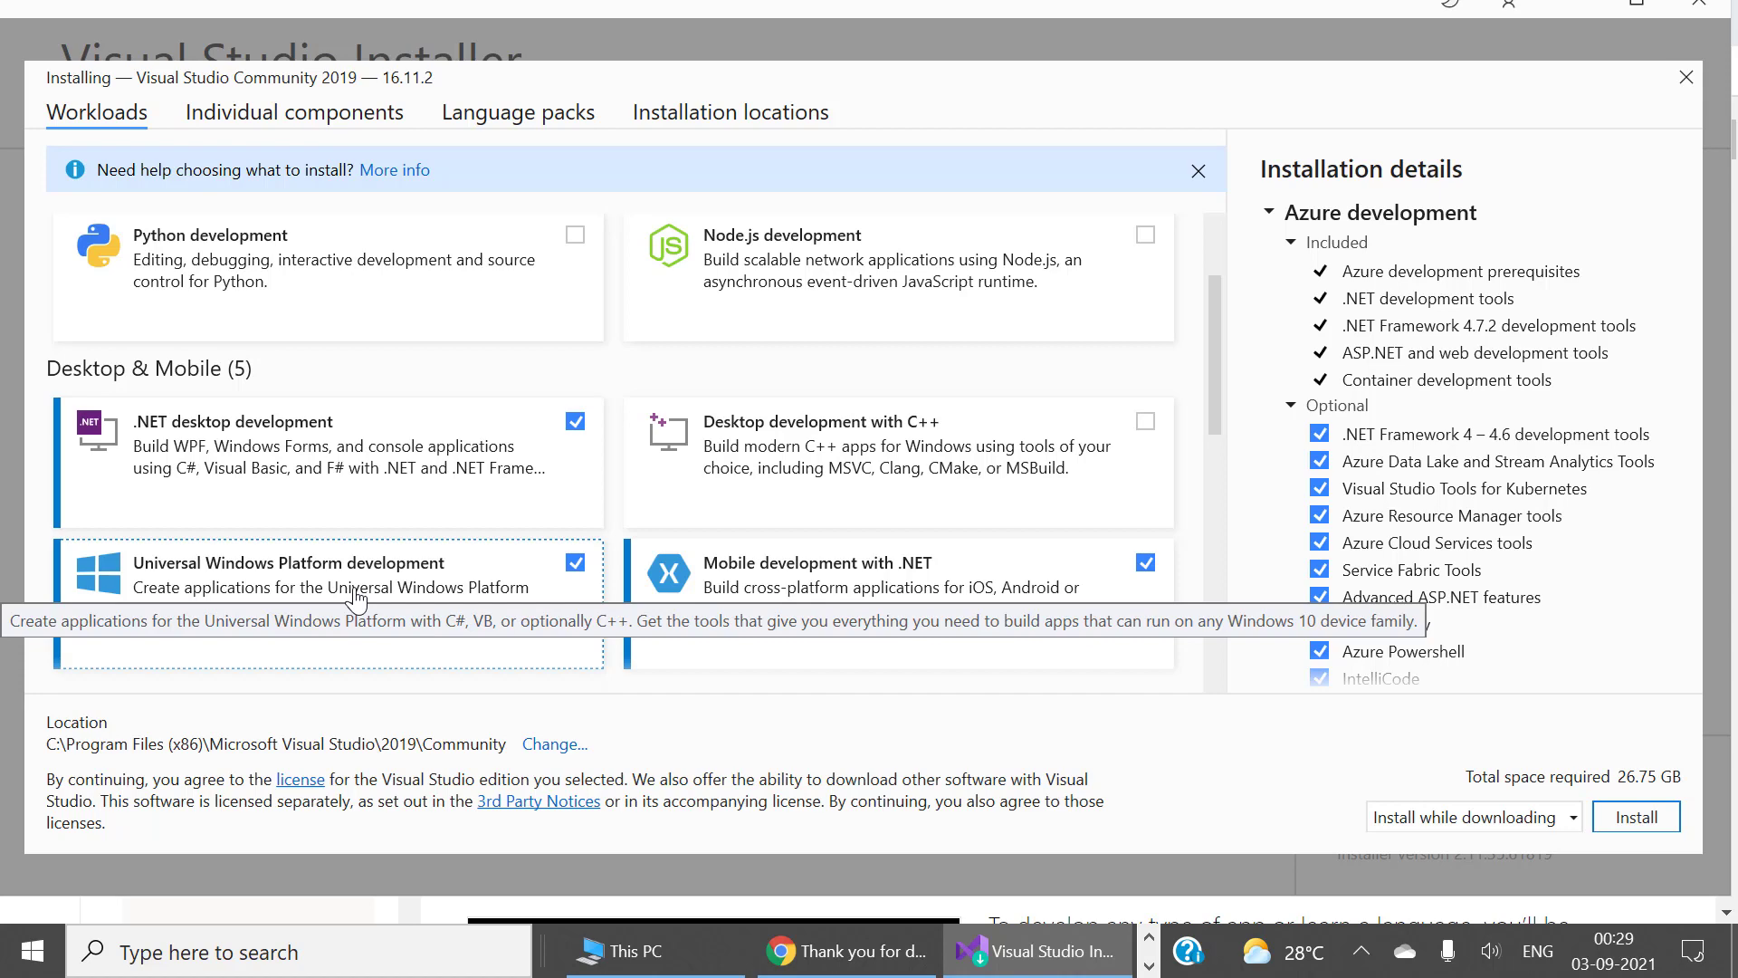
scroll(1482, 442, "down", 3)
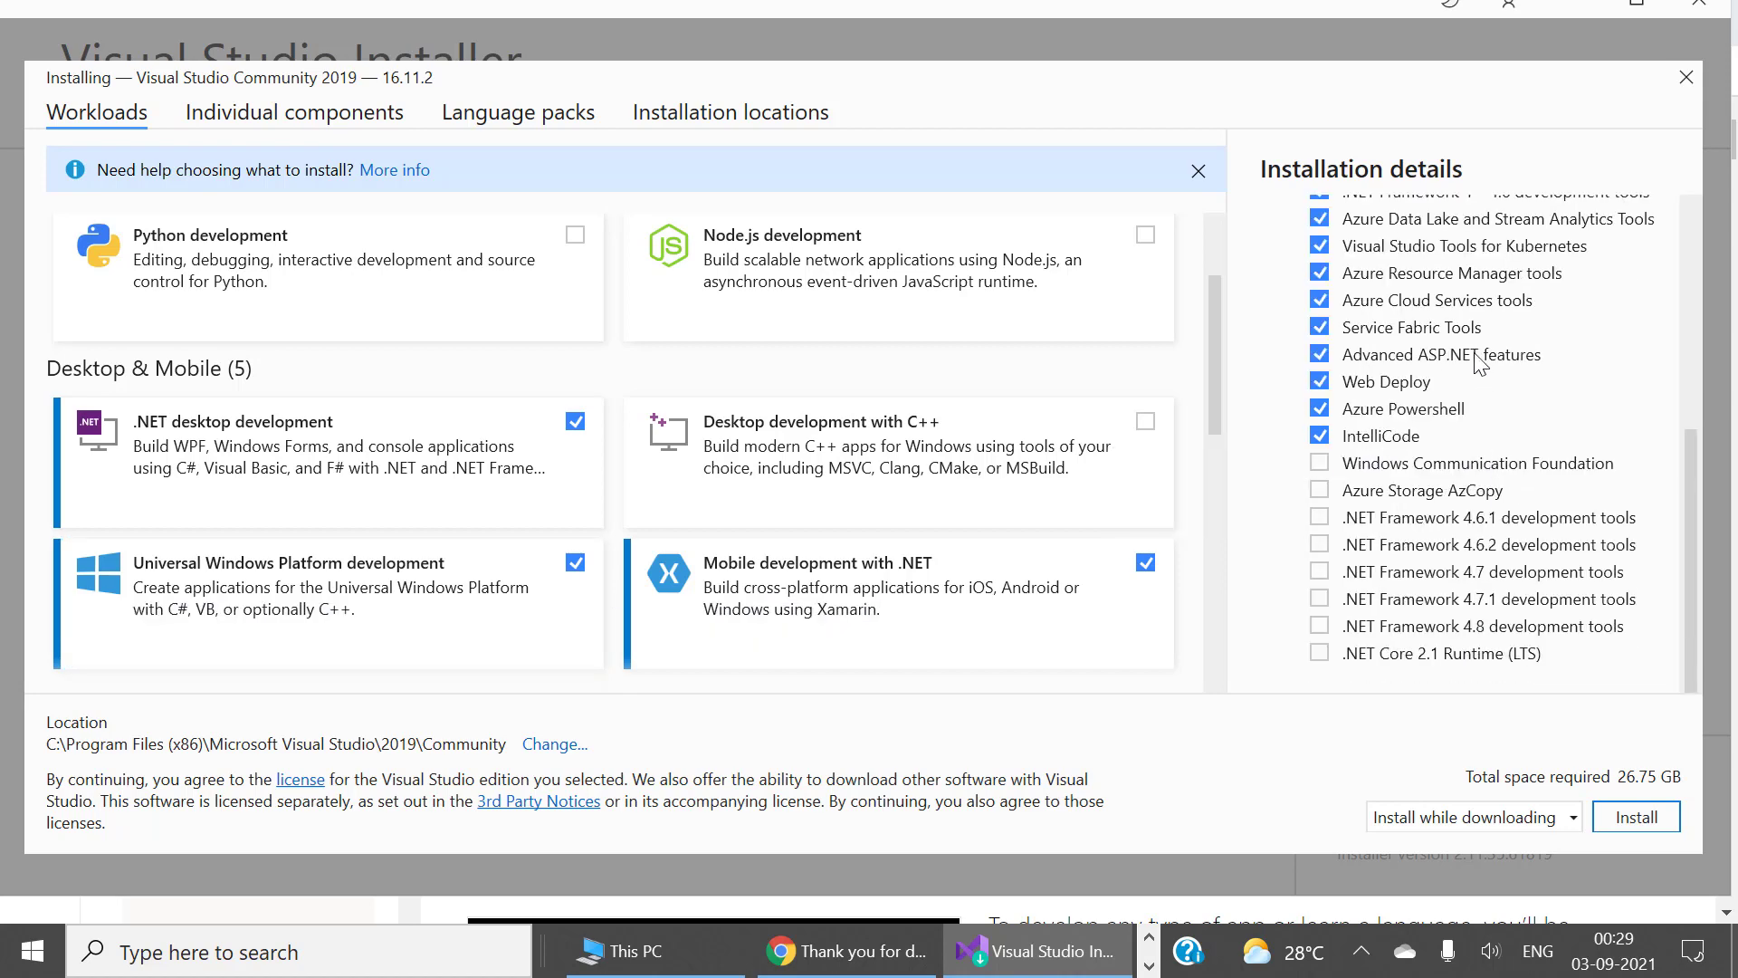
scroll(1470, 337, "up", 2)
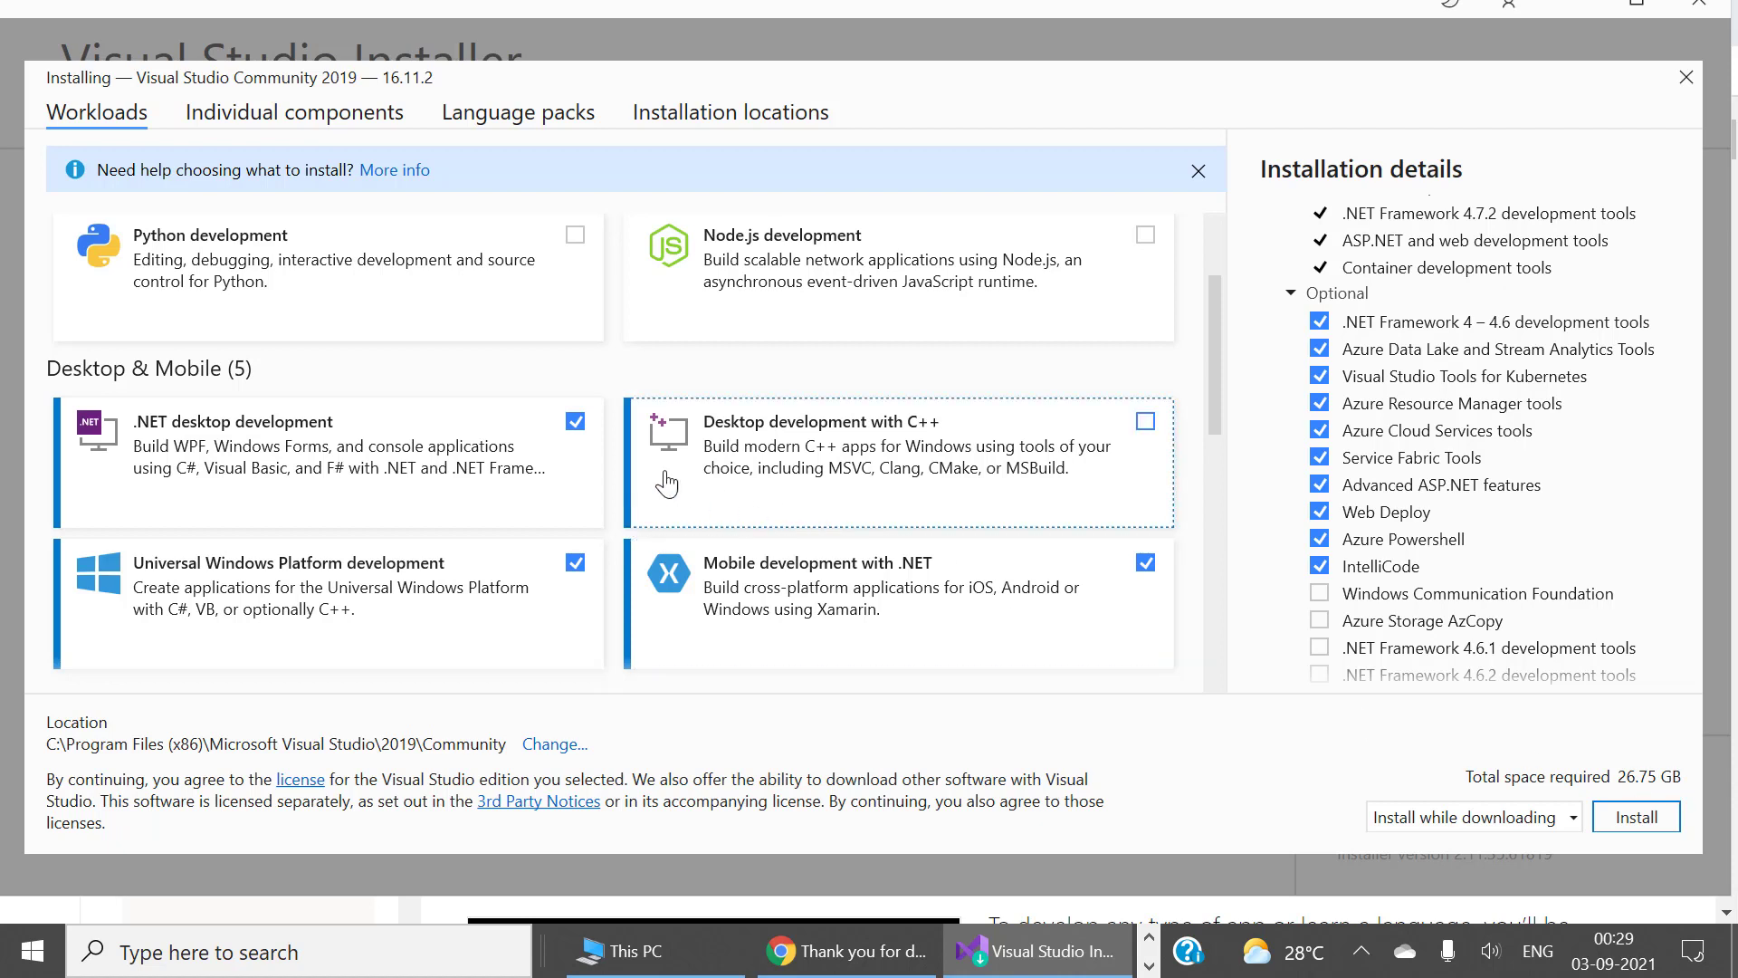
Clear the .NET desktop, Mobile development with .NET and Universal Windows Platform workloads to compare the required disk space, and reselect all three.
left_click(576, 425)
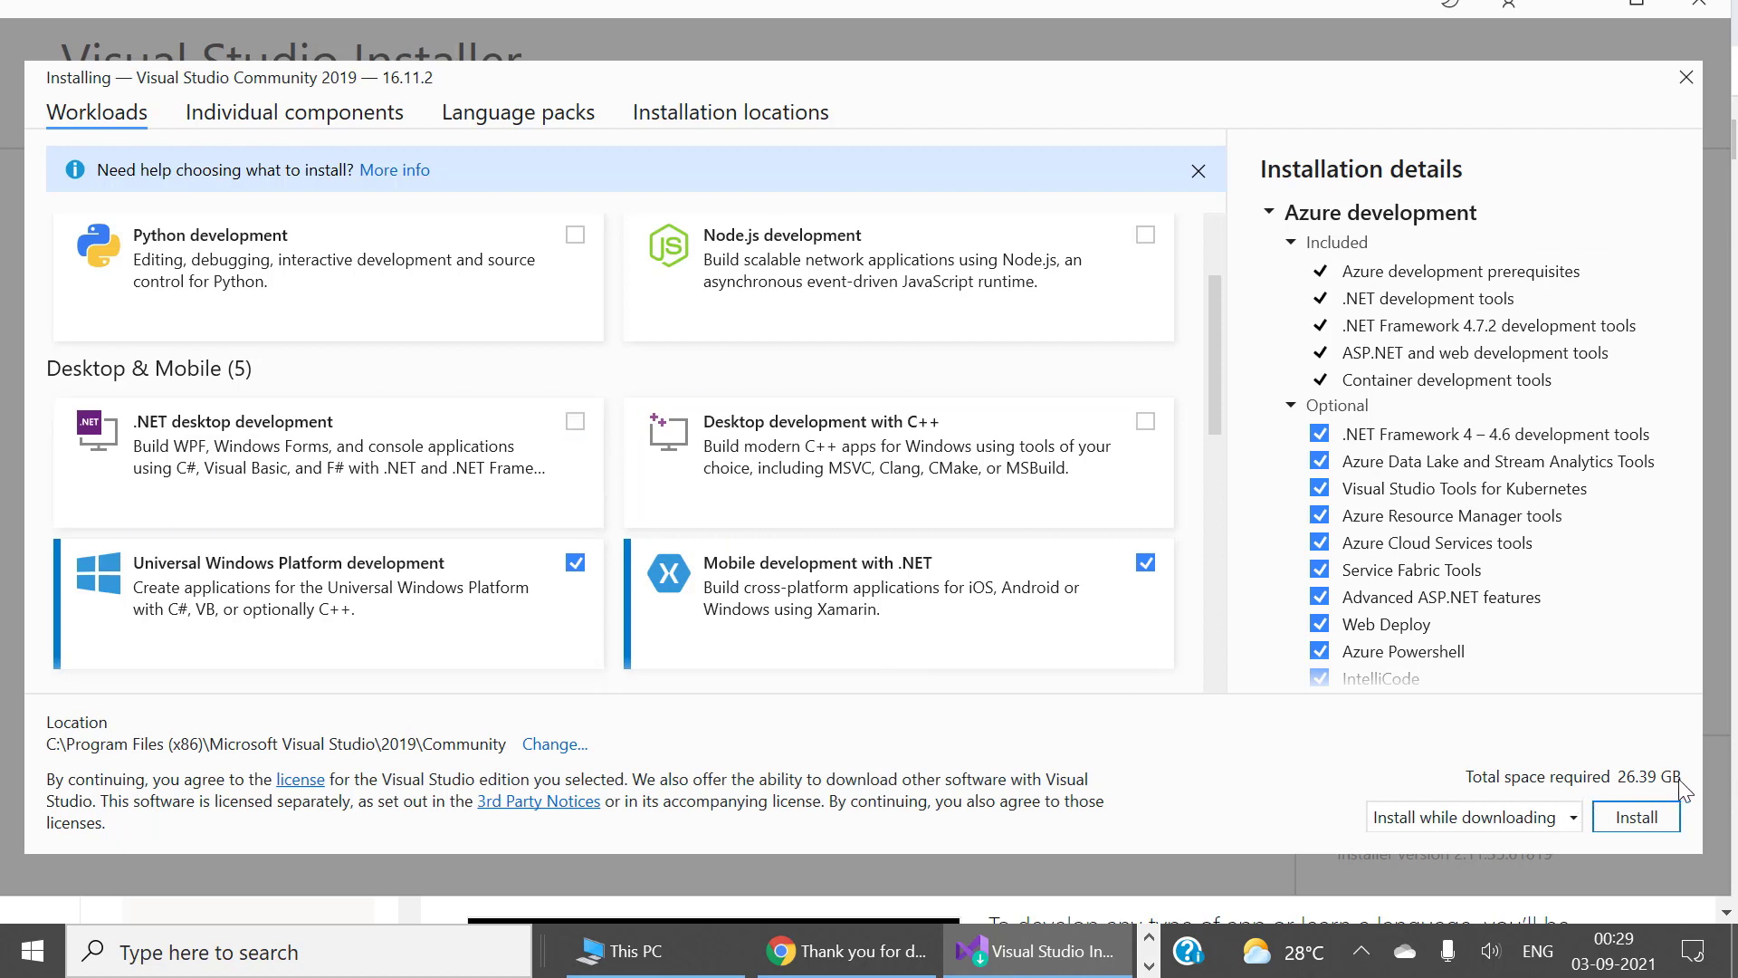
left_click(1147, 565)
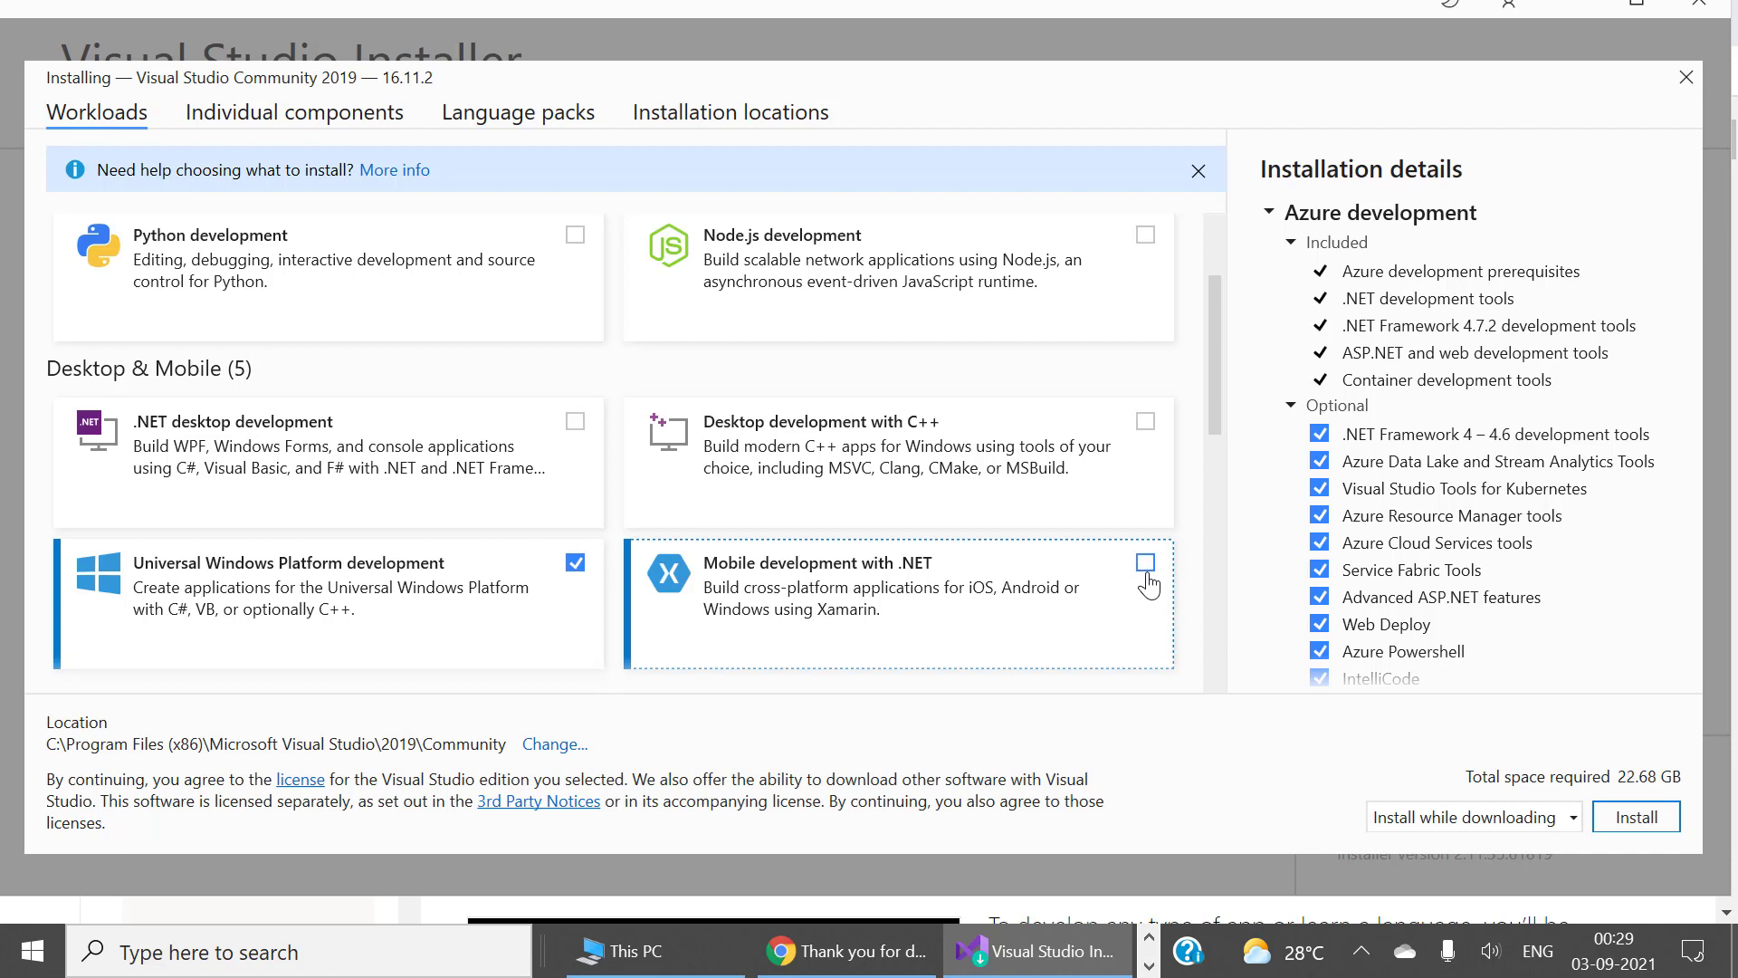
left_click(576, 565)
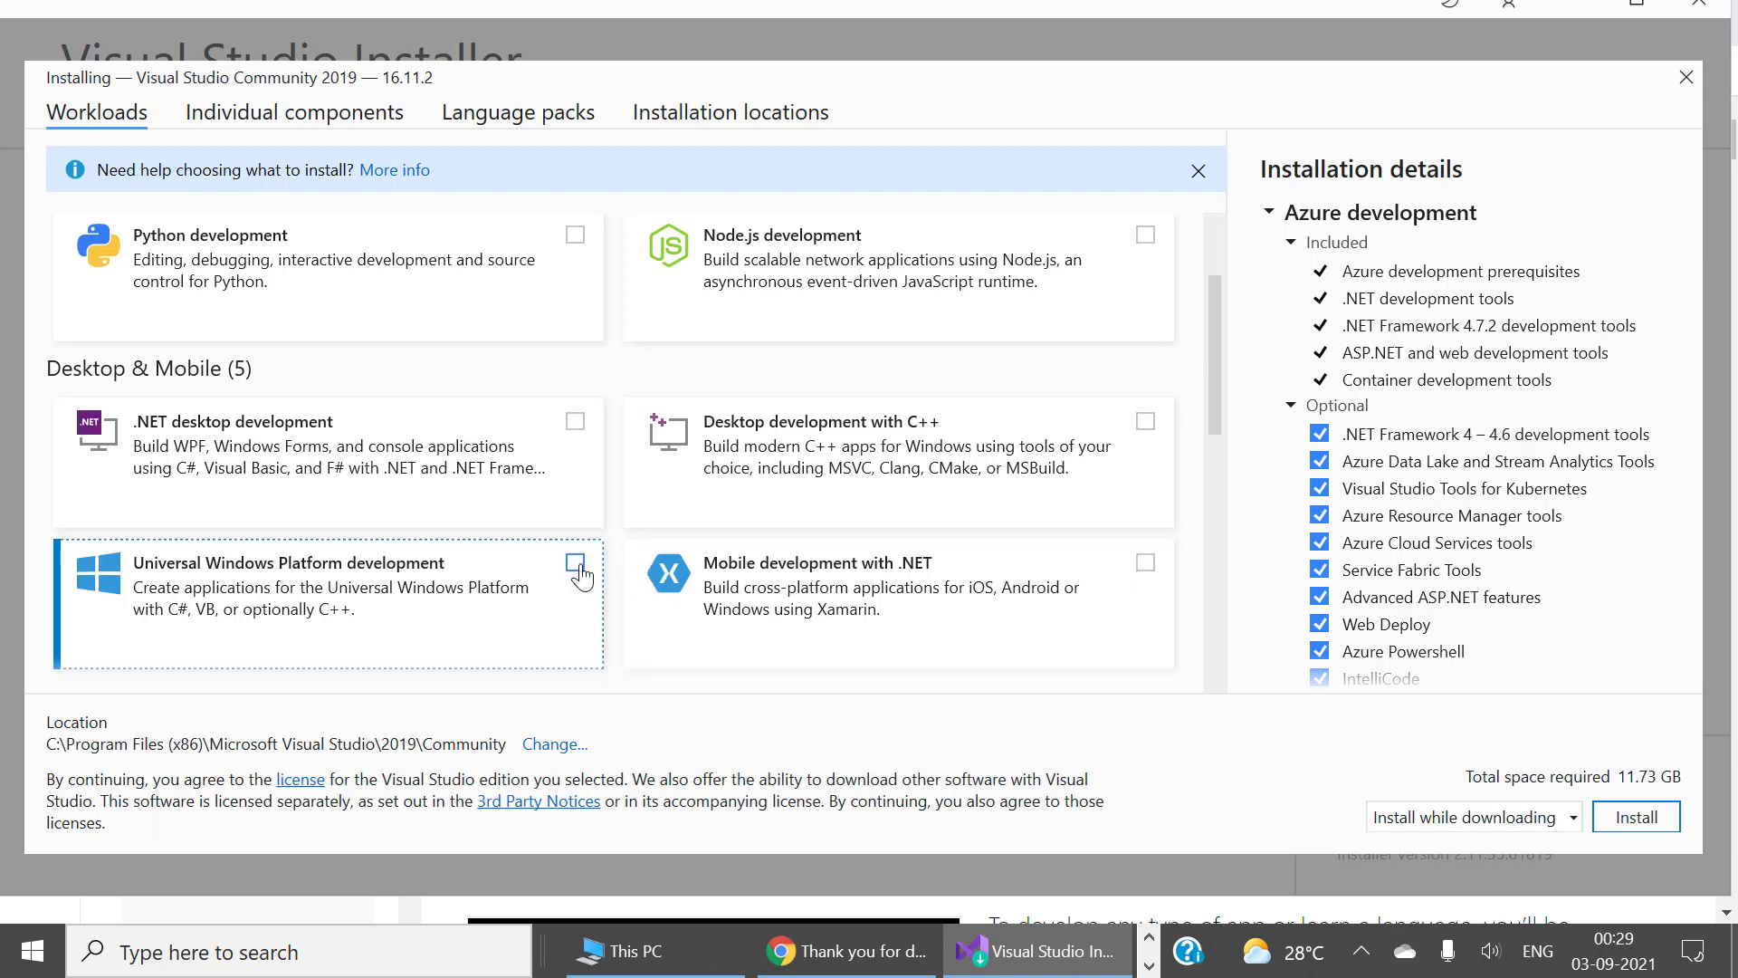
left_click(576, 564)
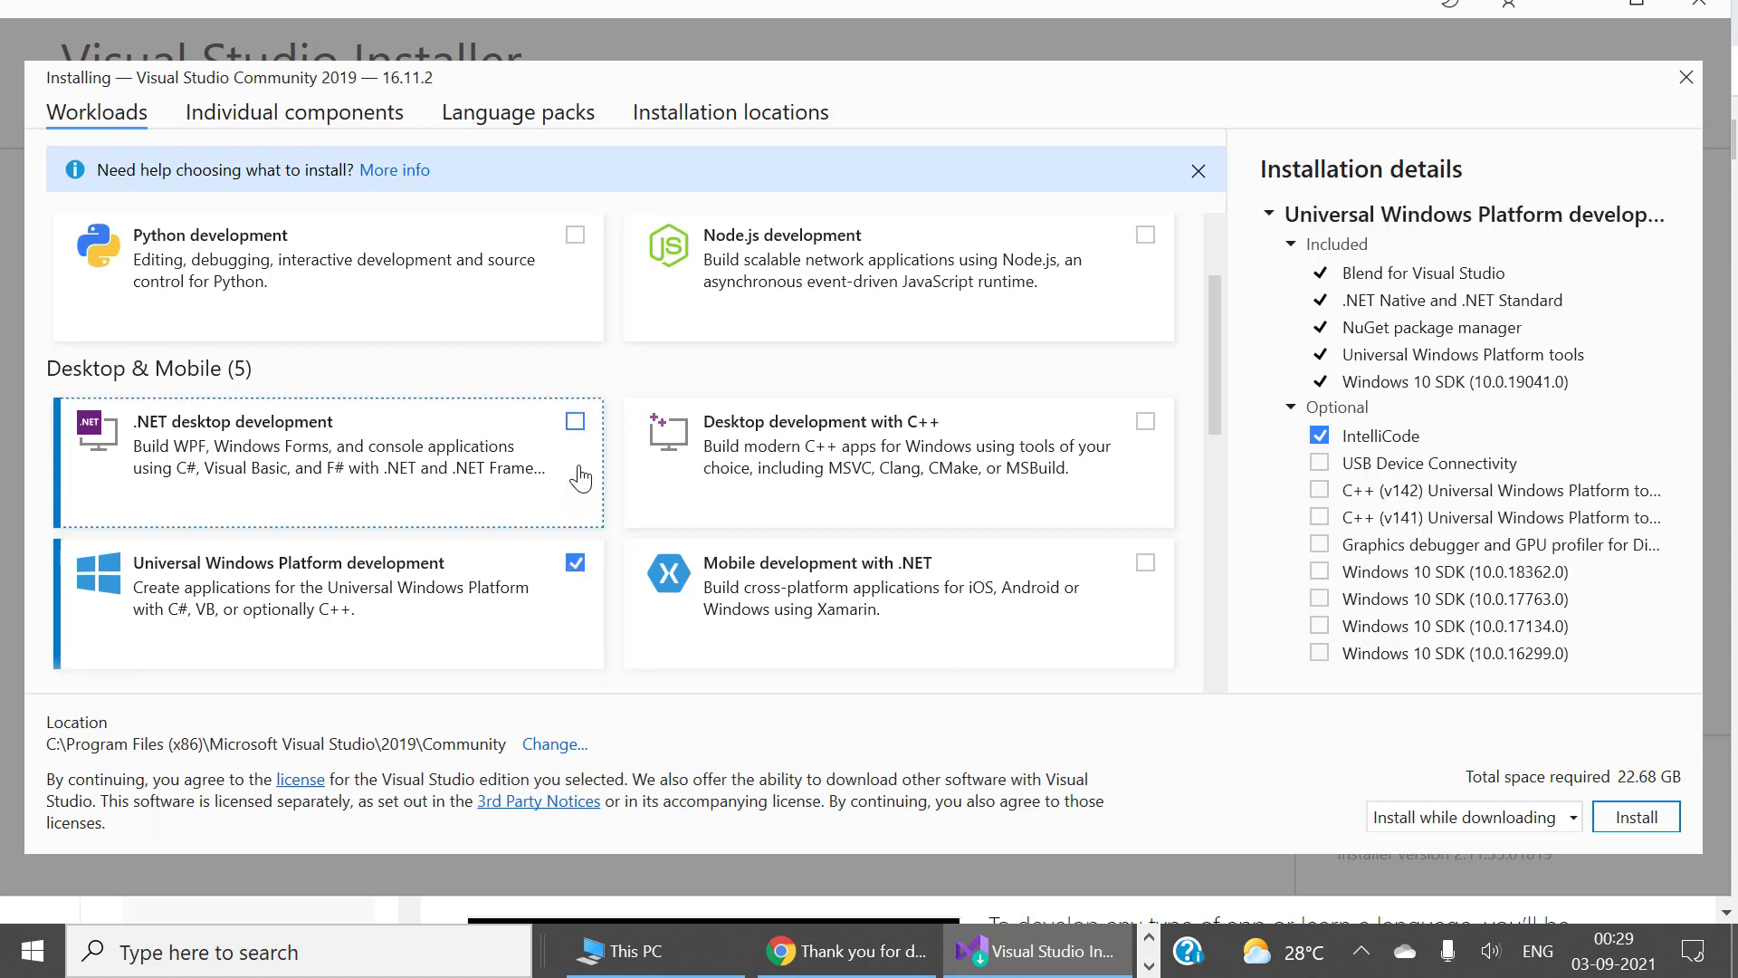
left_click(576, 422)
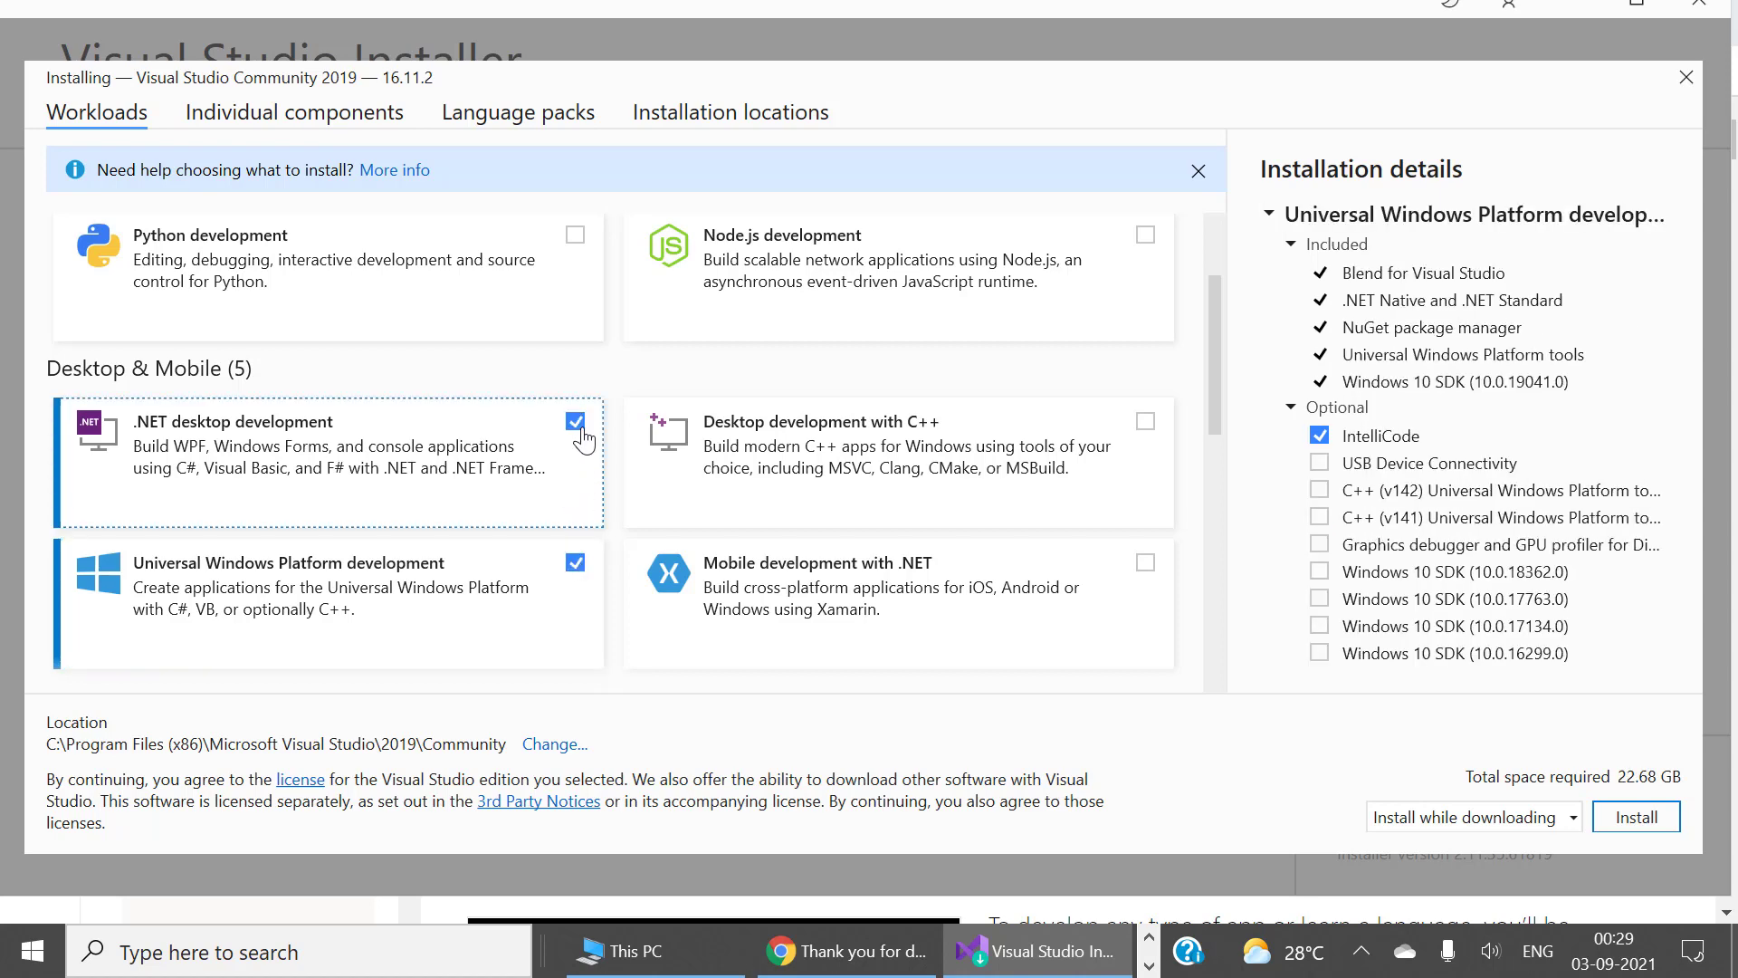
left_click(1146, 565)
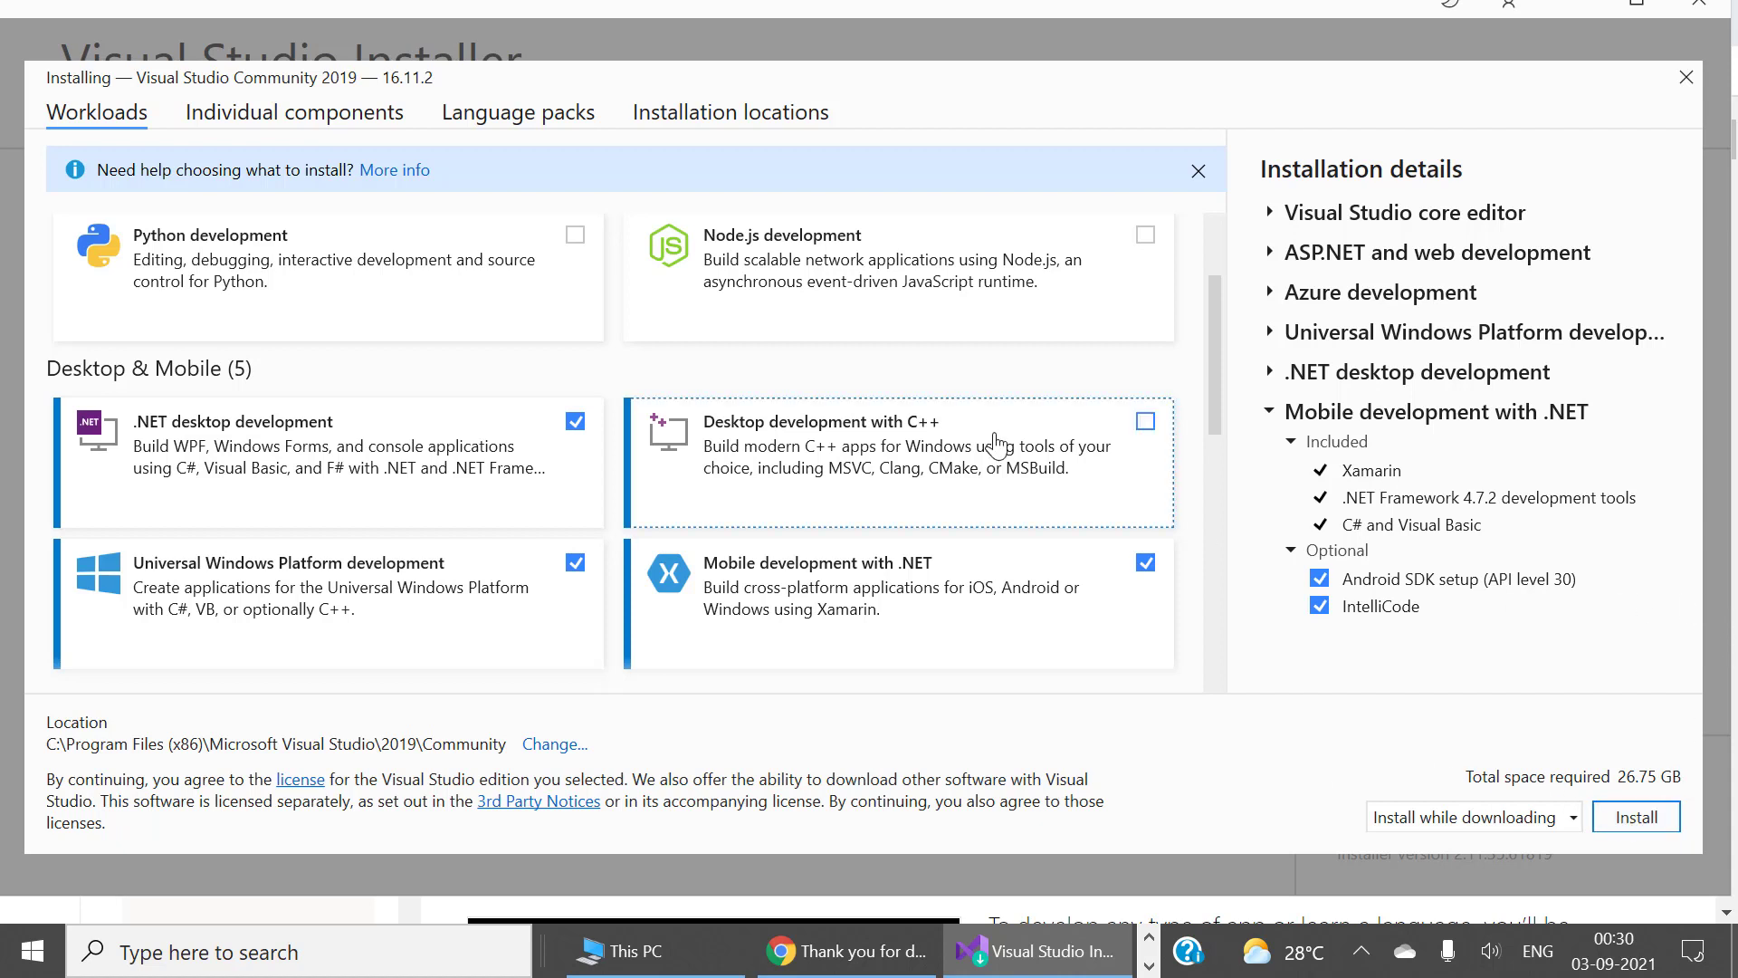
Examine the individual components list, covering .NET, cloud, database and server, code tools, and compilers, build tools and runtimes.
left_click(284, 121)
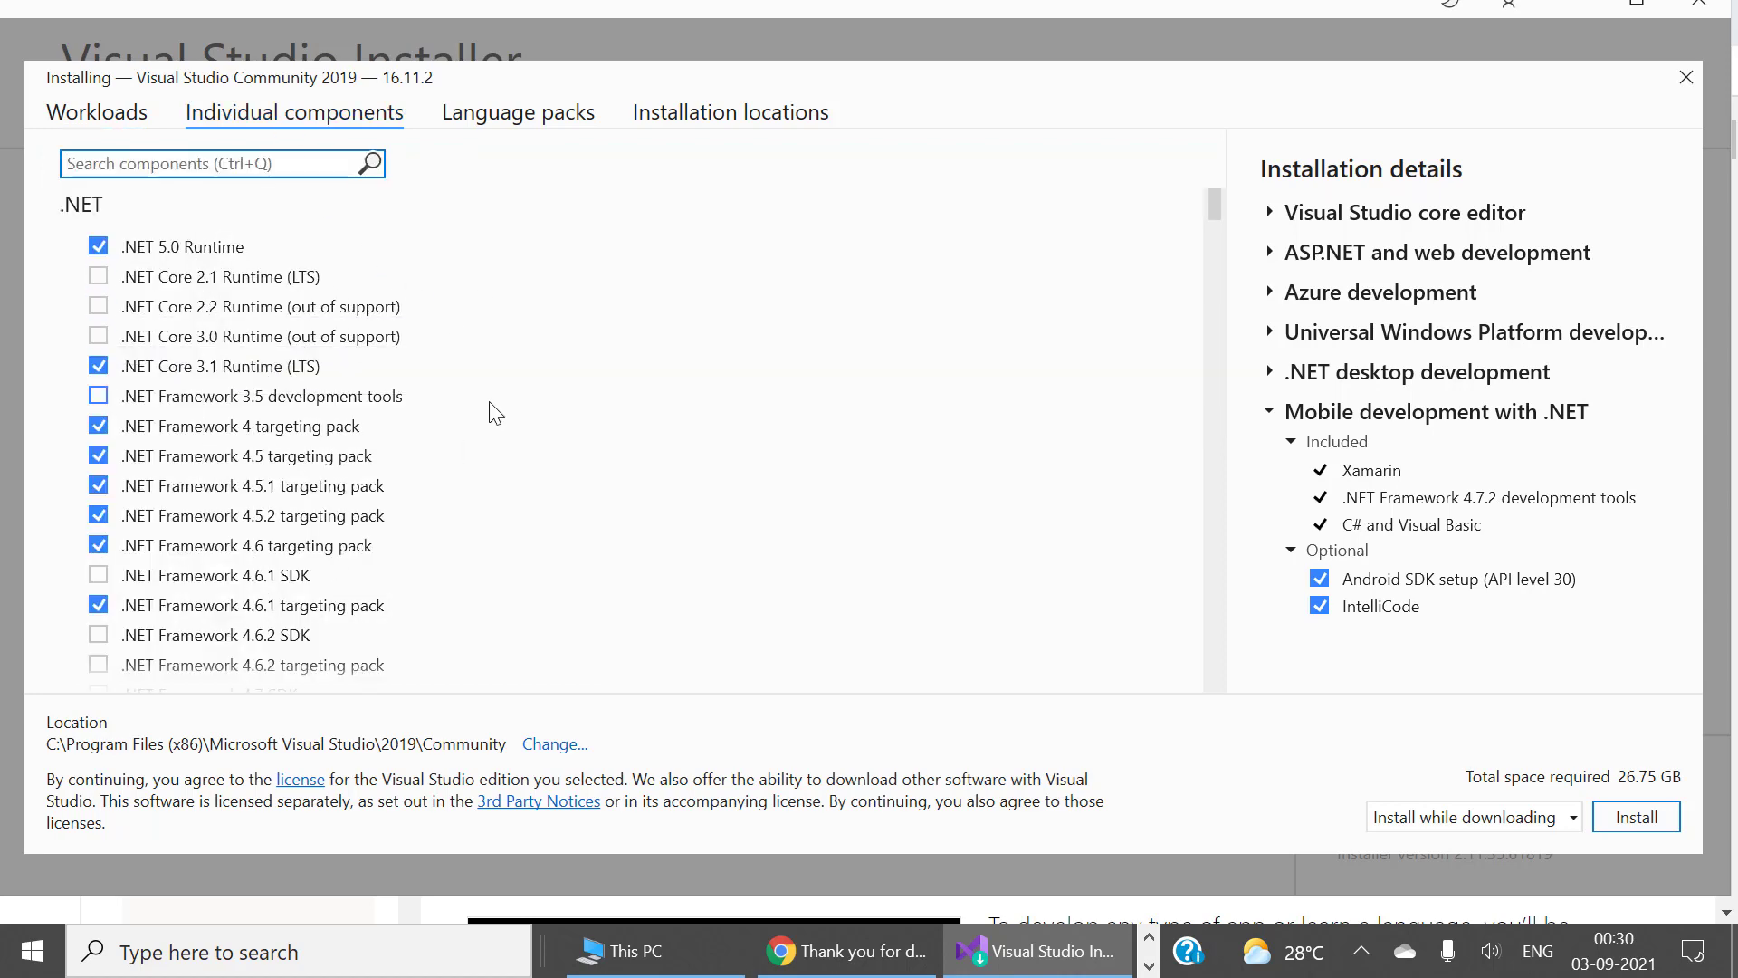
scroll(493, 411, "down", 5)
scroll(493, 412, "down", 2)
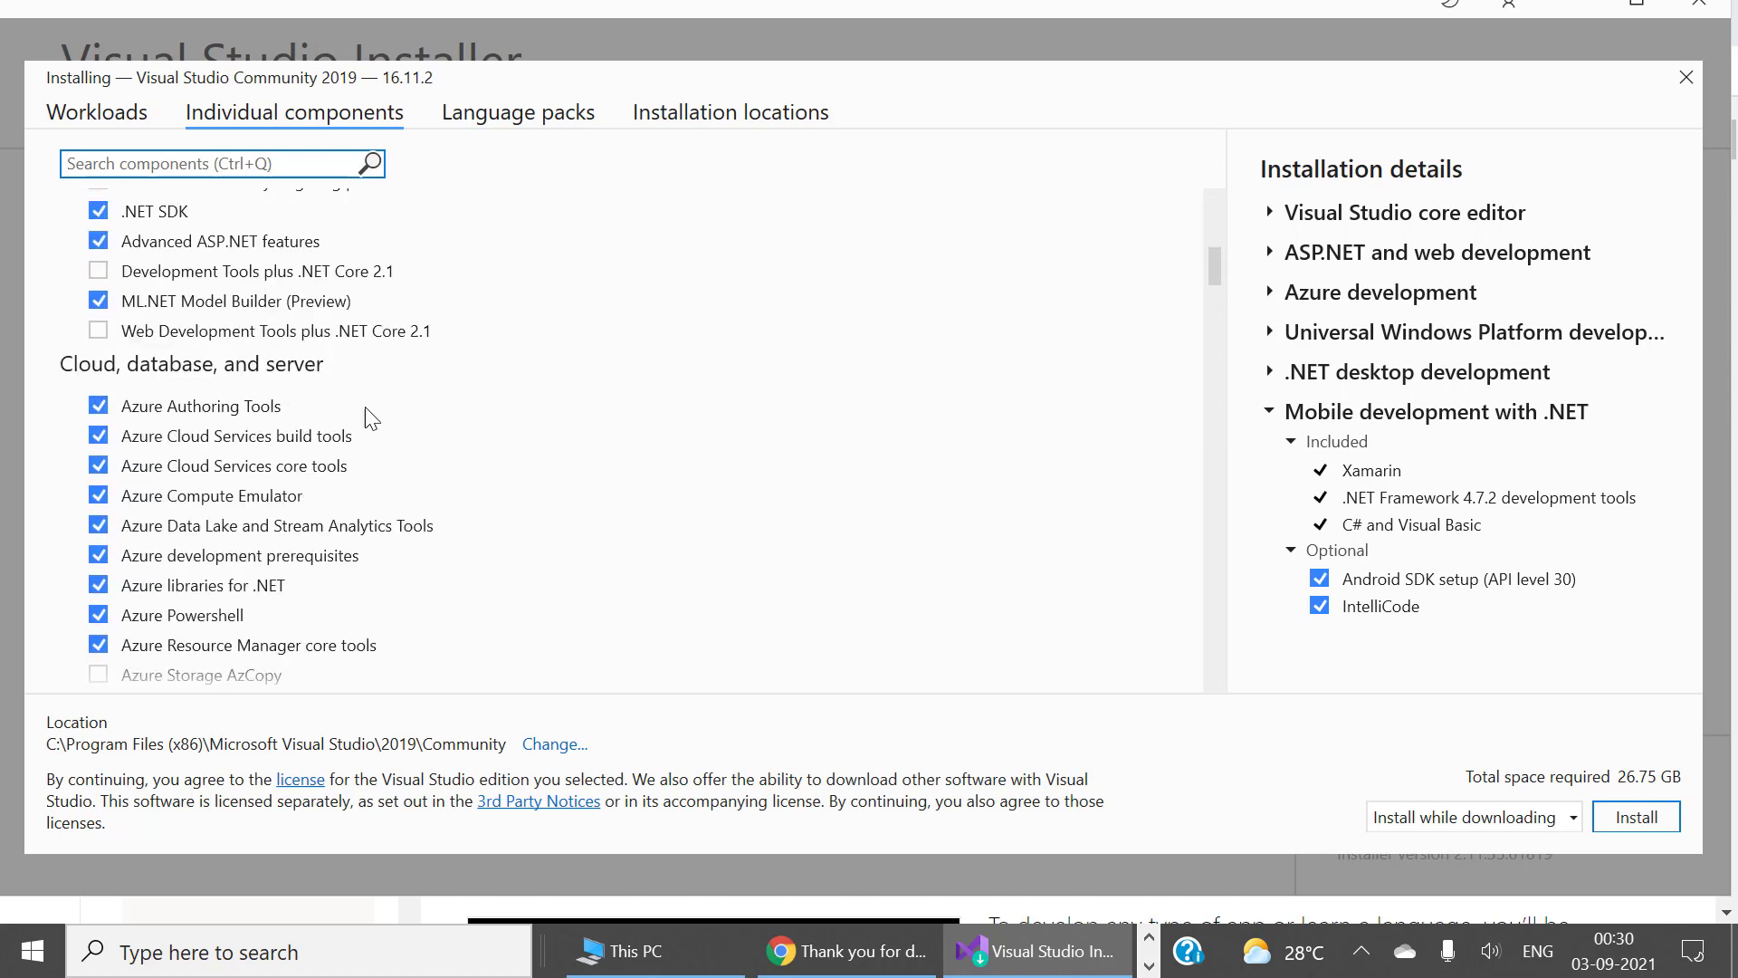
scroll(603, 472, "down", 1)
scroll(603, 472, "down", 5)
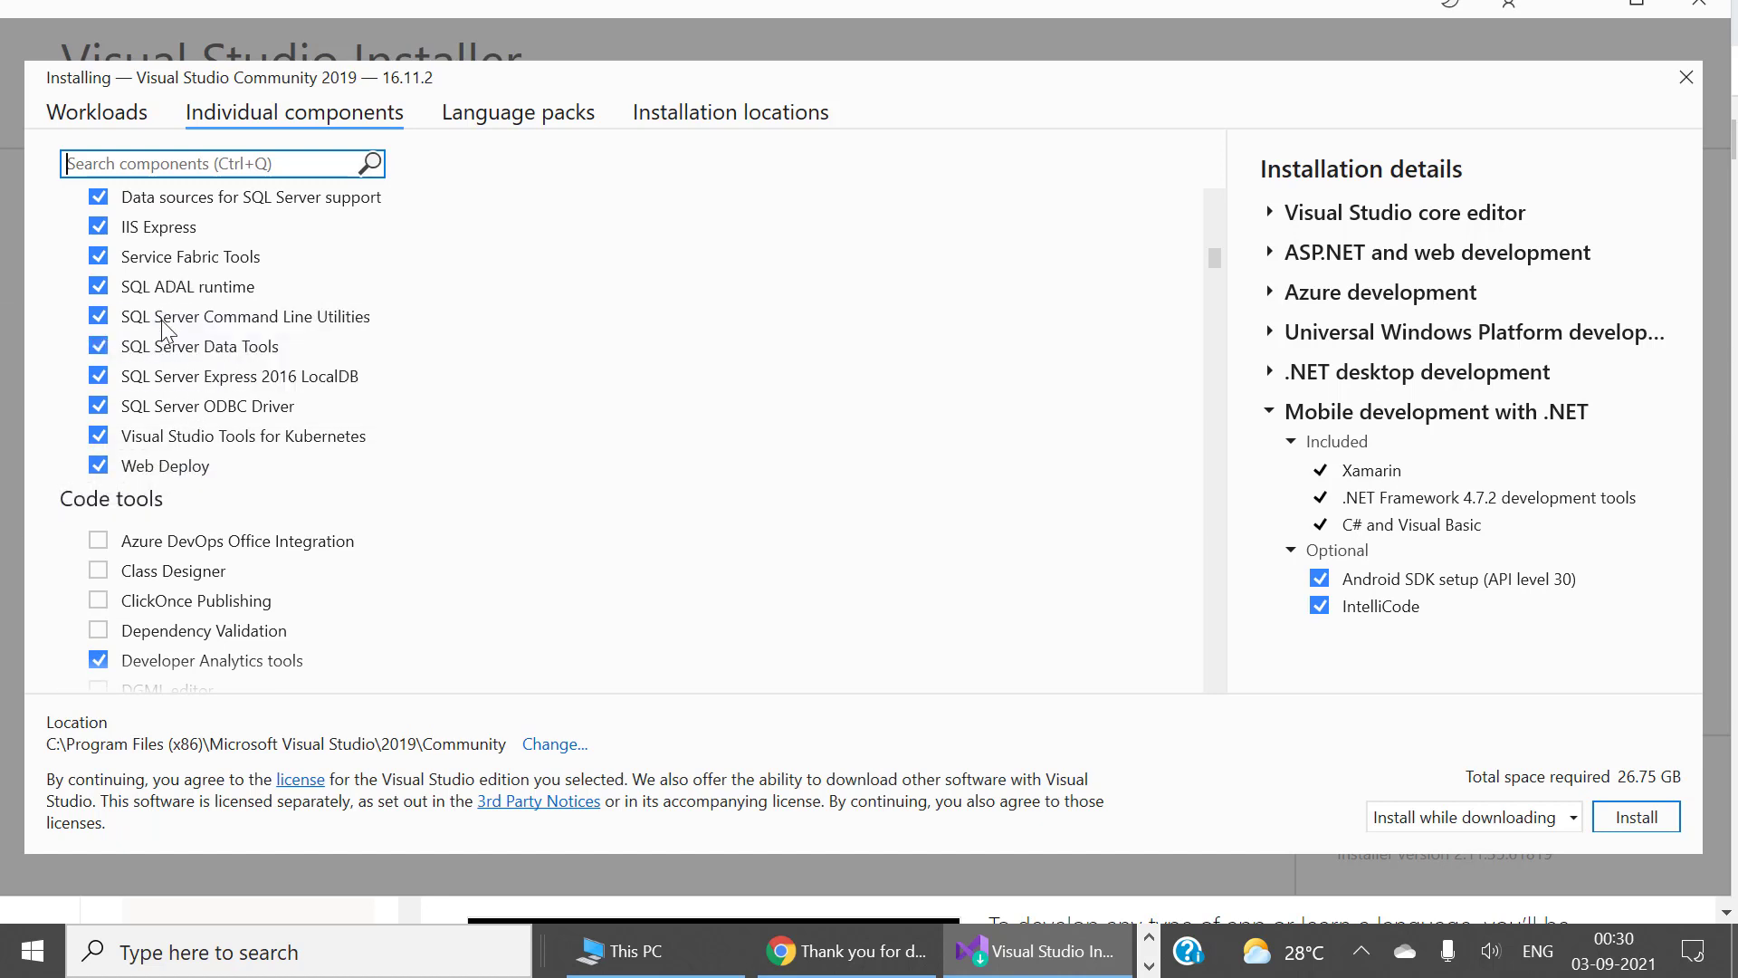
scroll(562, 389, "down", 3)
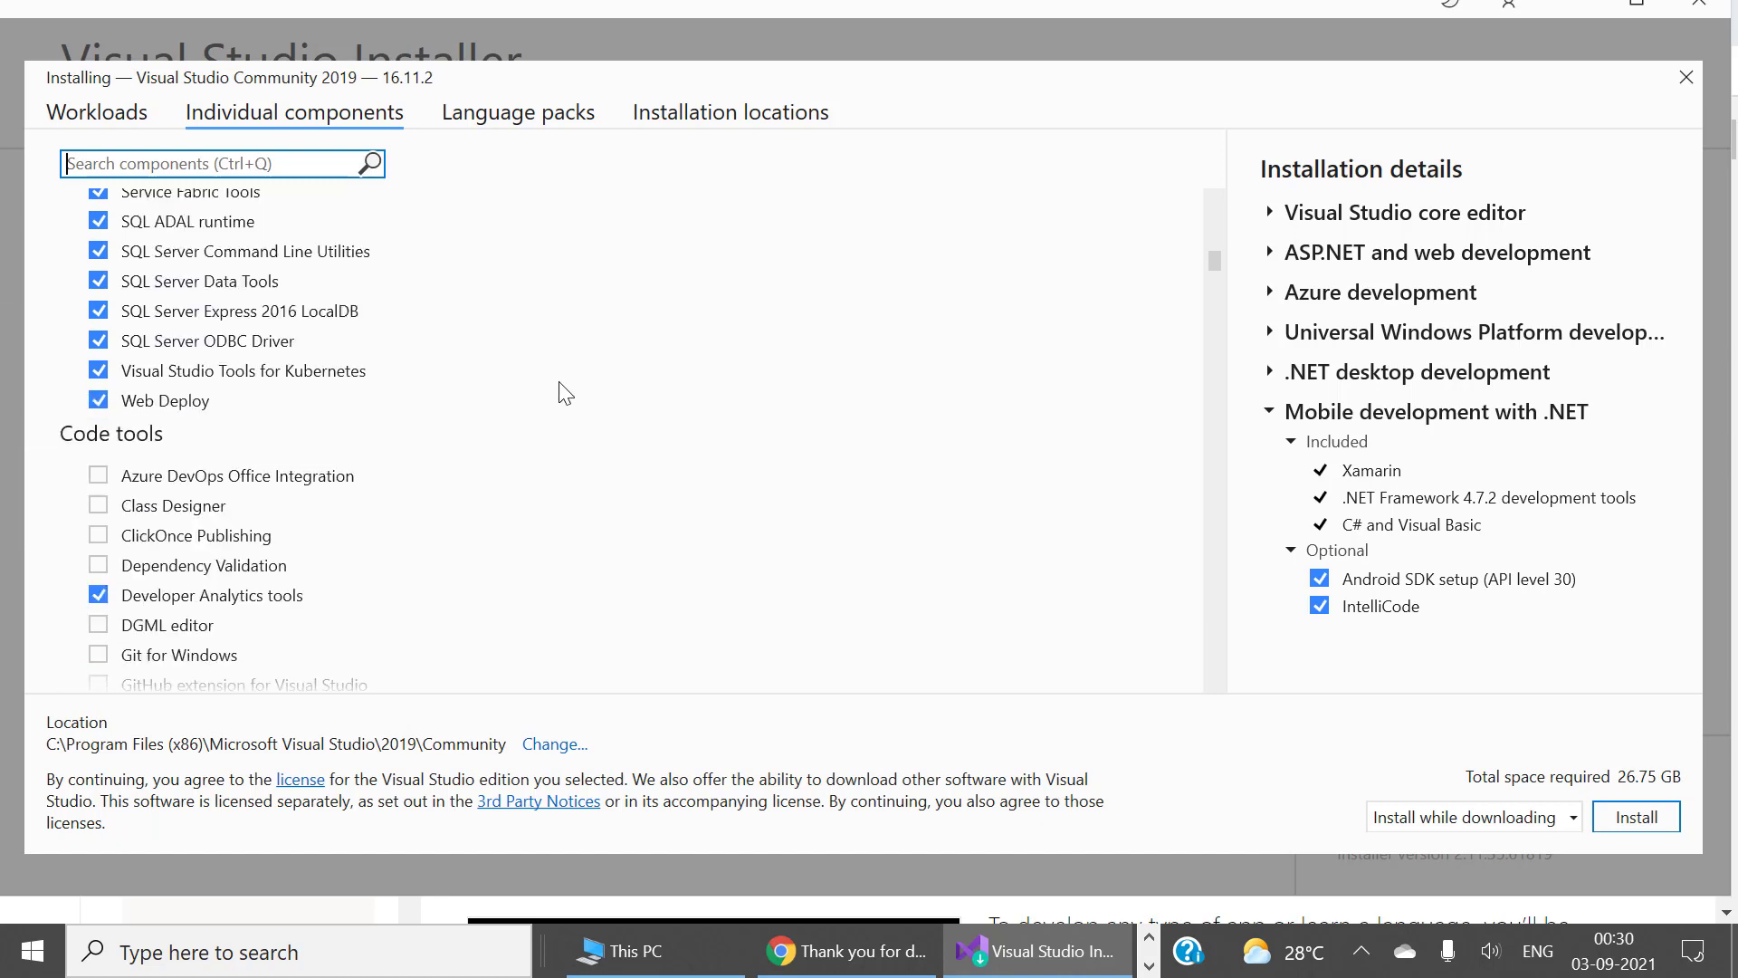
scroll(563, 389, "down", 8)
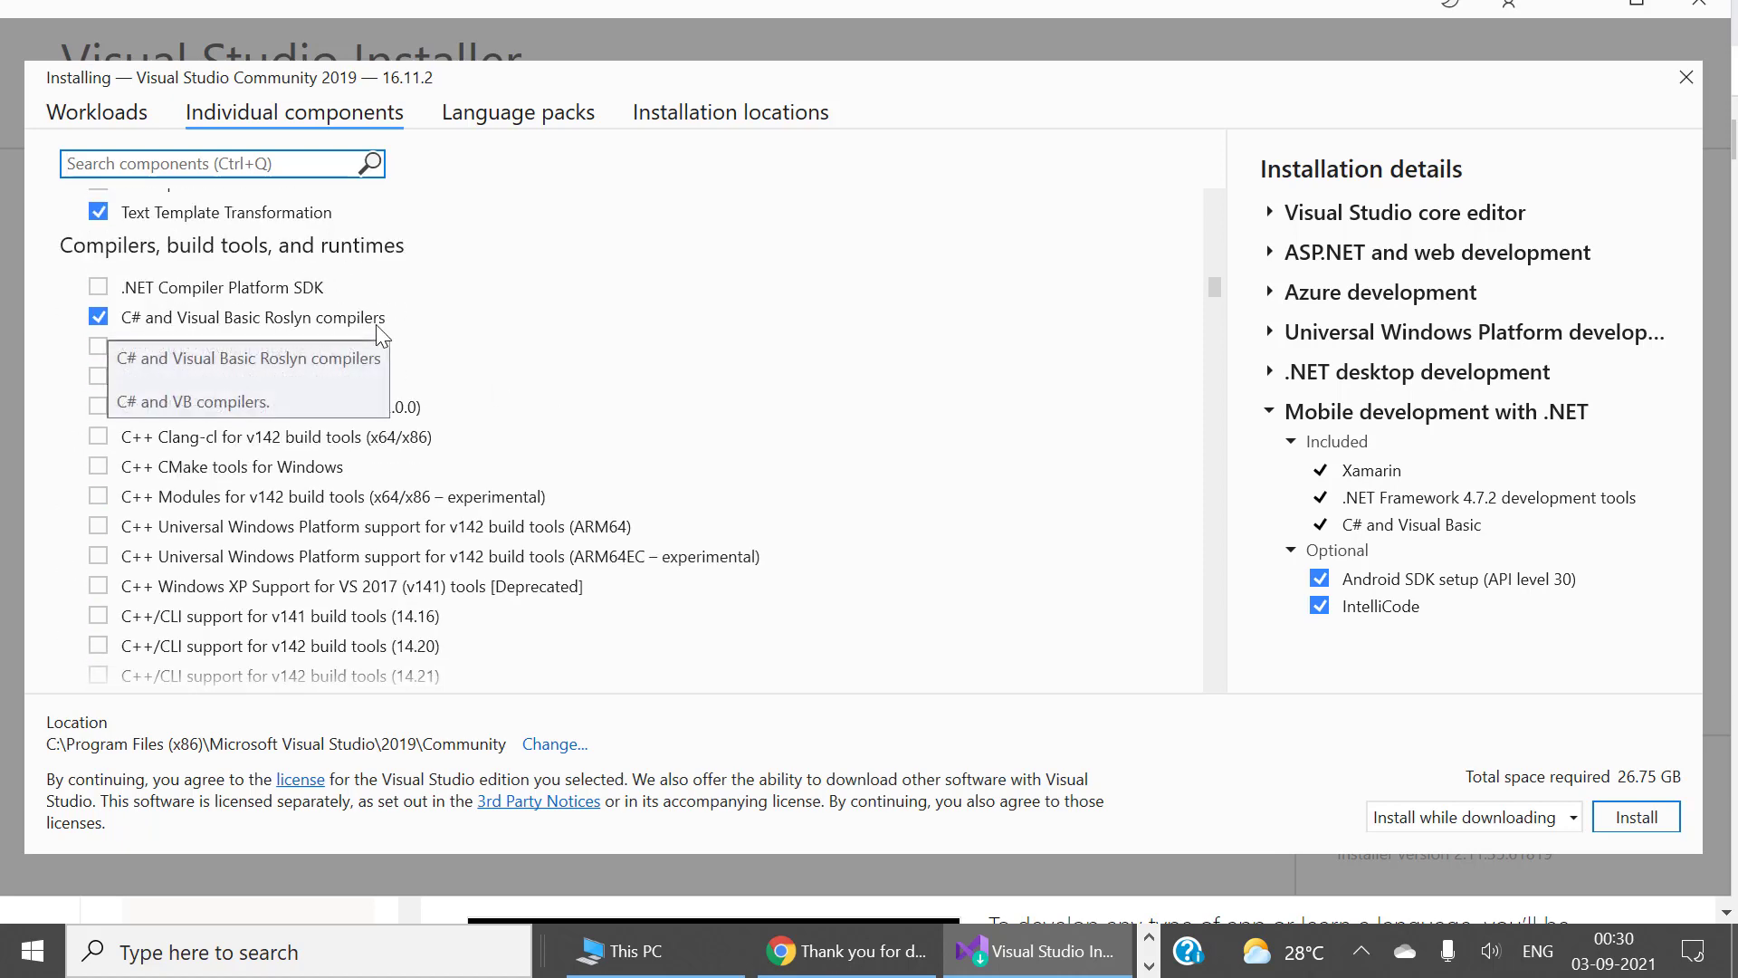
Examine the rest of the individual components list, covering build tools, debugging and testing, development activities, and SDKs, libraries and frameworks, and return to its start.
scroll(561, 326, "down", 13)
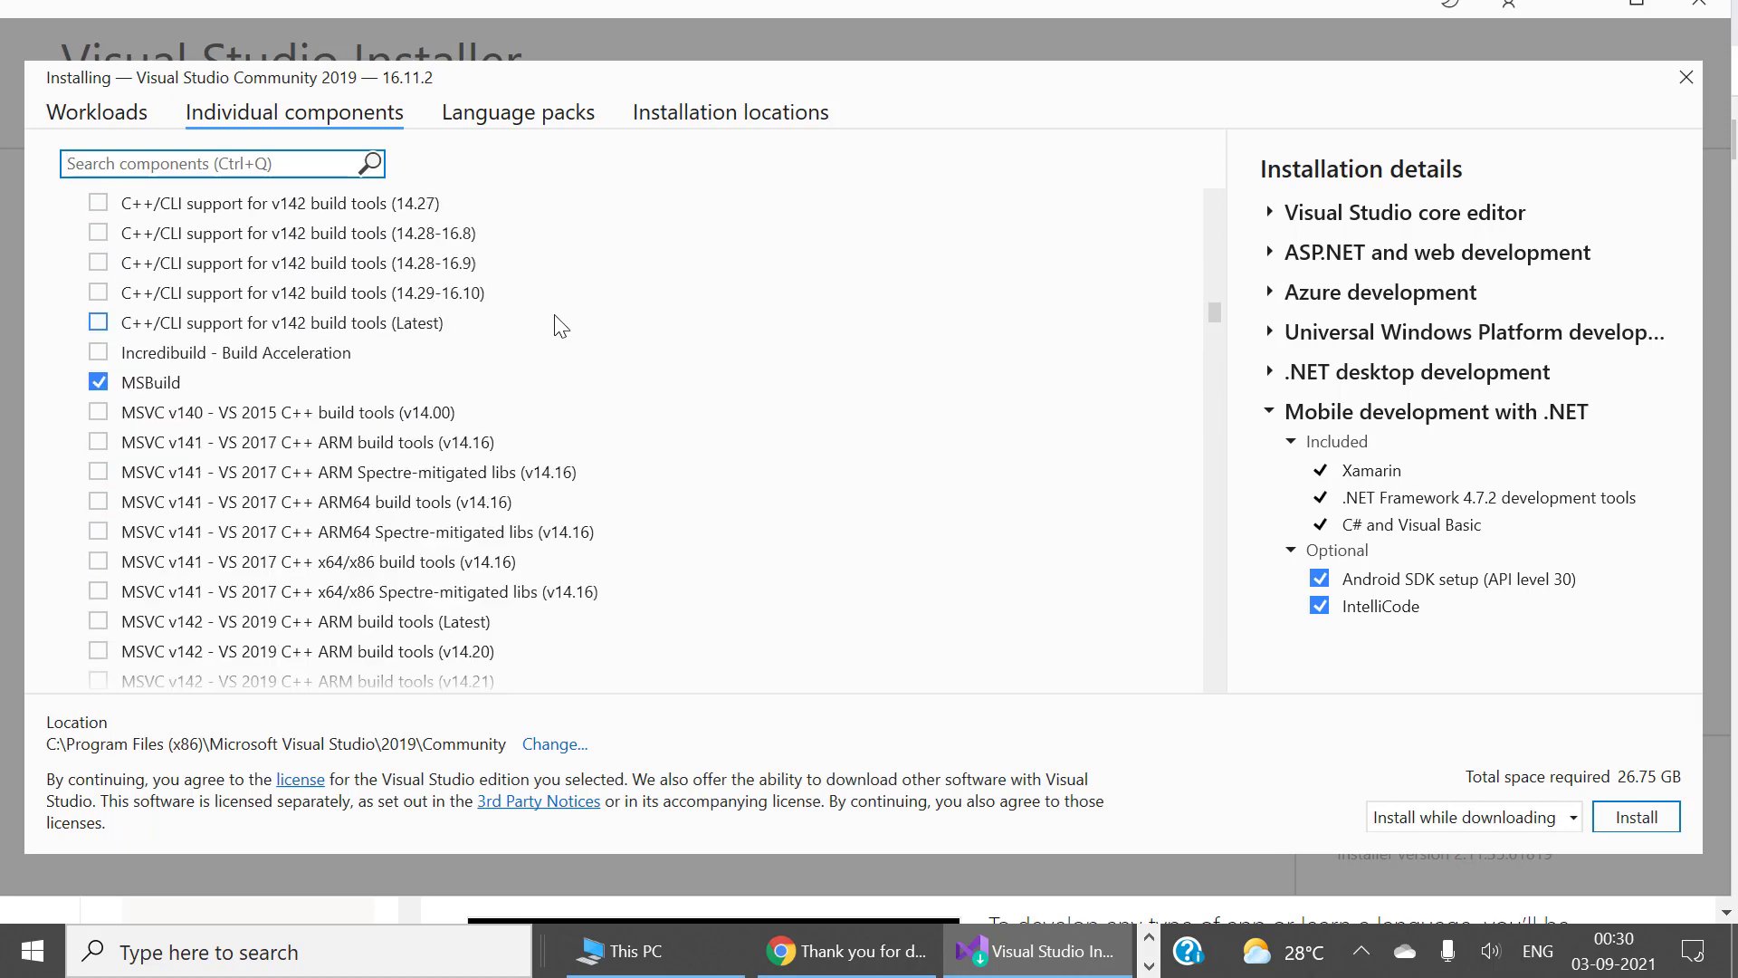
scroll(559, 324, "down", 20)
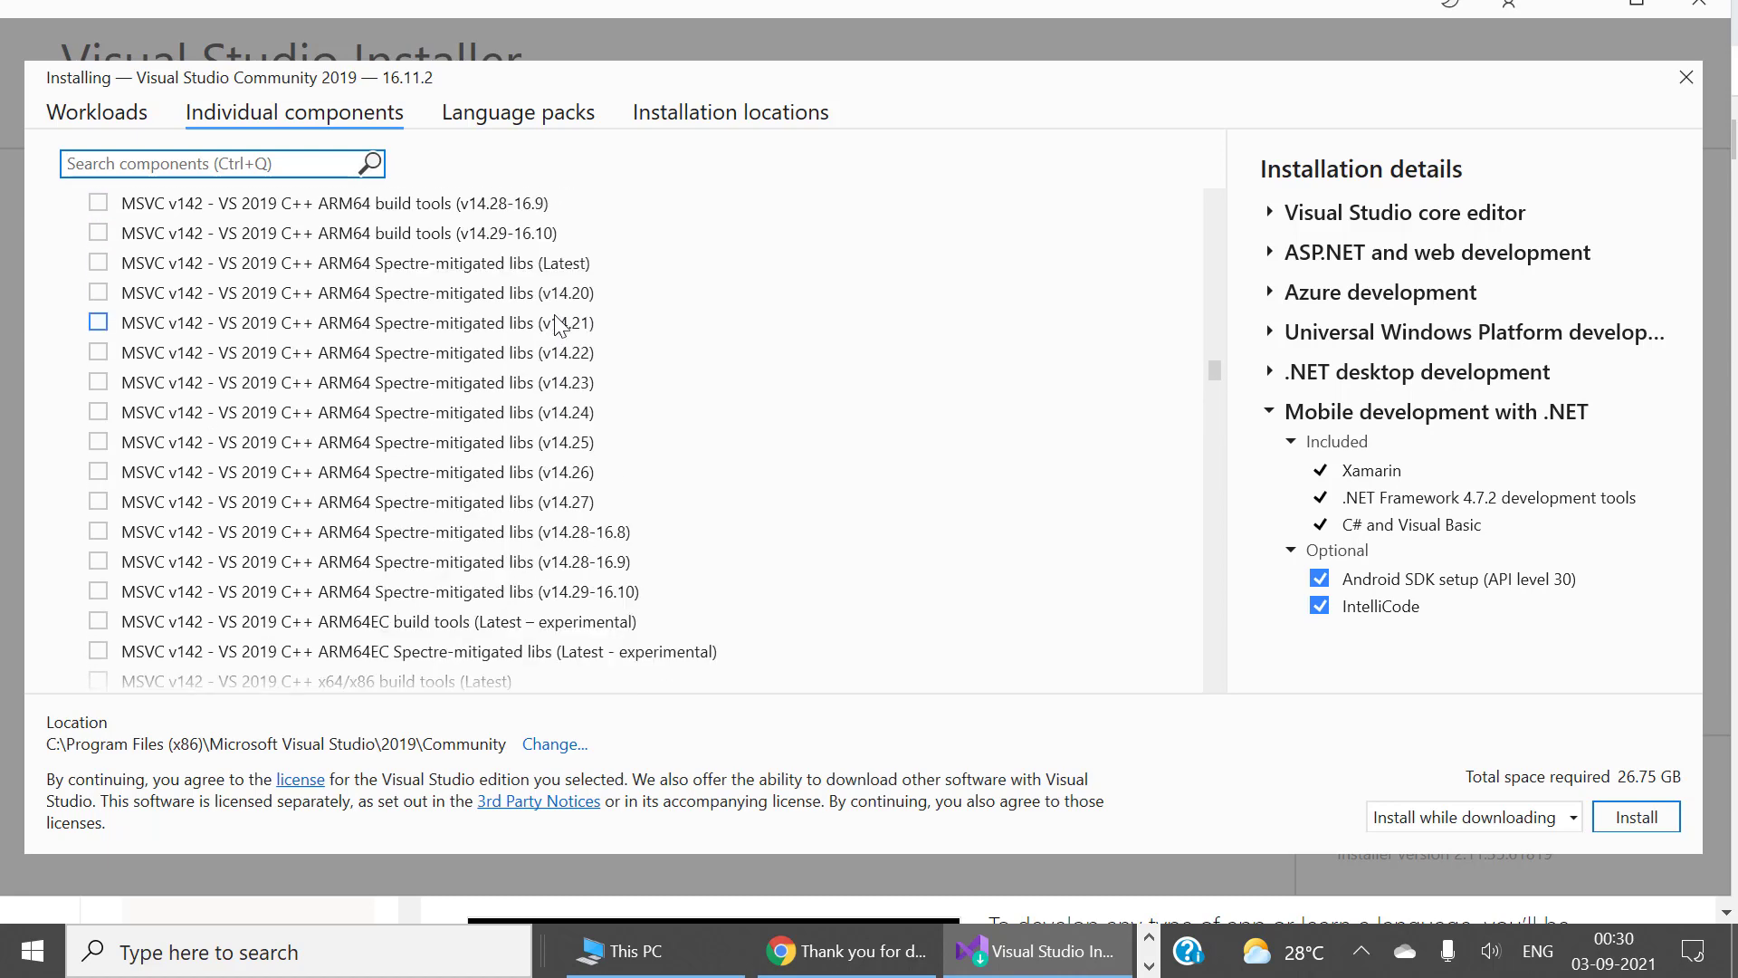
scroll(561, 326, "down", 12)
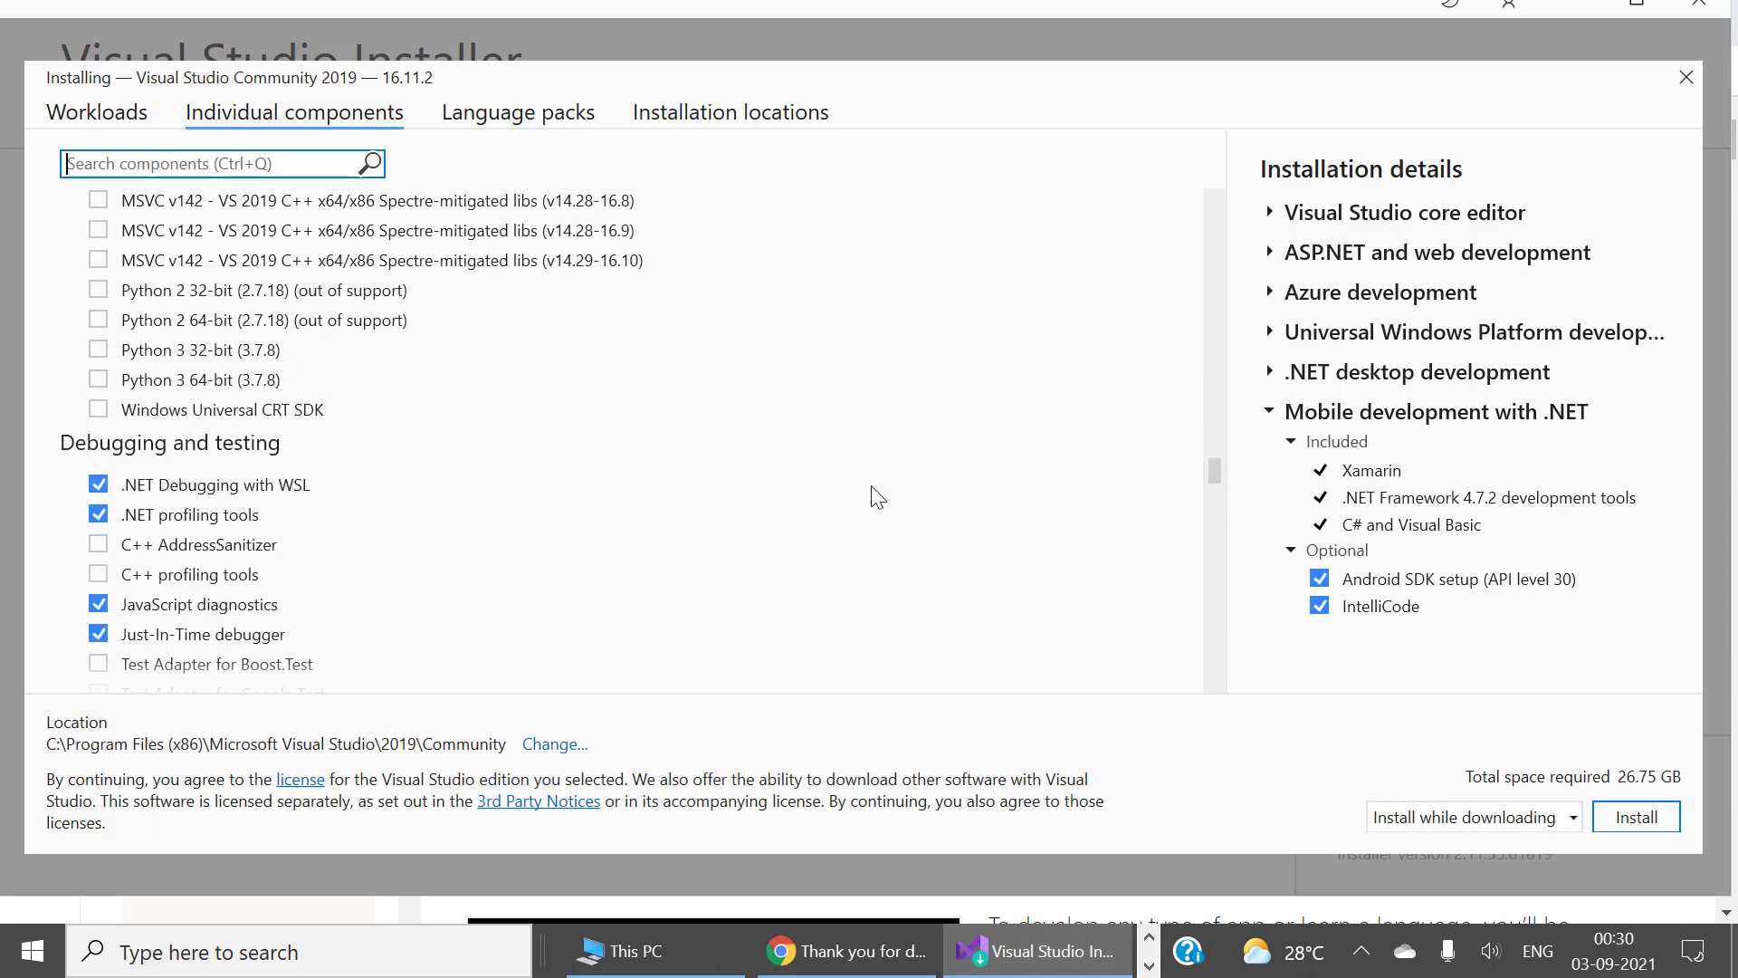
scroll(561, 353, "down", 6)
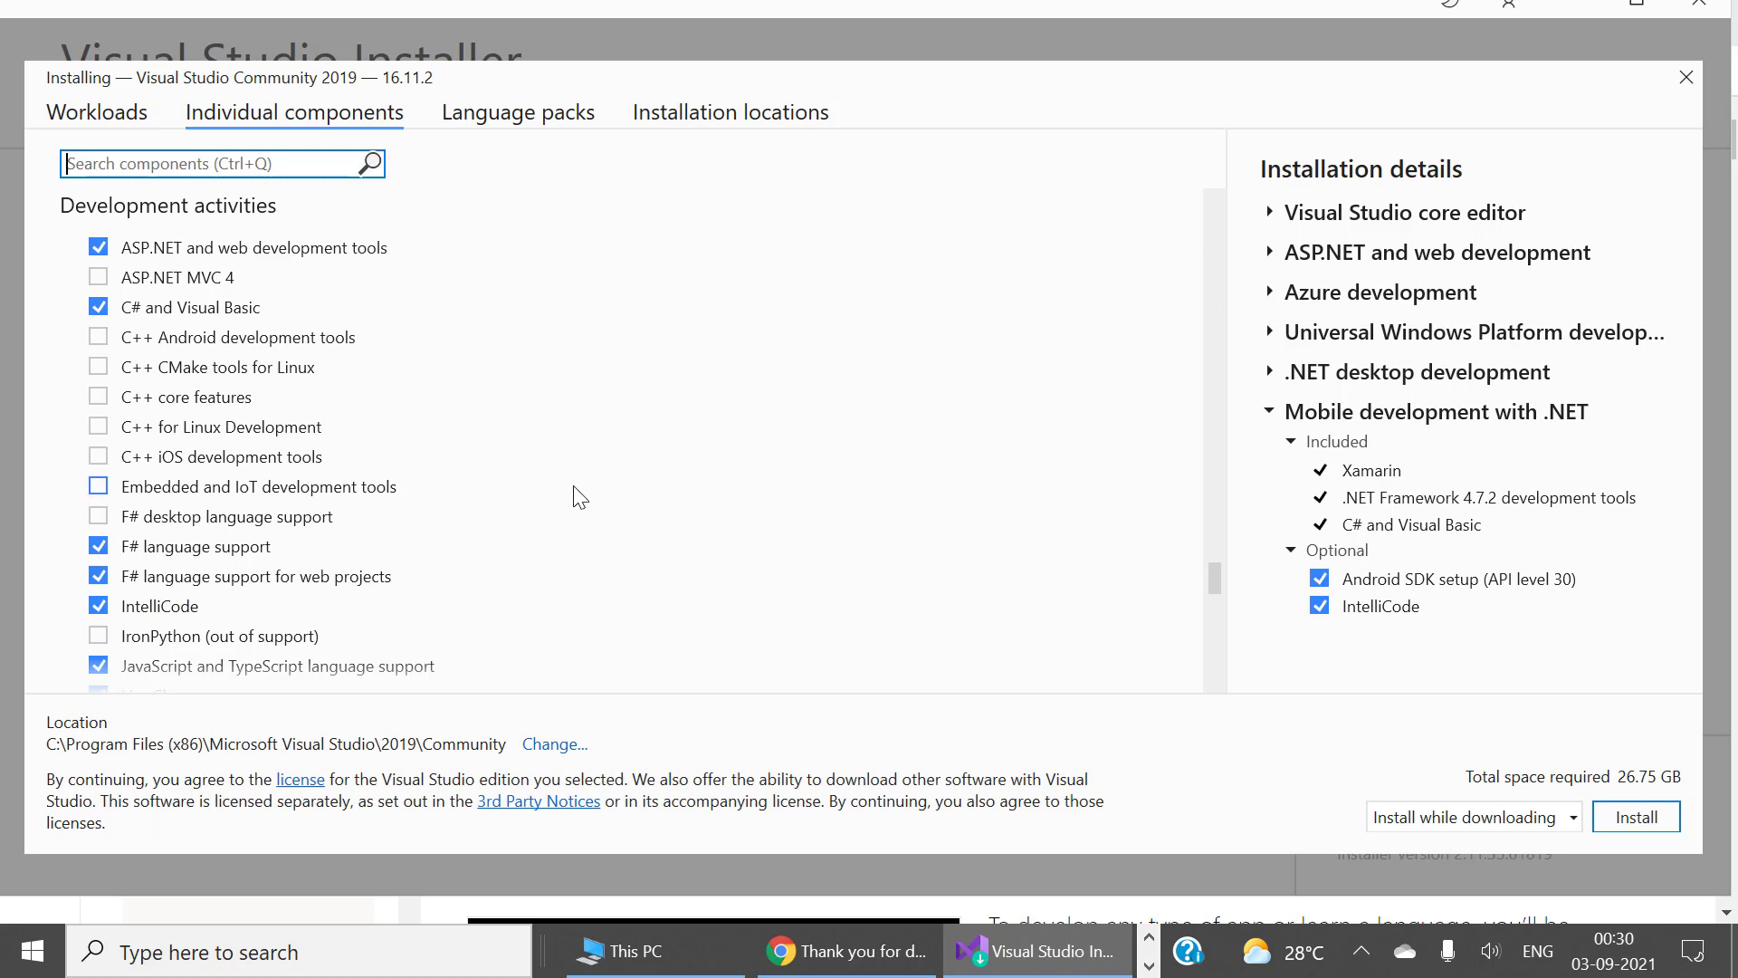
scroll(575, 493, "down", 8)
scroll(582, 492, "down", 20)
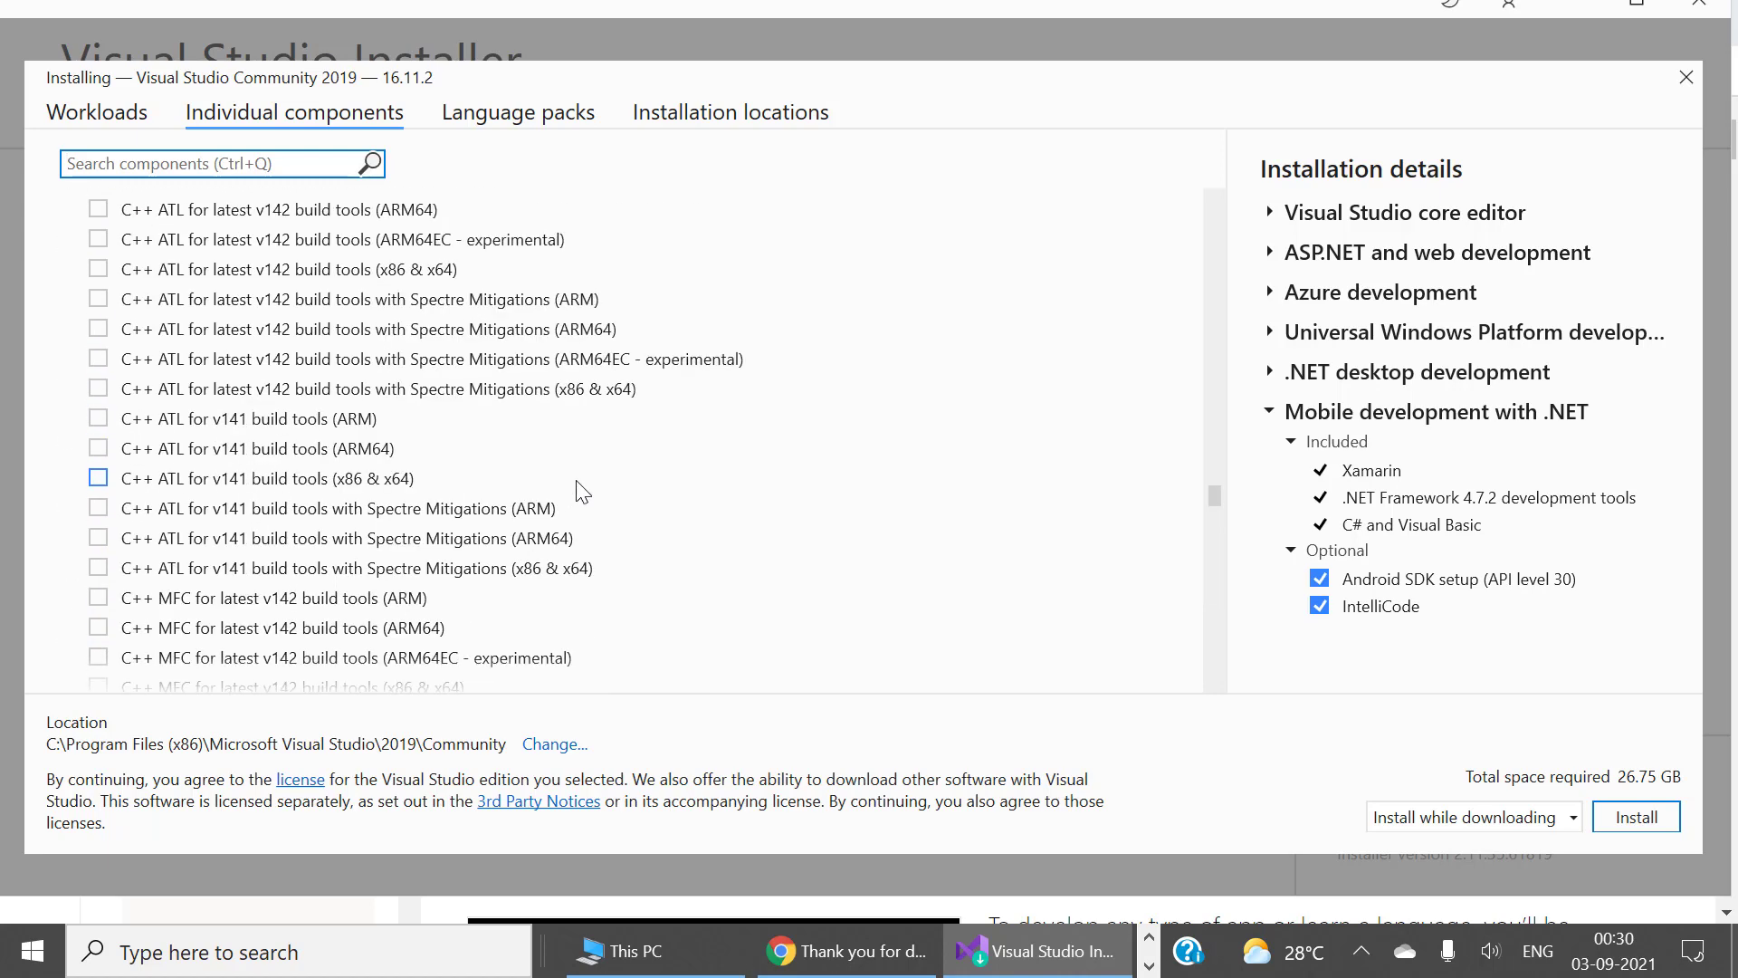
left_click_drag(1214, 525, 1214, 429)
scroll(1189, 276, "up", 15)
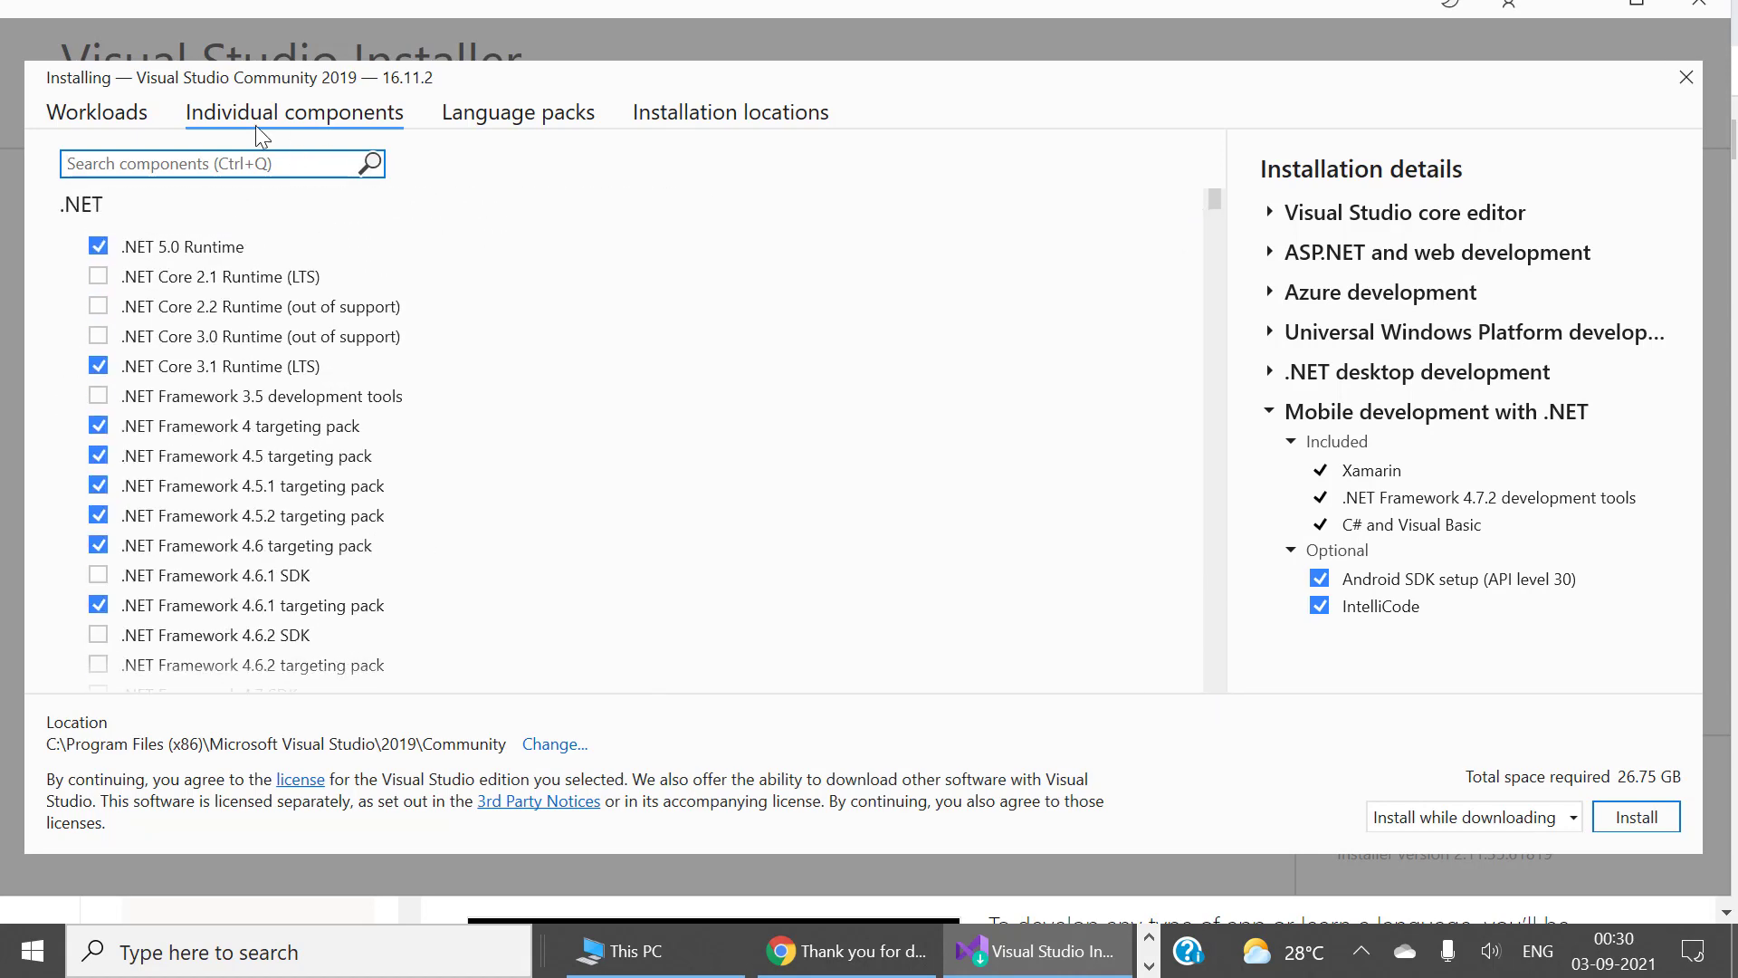
Review the language packs and installation locations, and start installing Visual Studio Community 2019 with the default settings.
left_click(498, 109)
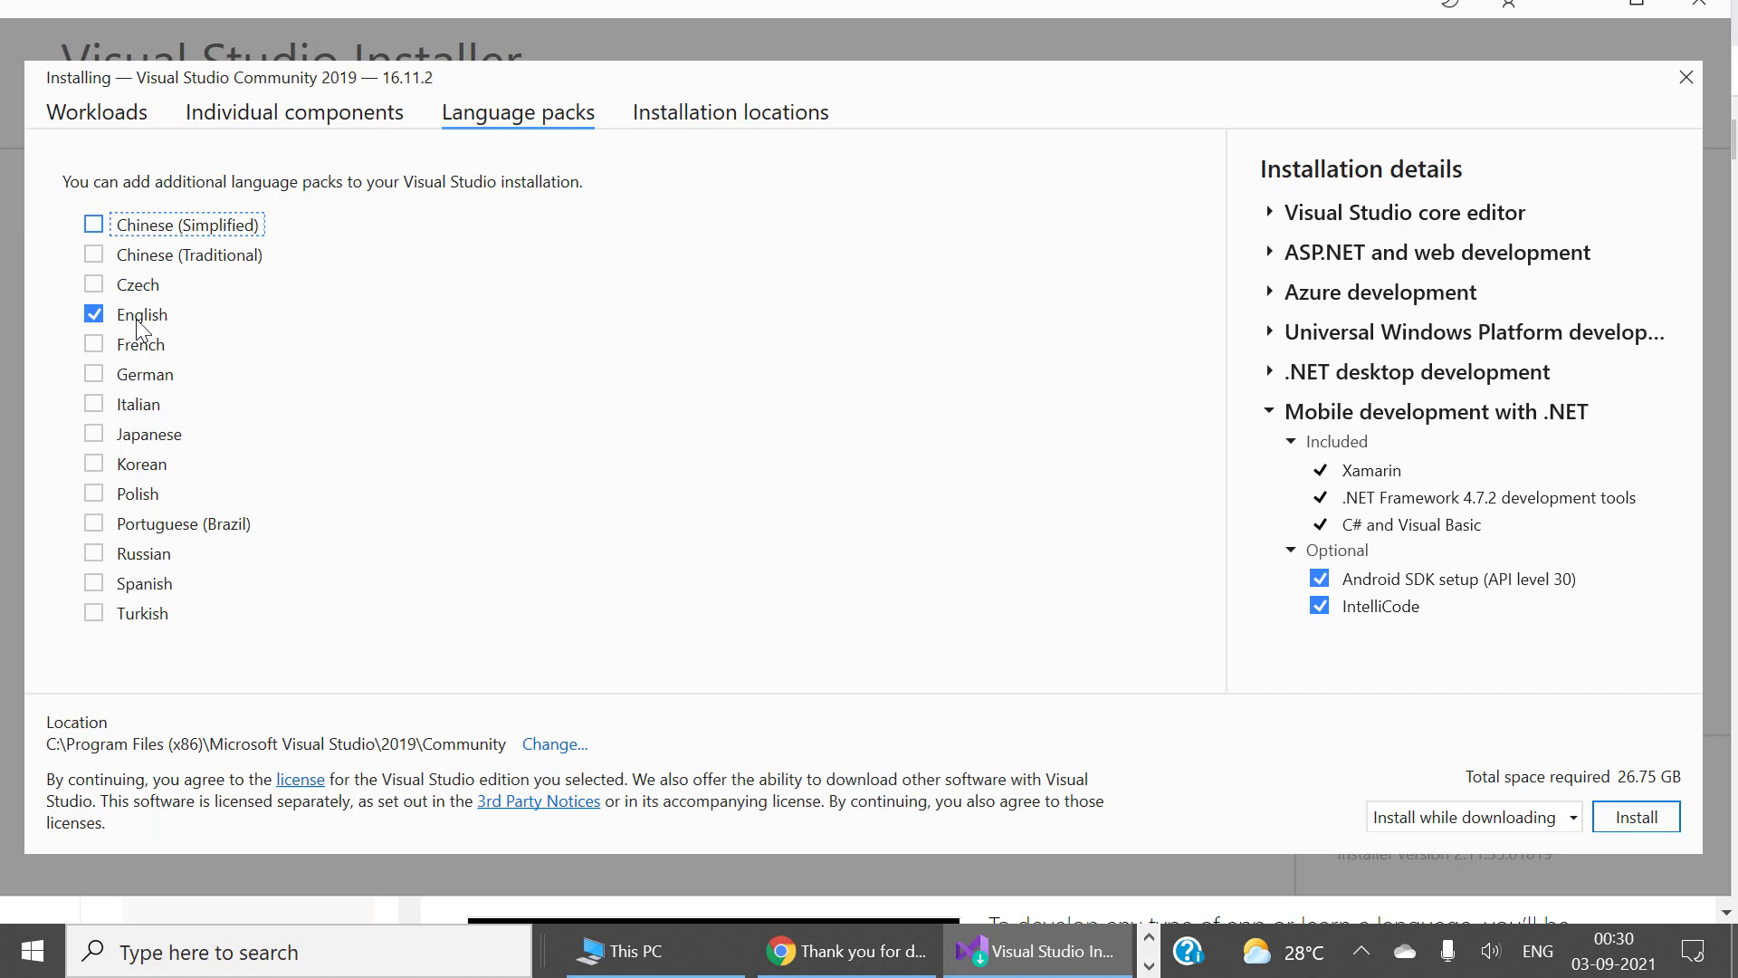
left_click(717, 110)
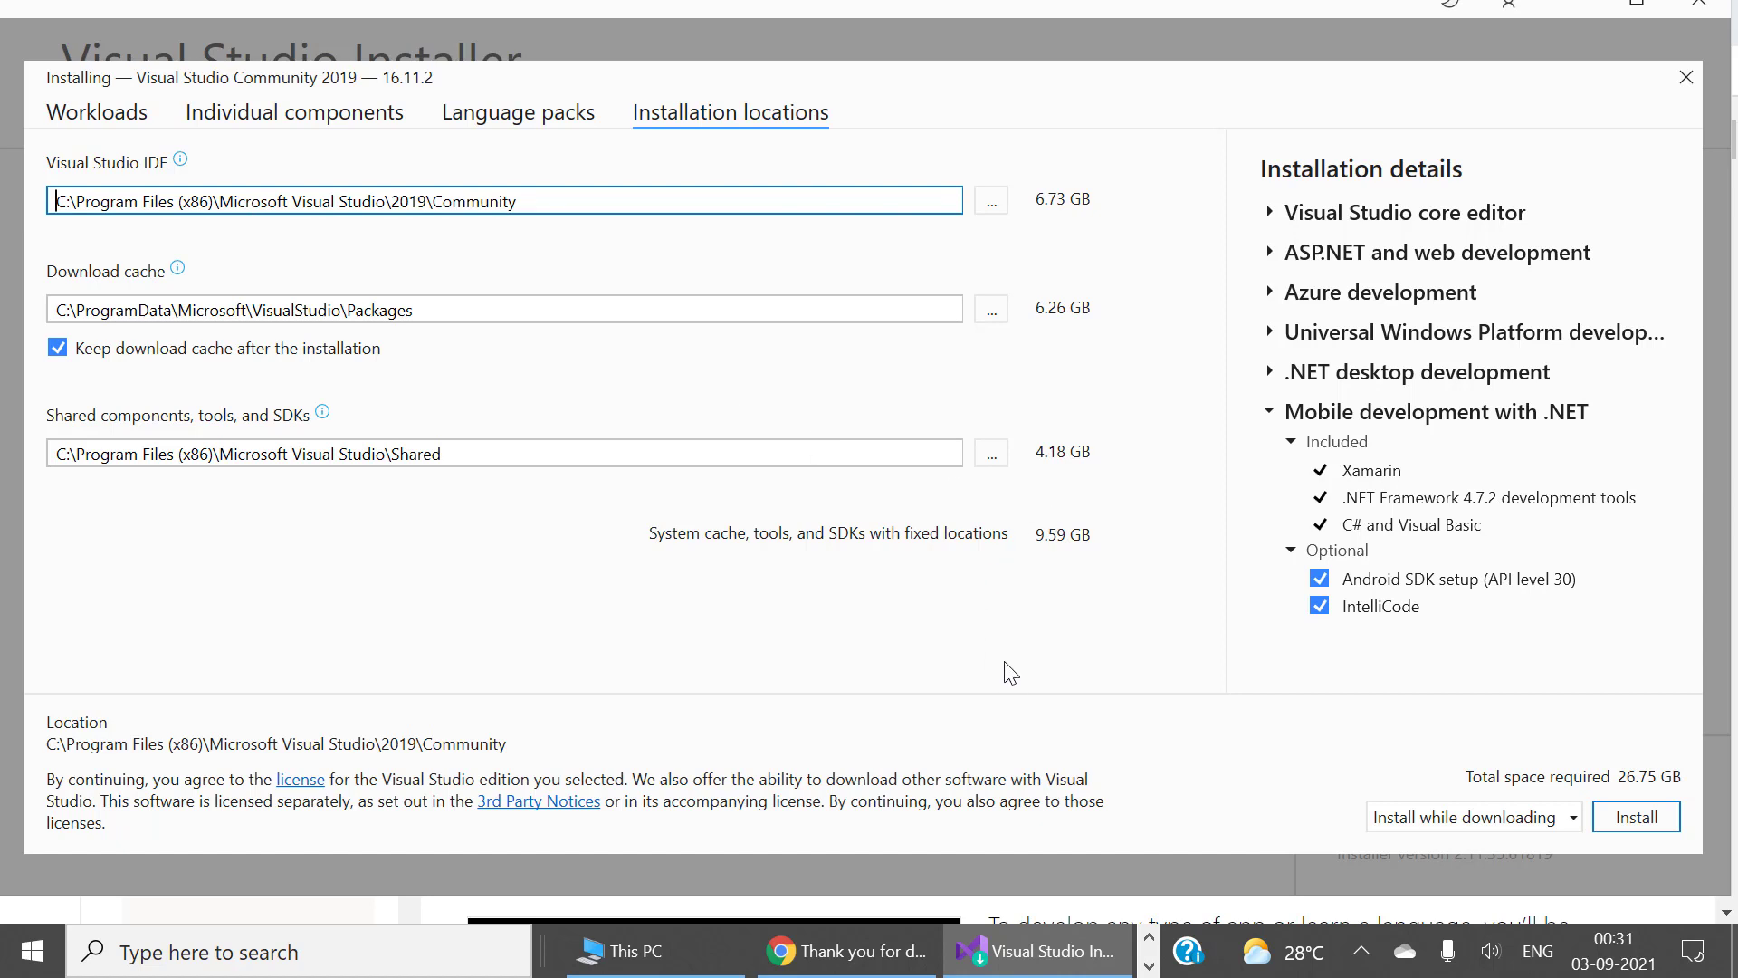
left_click(1655, 822)
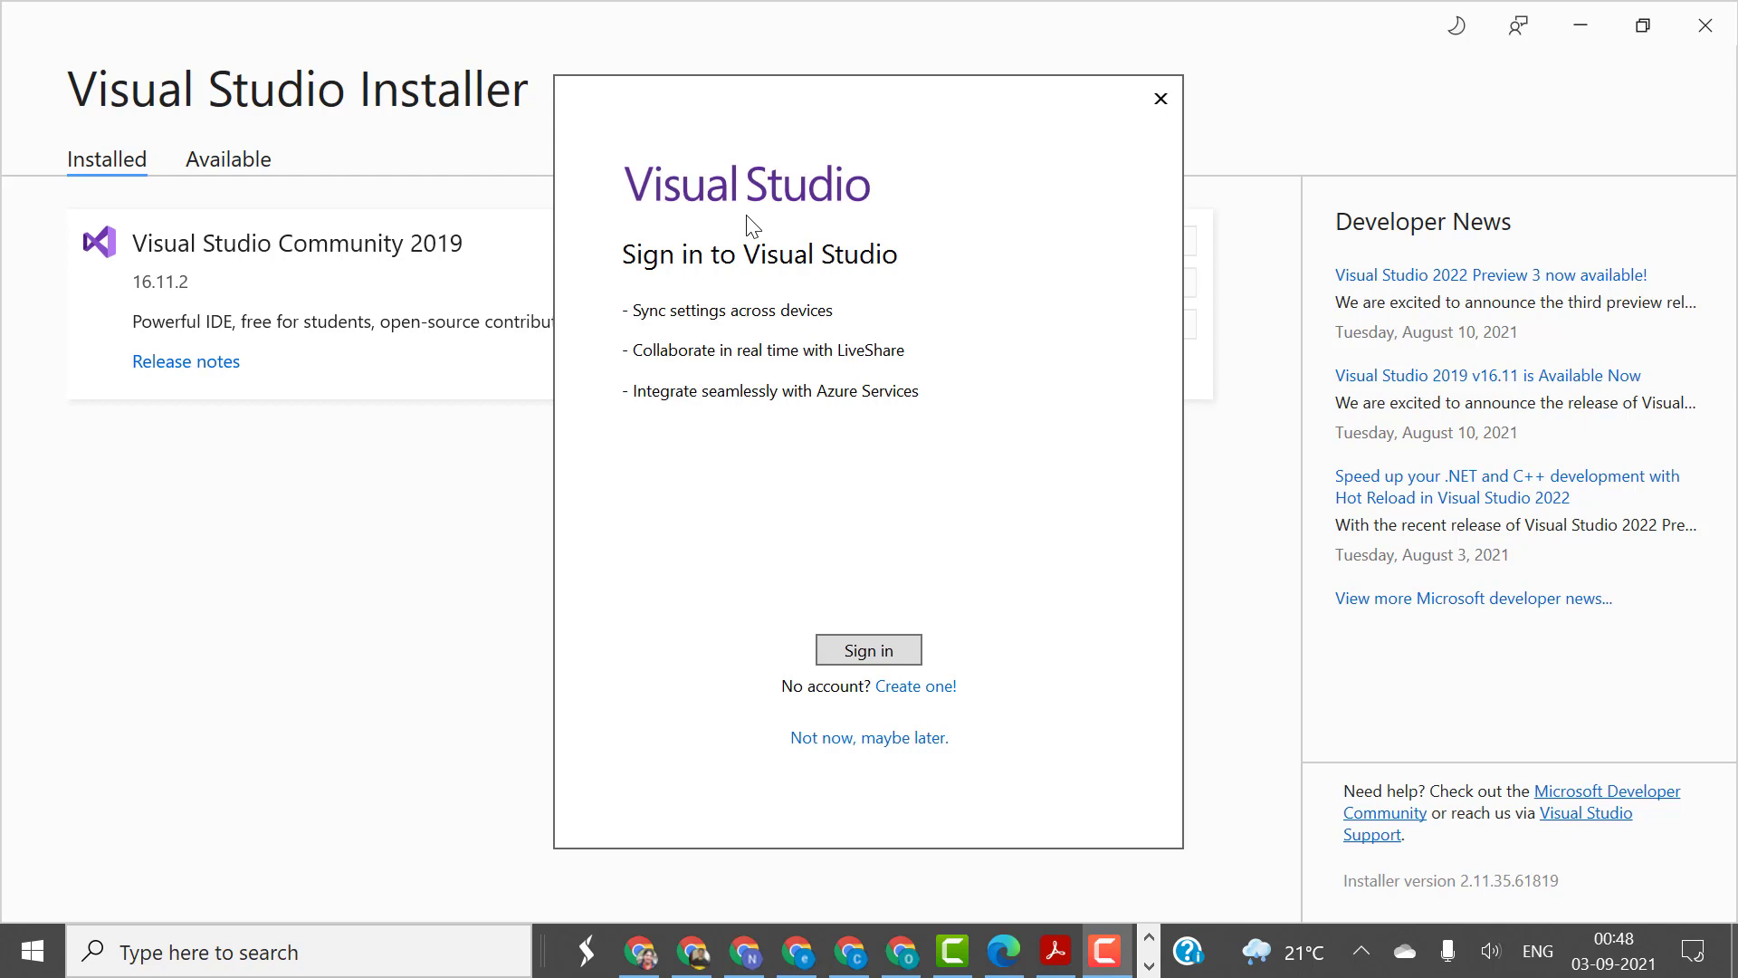
Skip signing in, start Visual Studio with General development settings and the Dark color theme, and close the installer window.
left_click(842, 739)
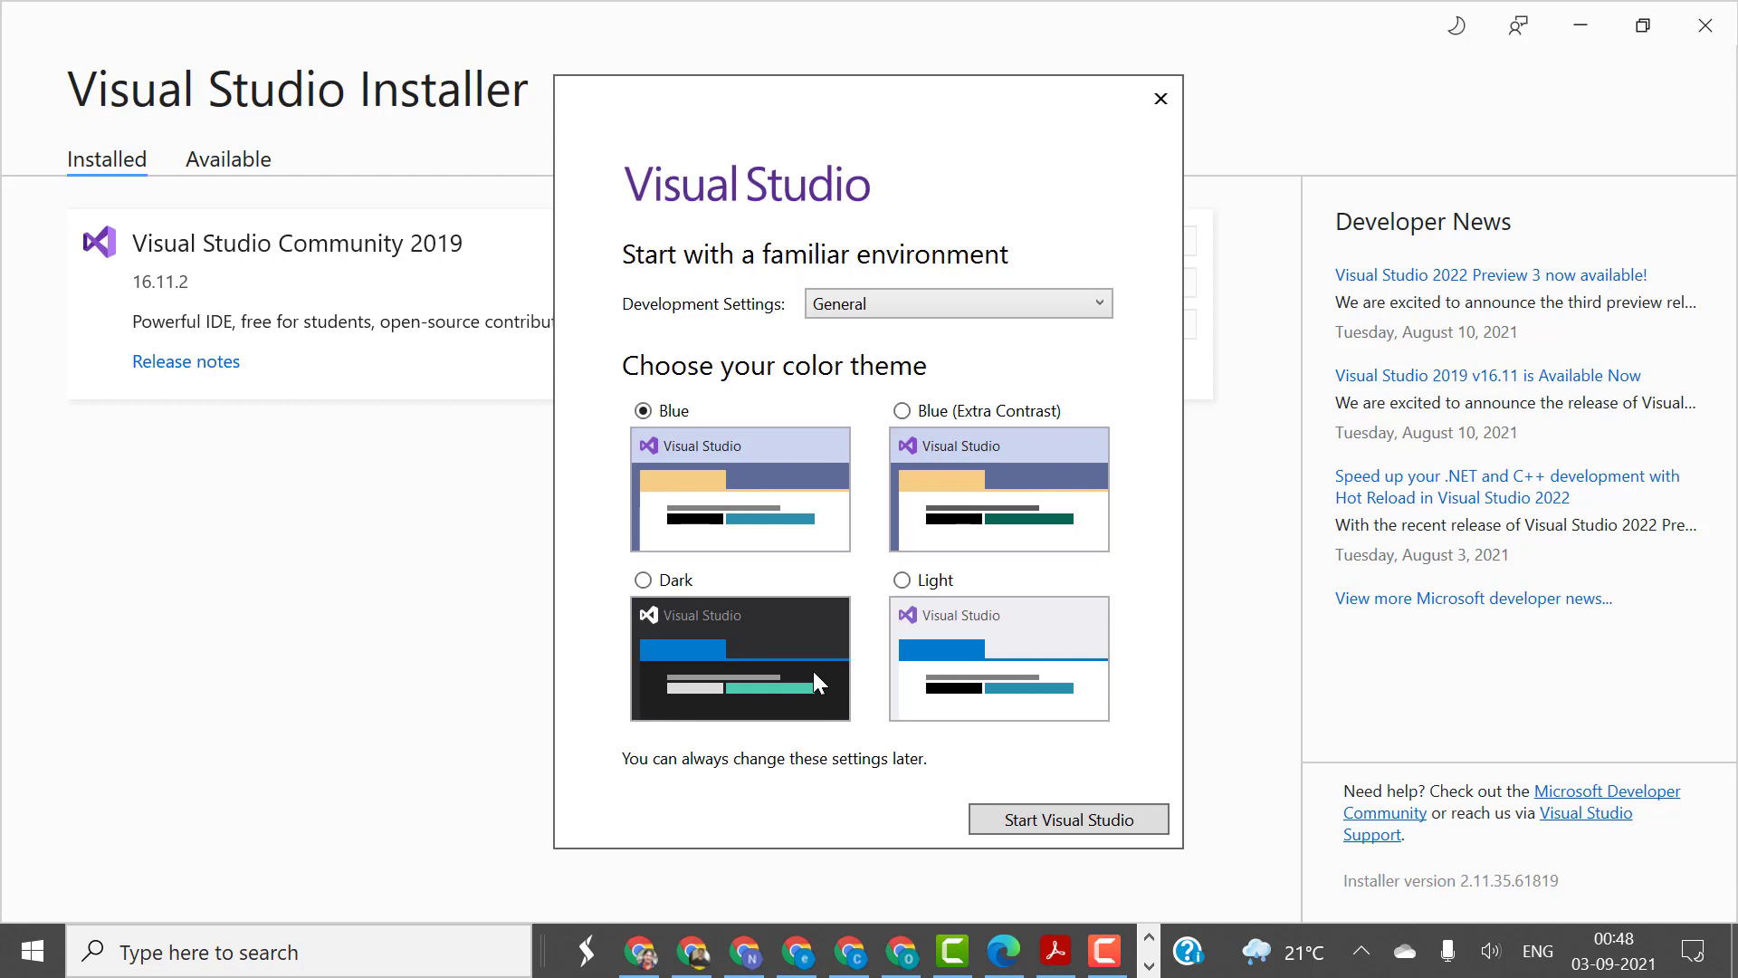
left_click(722, 636)
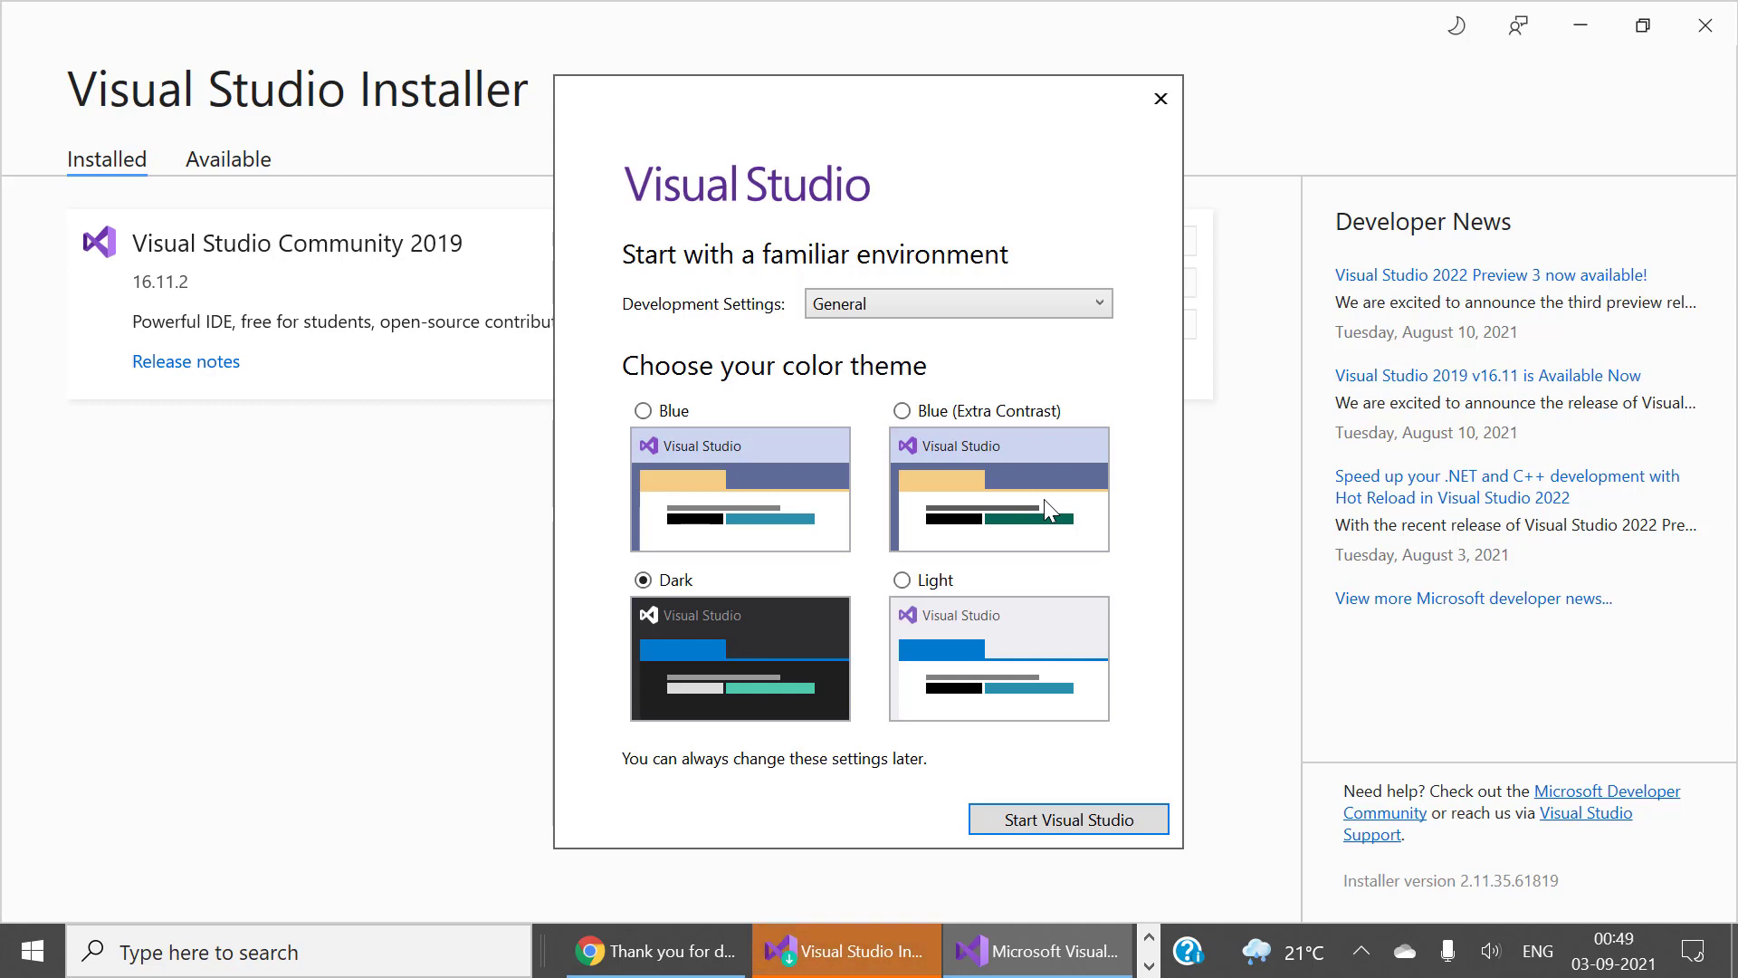
left_click(1086, 826)
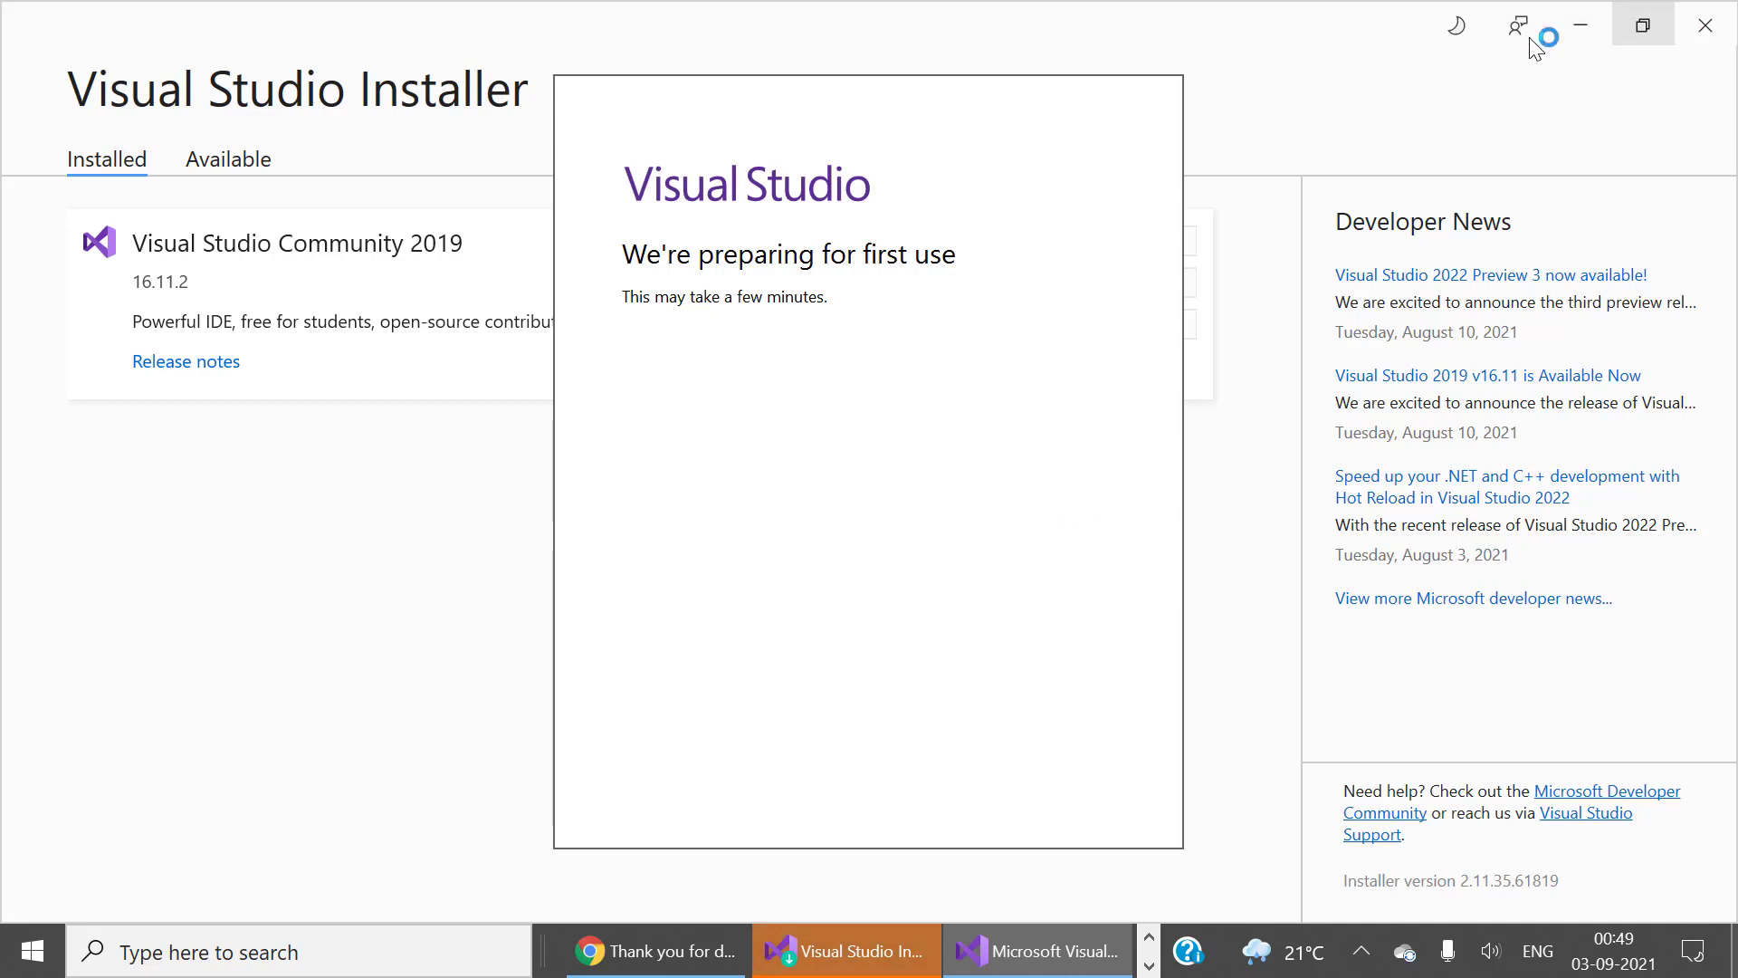
left_click(1696, 36)
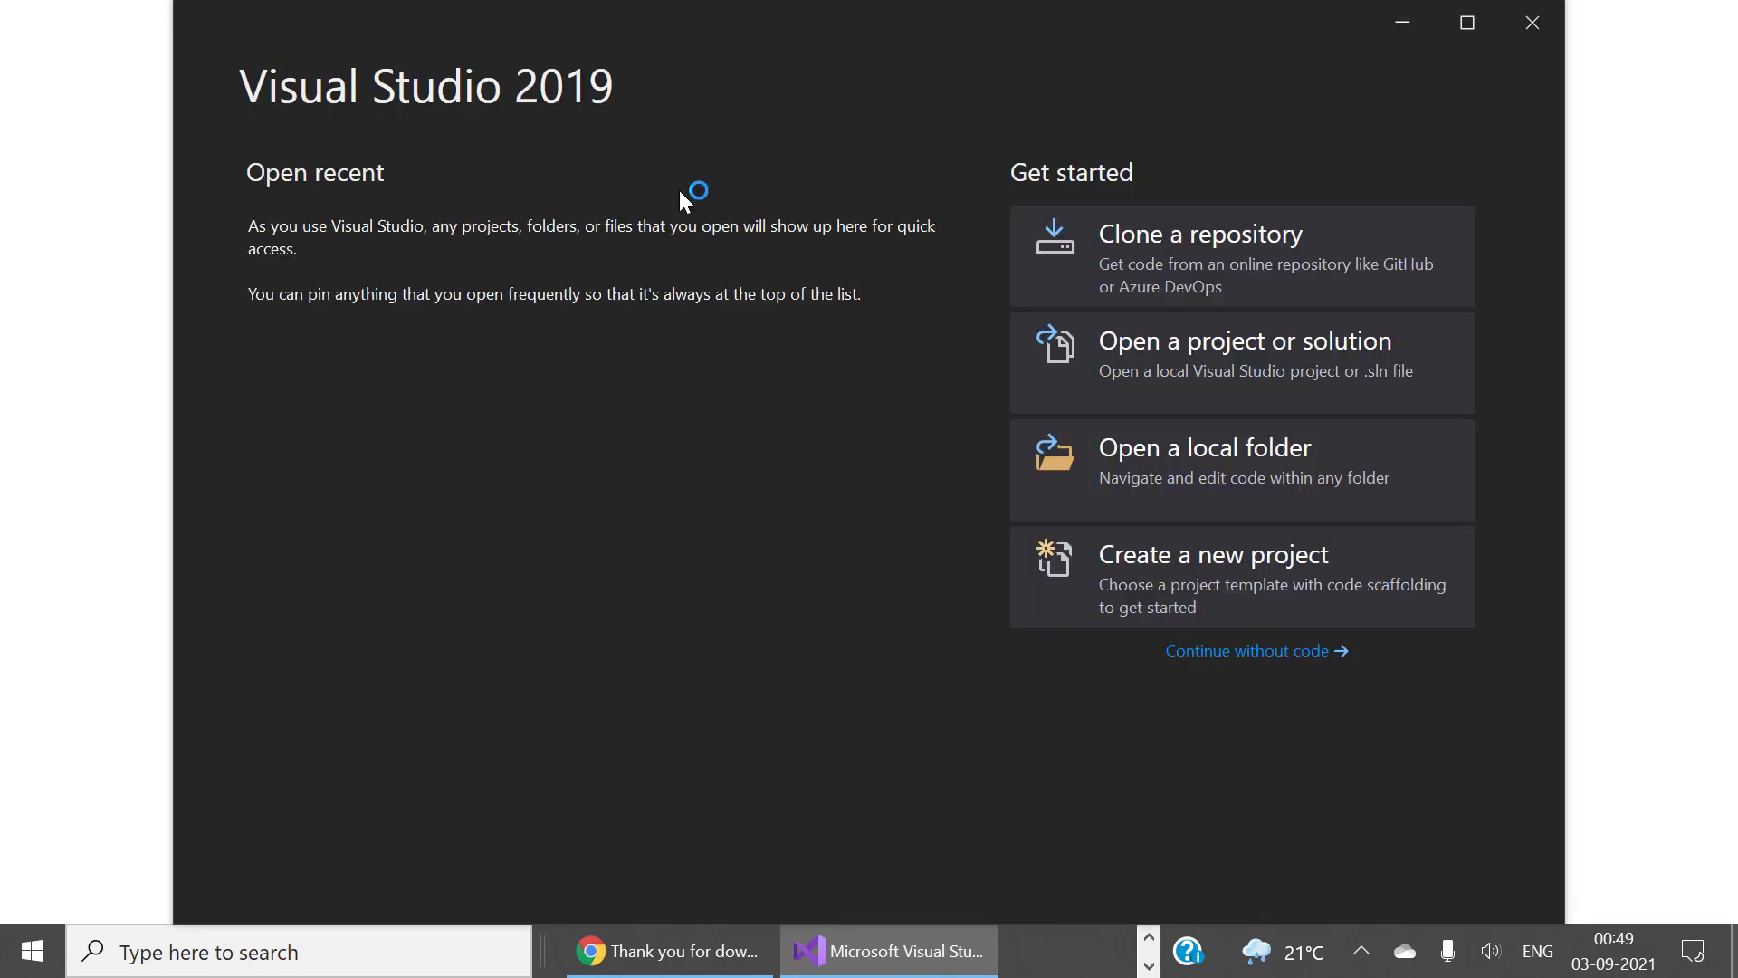